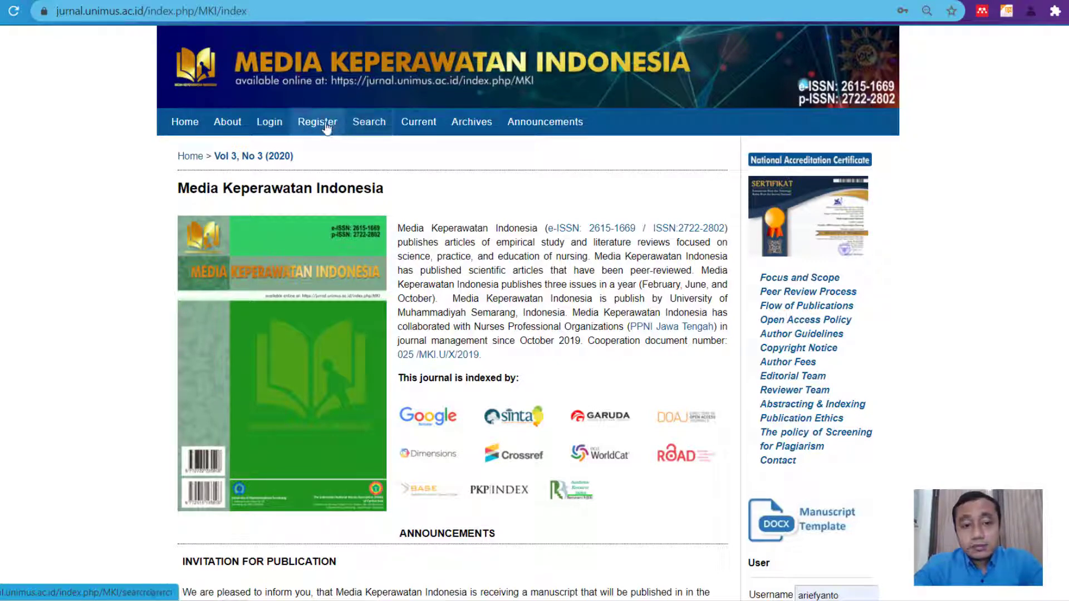
- Open the Media Keperawatan Indonesia journal's Register page
left_click(318, 122)
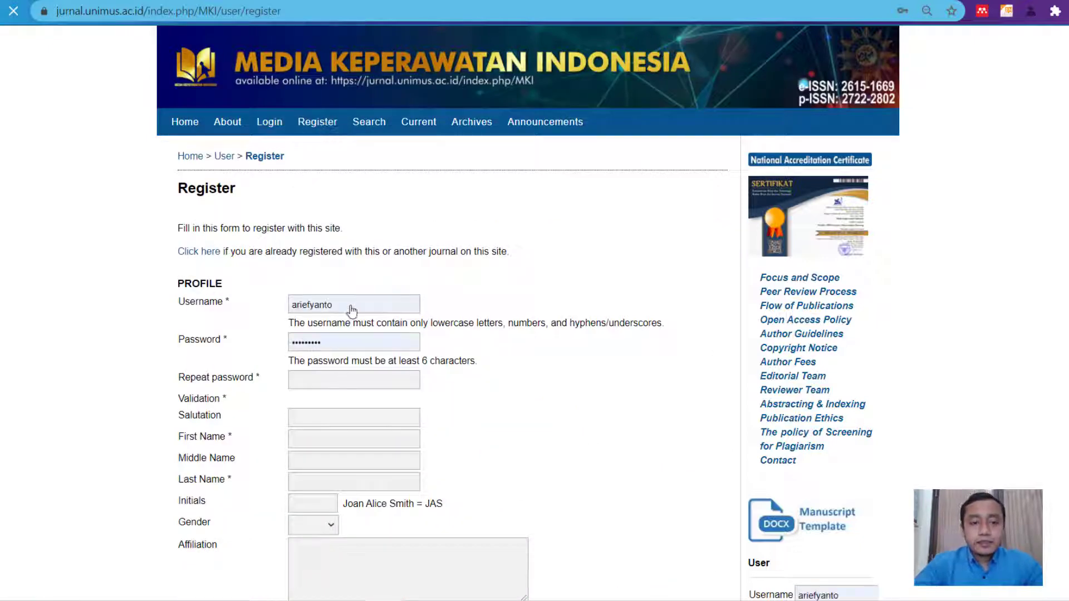
- Replace the autofilled username with a new username
left_click(362, 303)
left_click_drag(362, 303, 270, 299)
key("BackSpace")
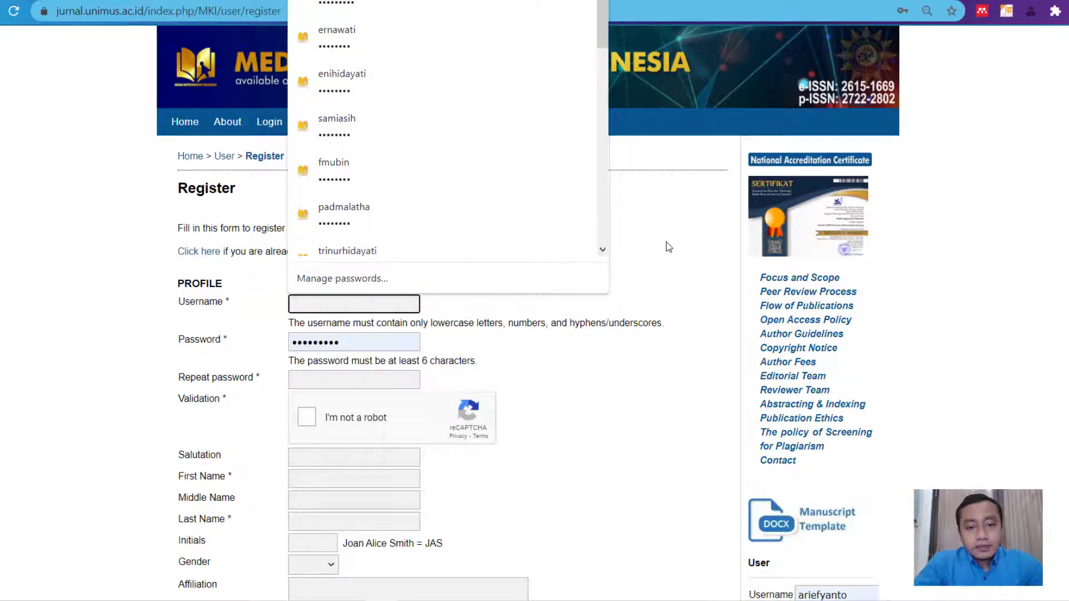
left_click(662, 247)
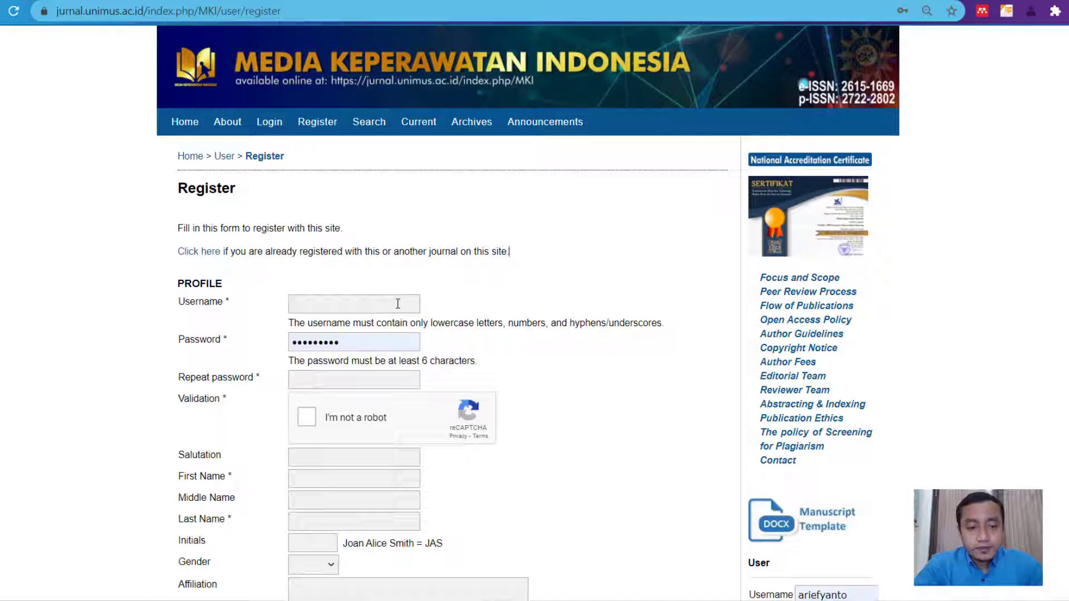
left_click(397, 304)
type("mas")
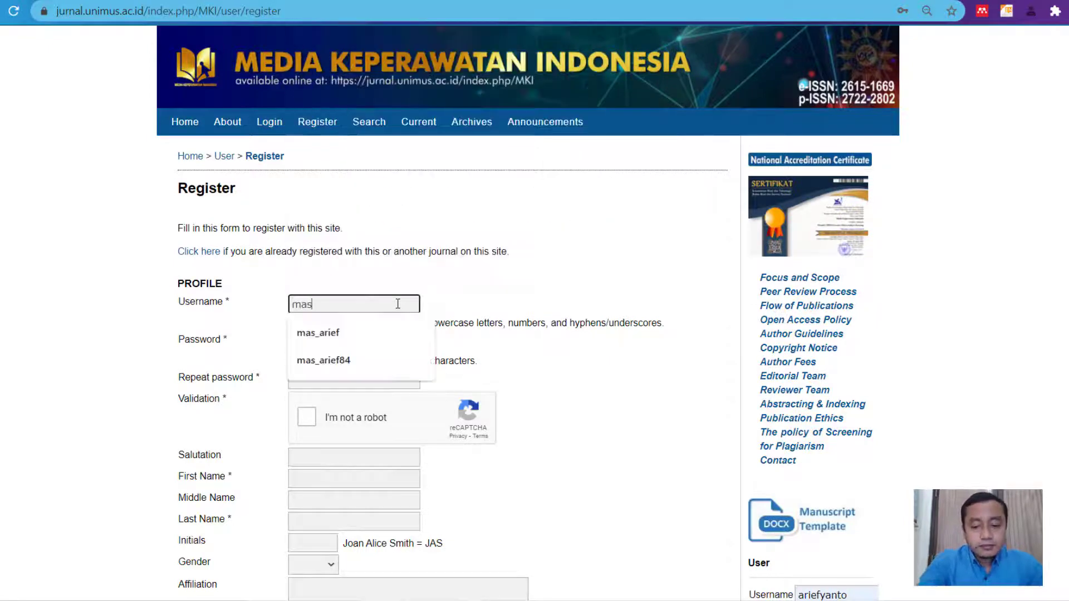
type("_arief")
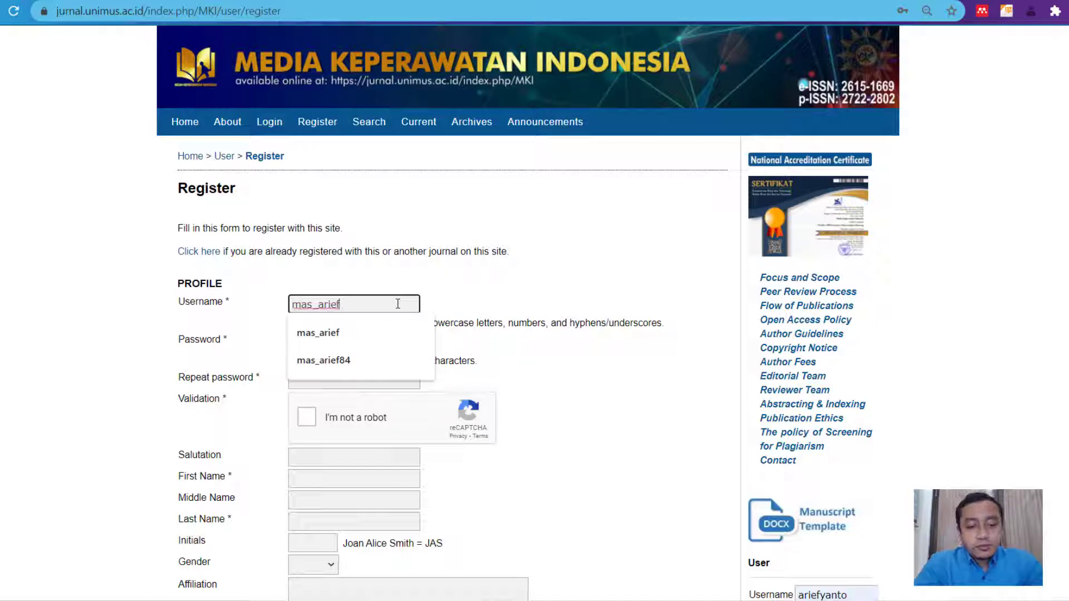
key("Down")
key("Return")
- Enter the password, repeat it in the confirmation field, and tick the reCAPTCHA box
key("Tab")
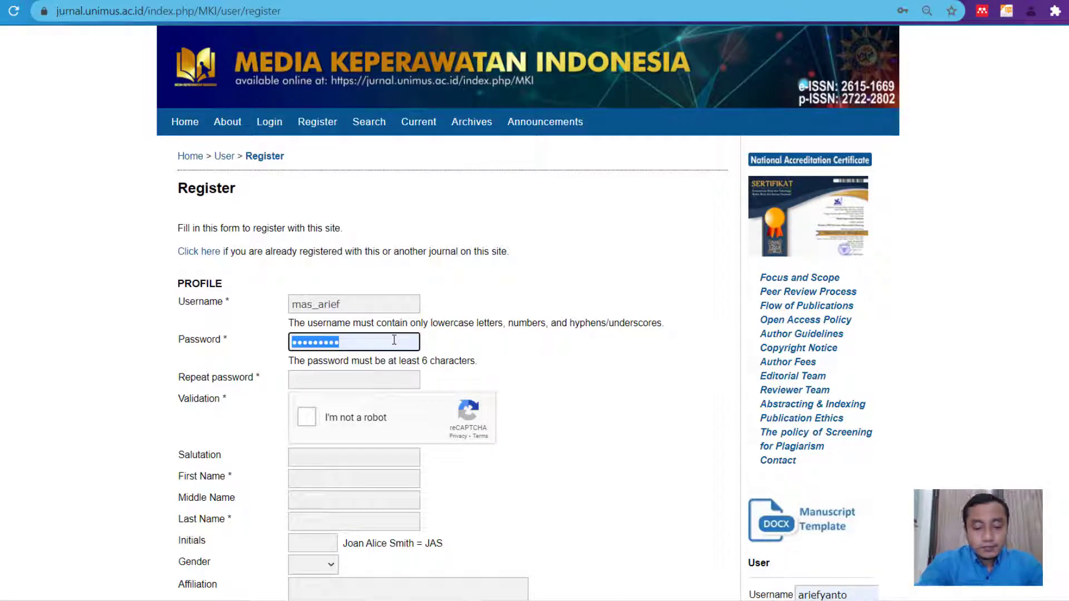
type("••••••")
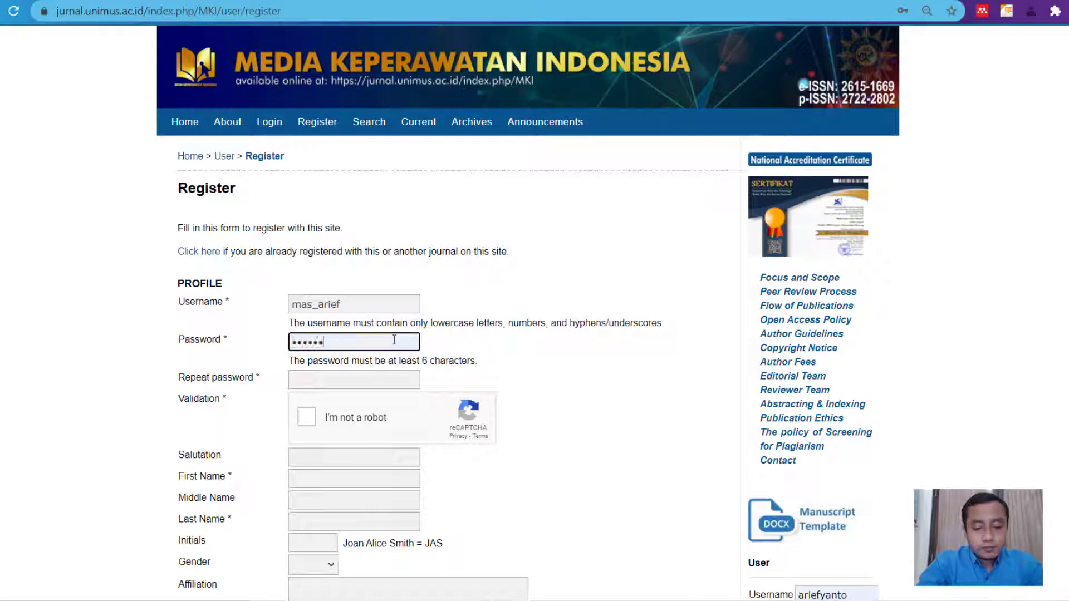
type("••")
key("Tab")
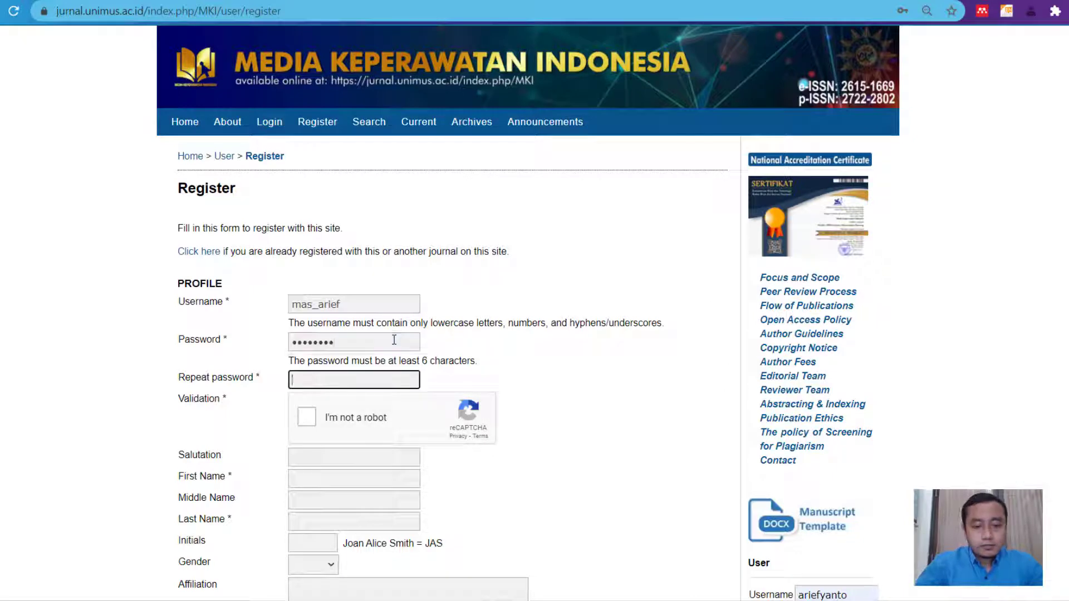
type("•••••••")
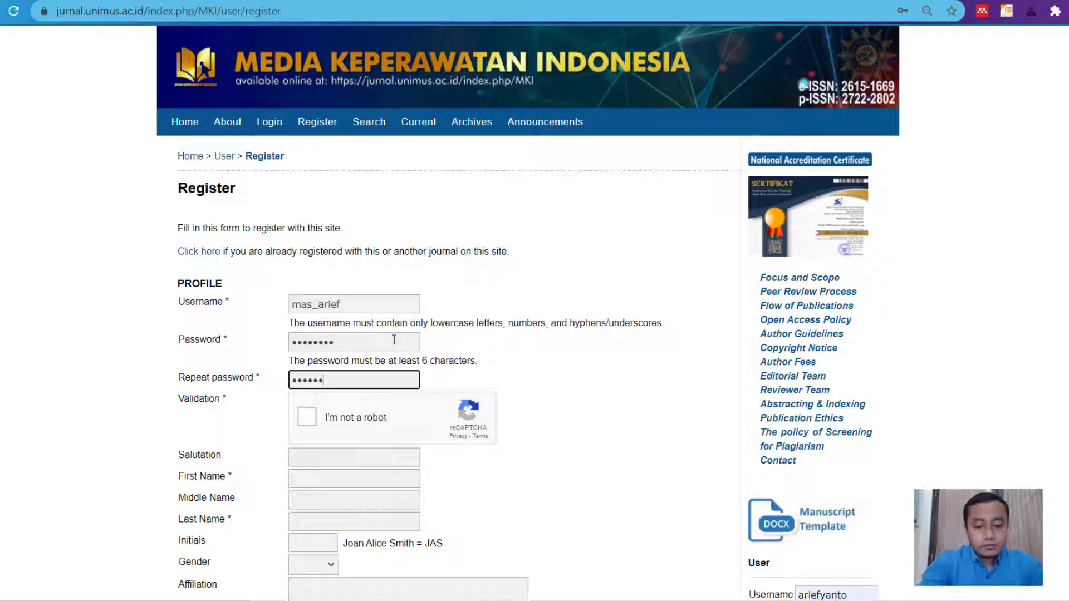
type("•")
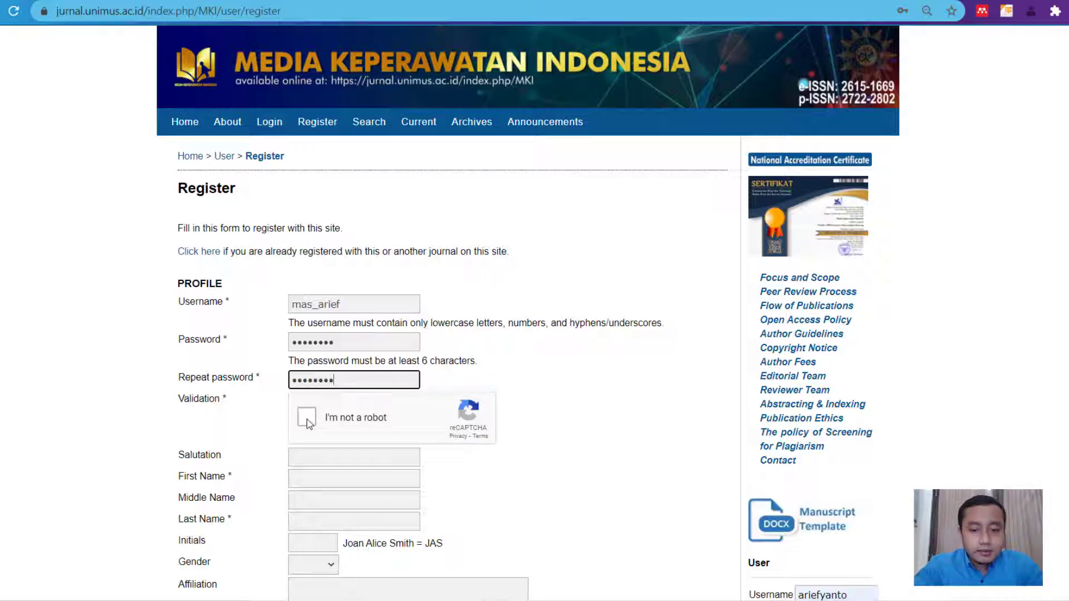
left_click(308, 419)
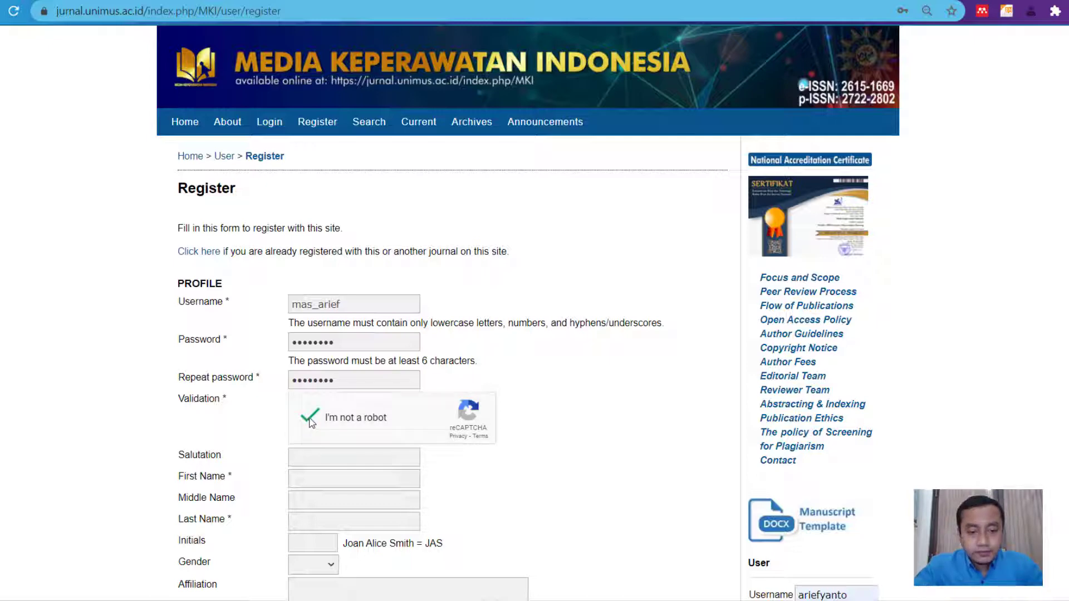
- Enter the author's first name and last name
scroll(312, 420, "down", 1)
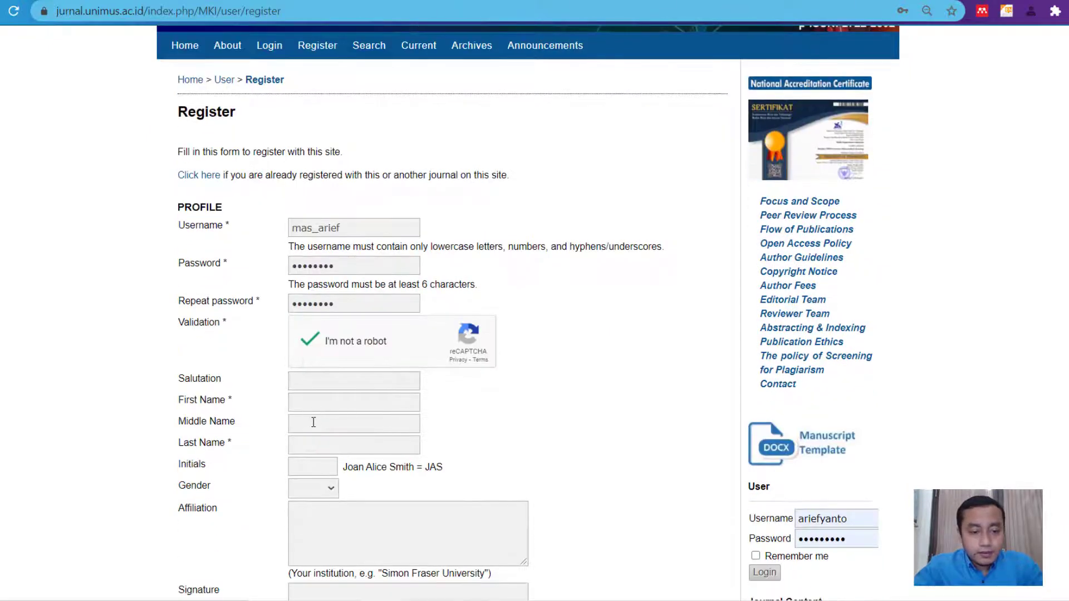
scroll(337, 395, "down", 1)
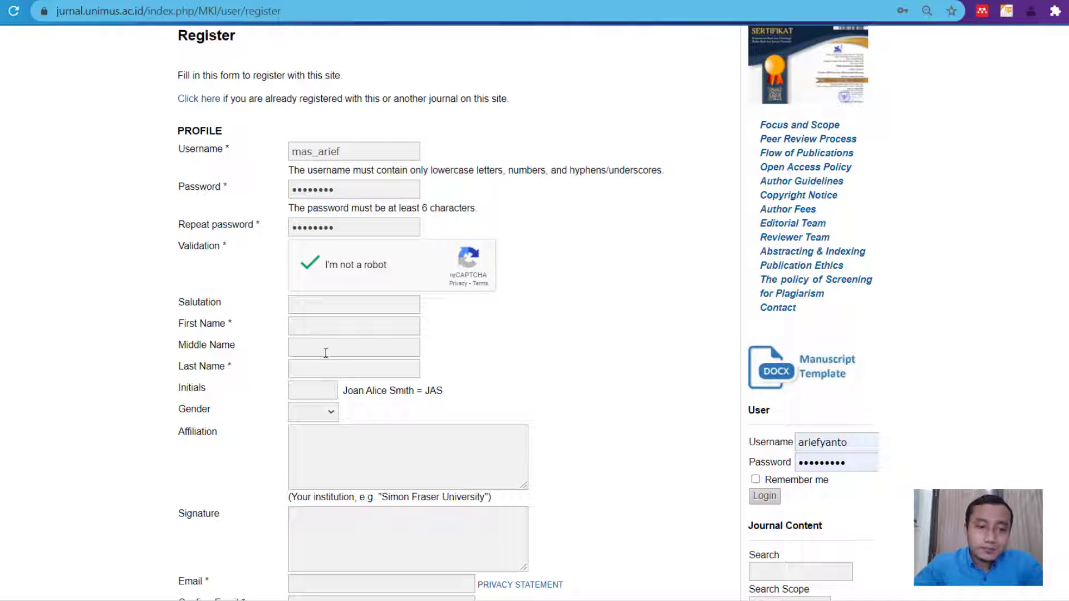
left_click(315, 306)
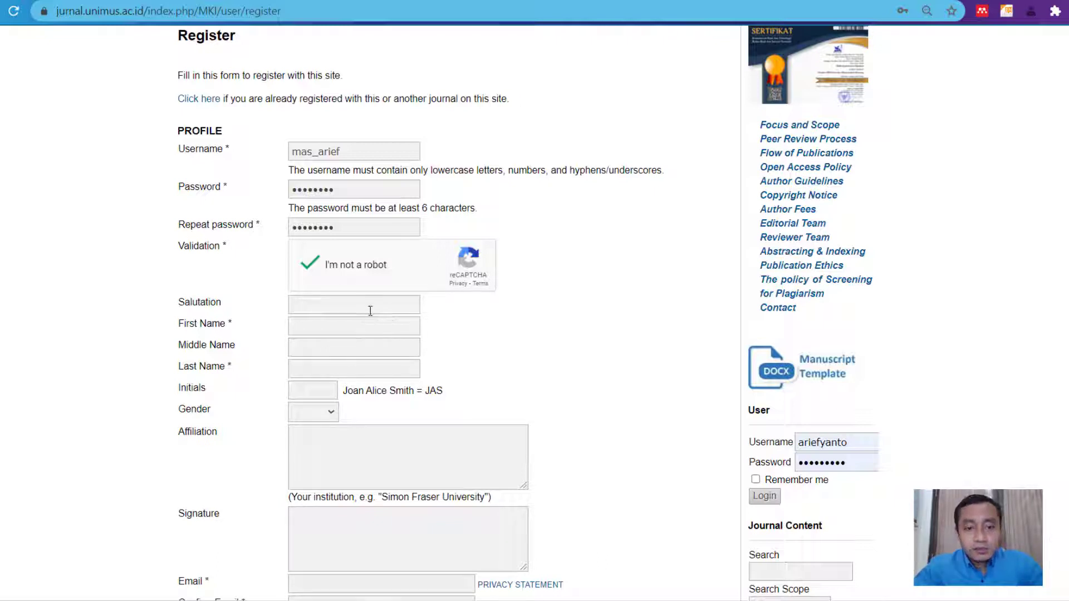
left_click(308, 327)
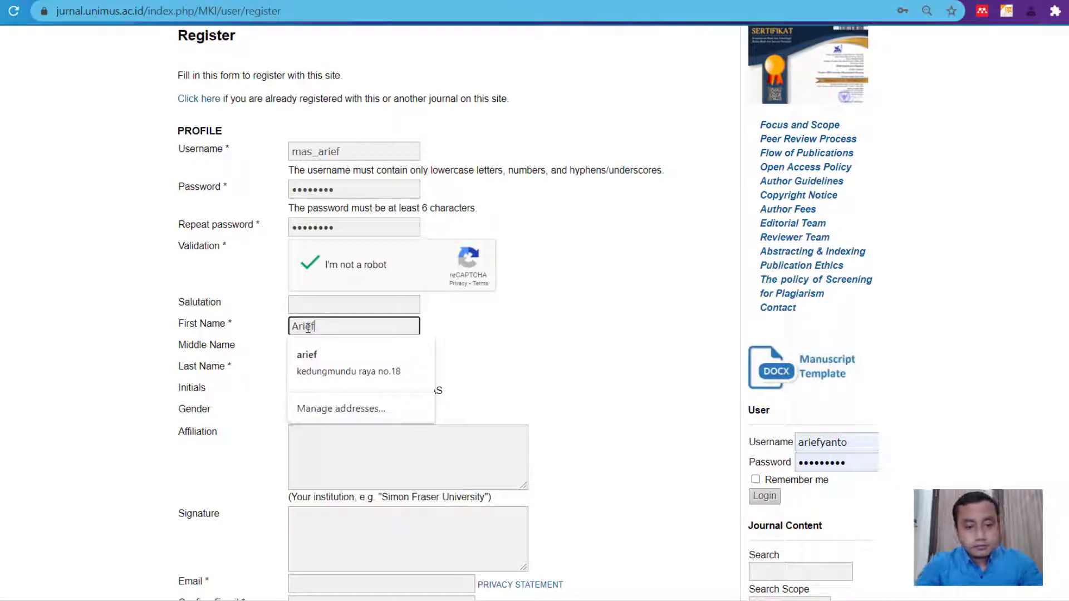
key("Tab")
key("Tab")
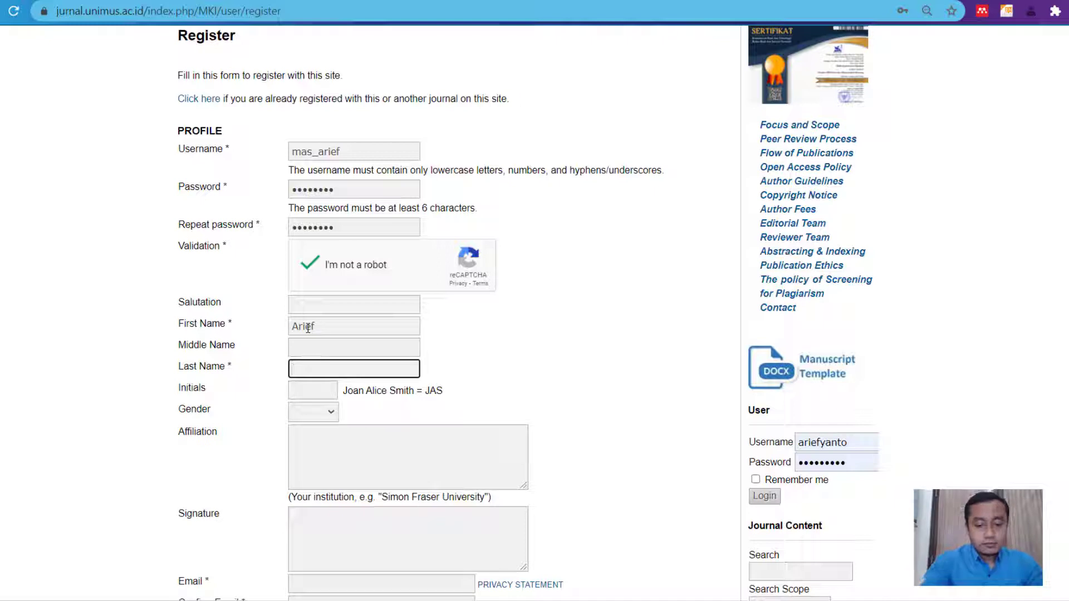
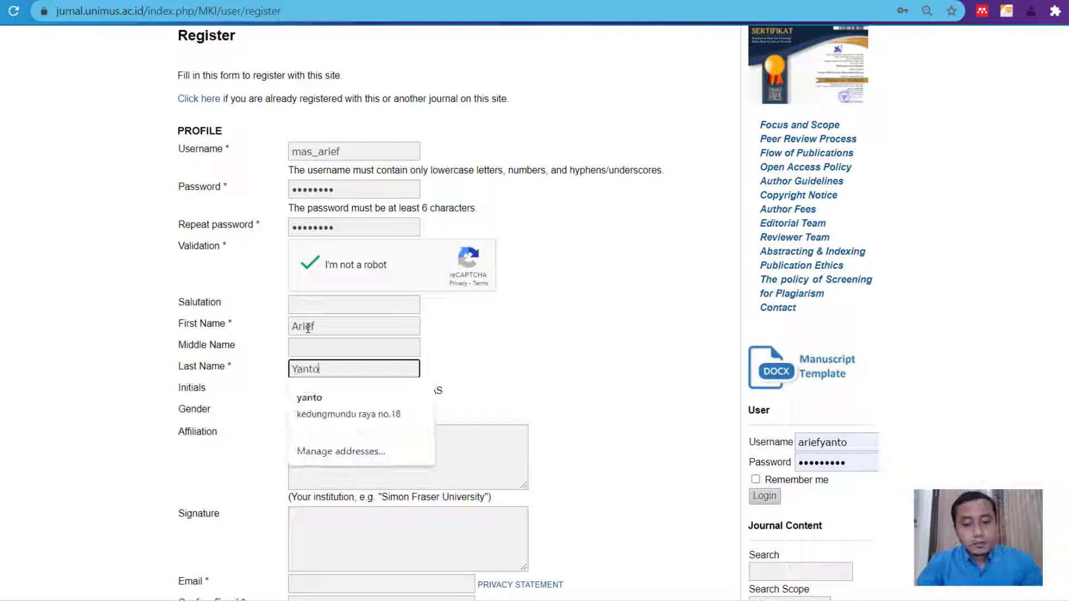
- Fill in the author's initials and set the gender to M
key("Tab")
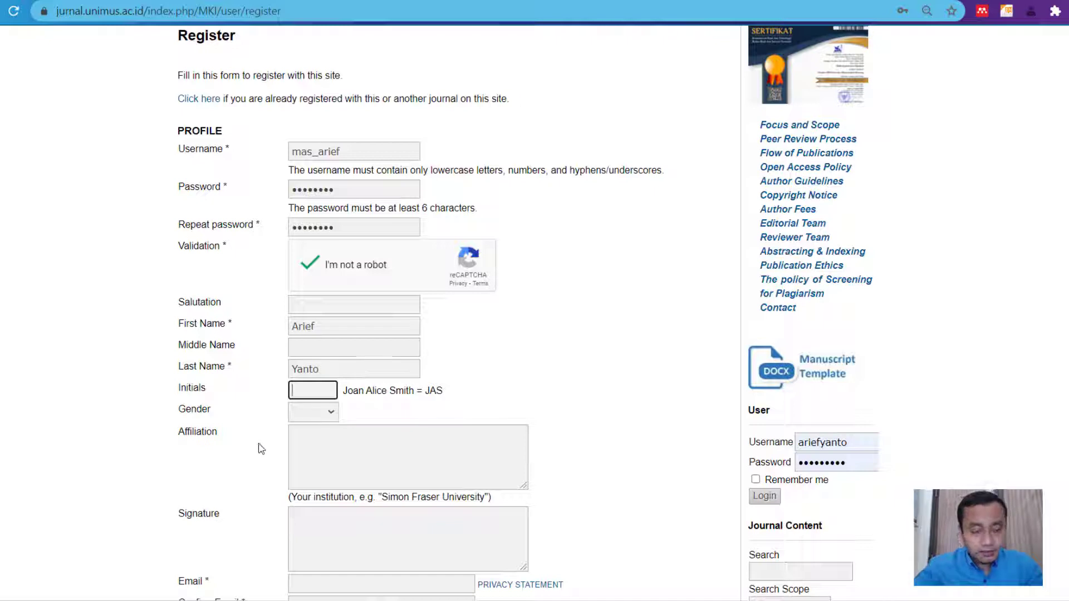
type("ay")
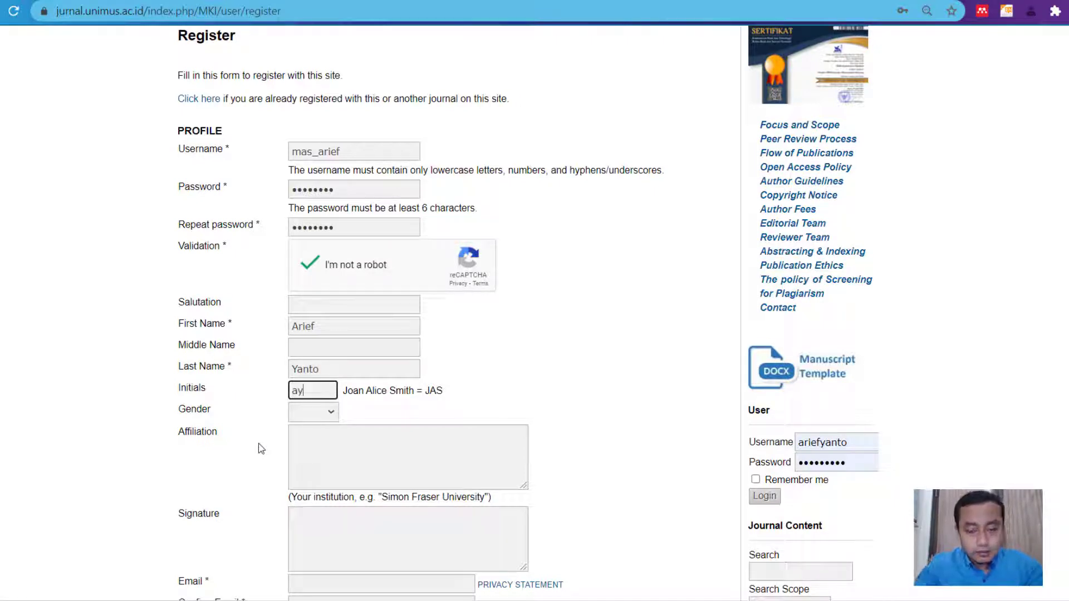
type("2")
key("Tab")
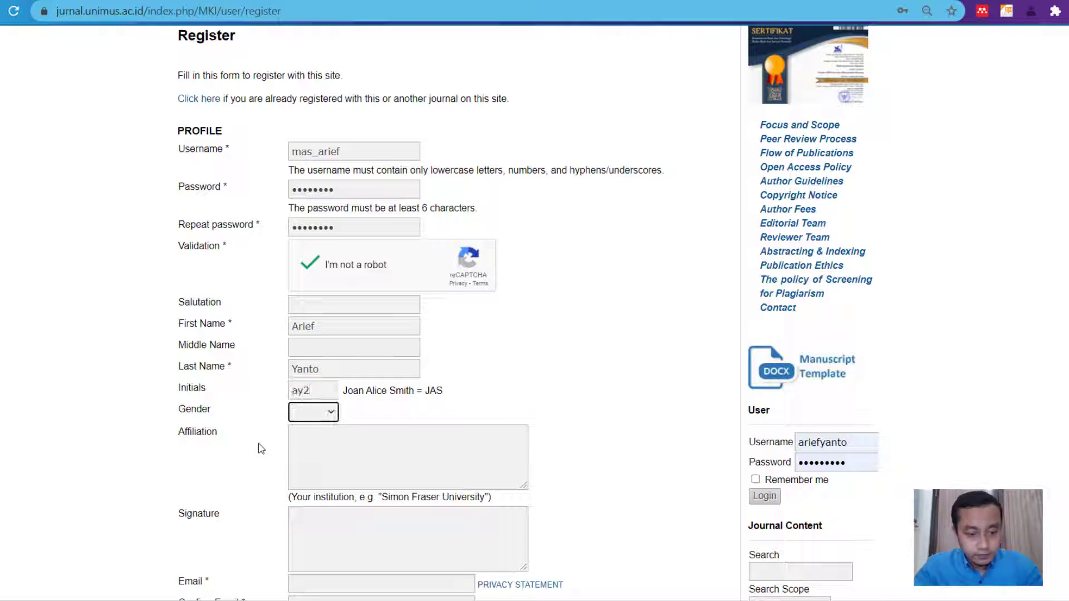
key("m")
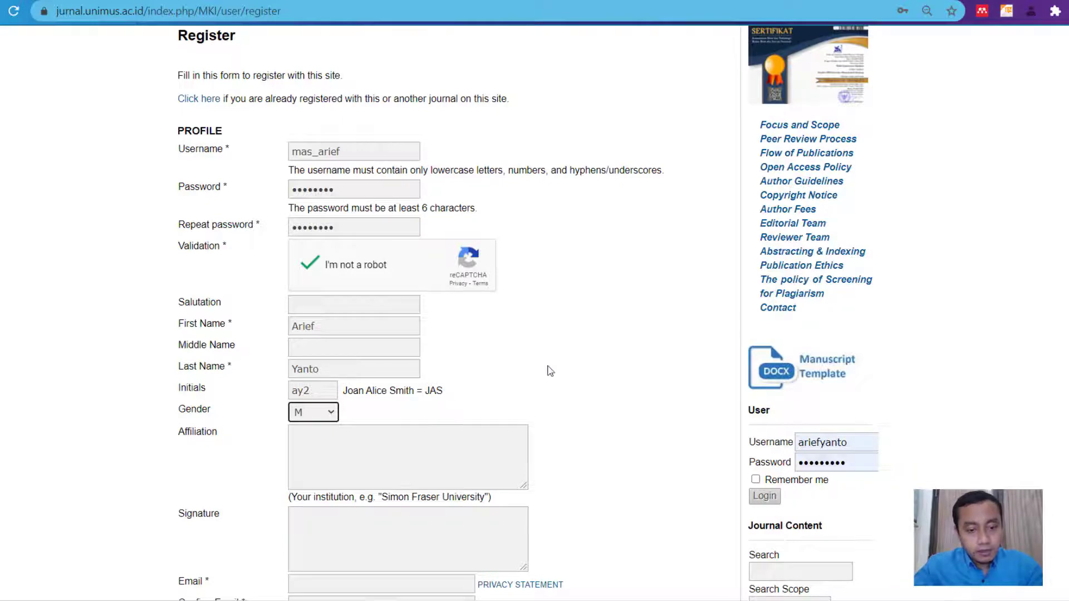
scroll(594, 389, "down", 4)
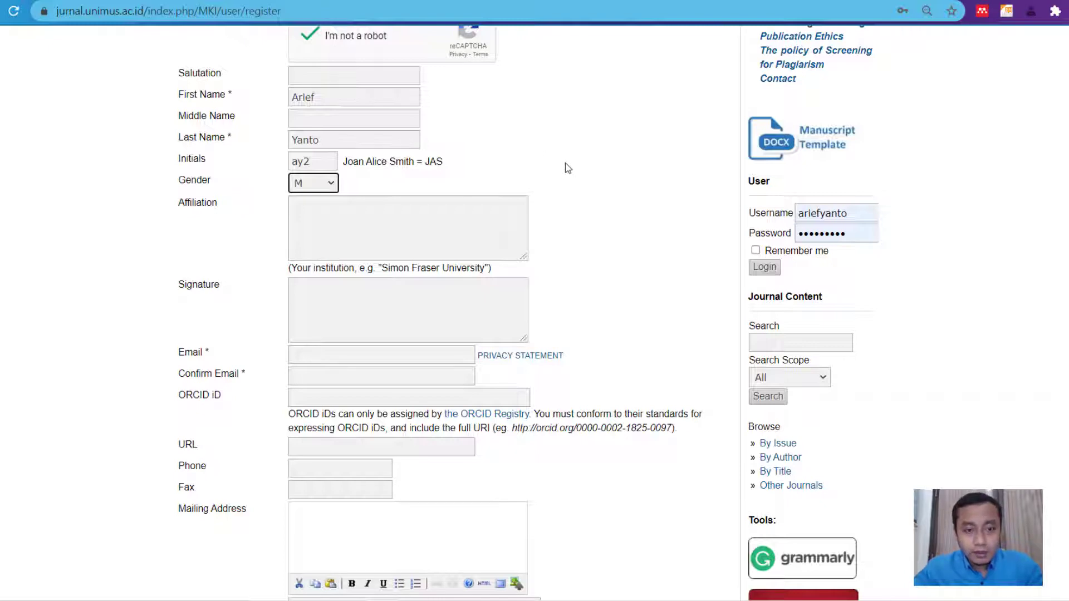
- Enter 'Universitas Muhammadiyah Semarang' as the affiliation, correcting the mistyped city name
left_click(408, 210)
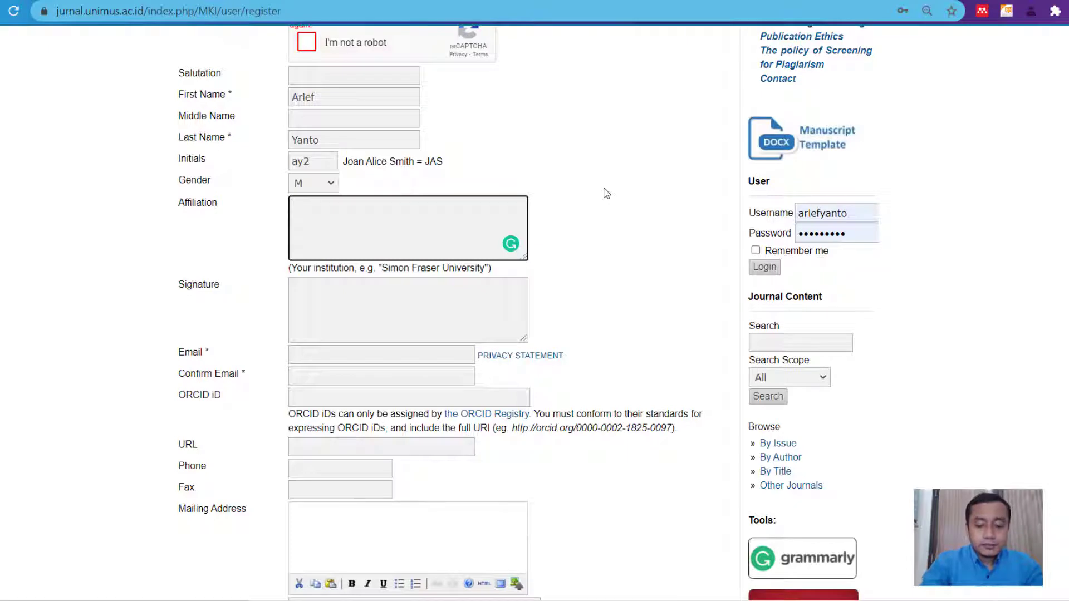
type("Universi")
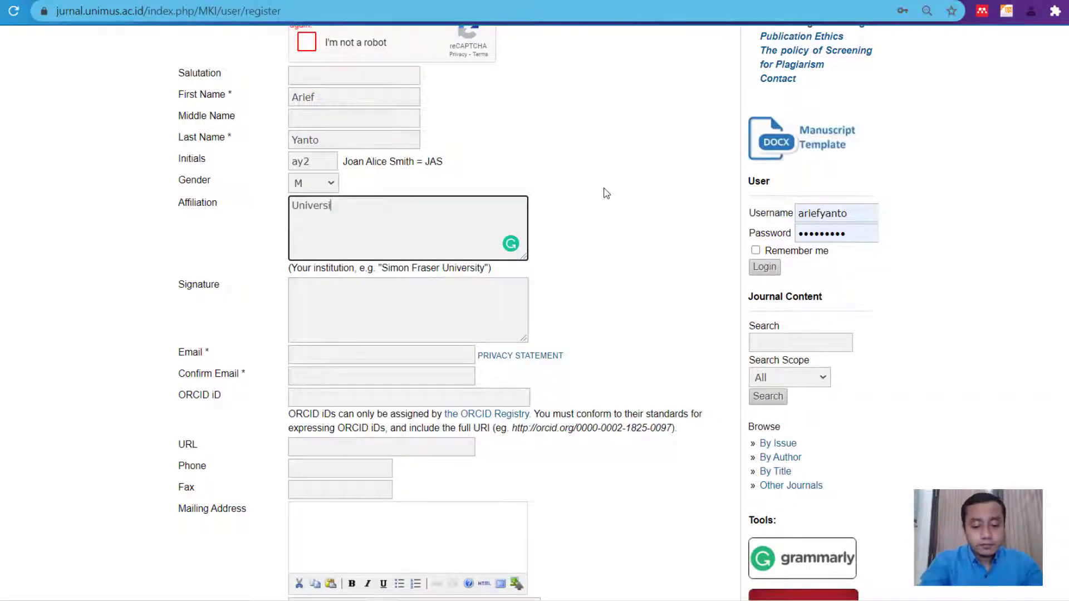
type("tas Muhamma")
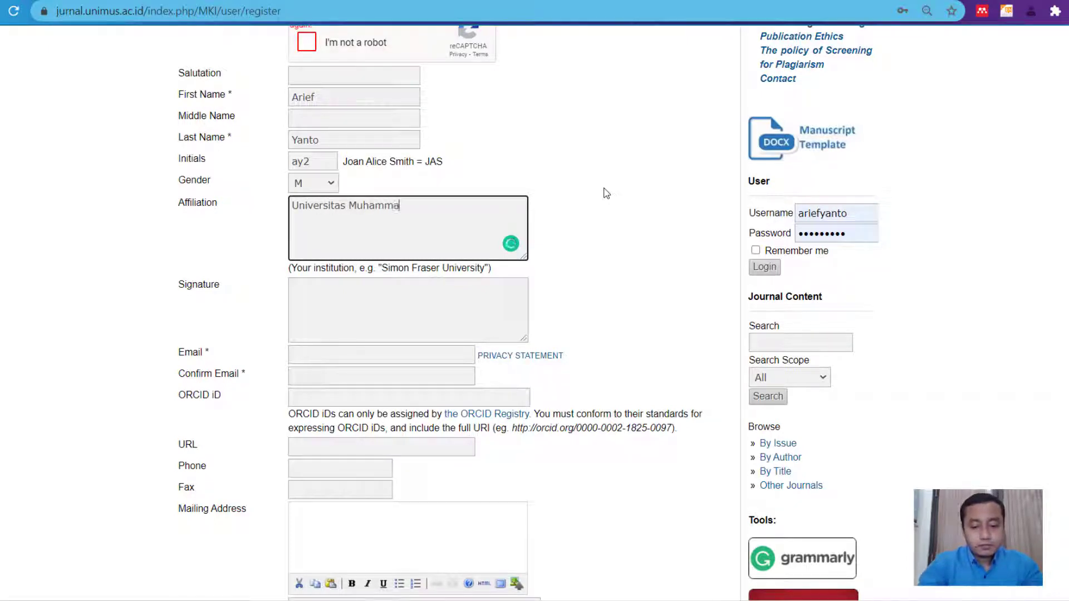
type("diyah Semata")
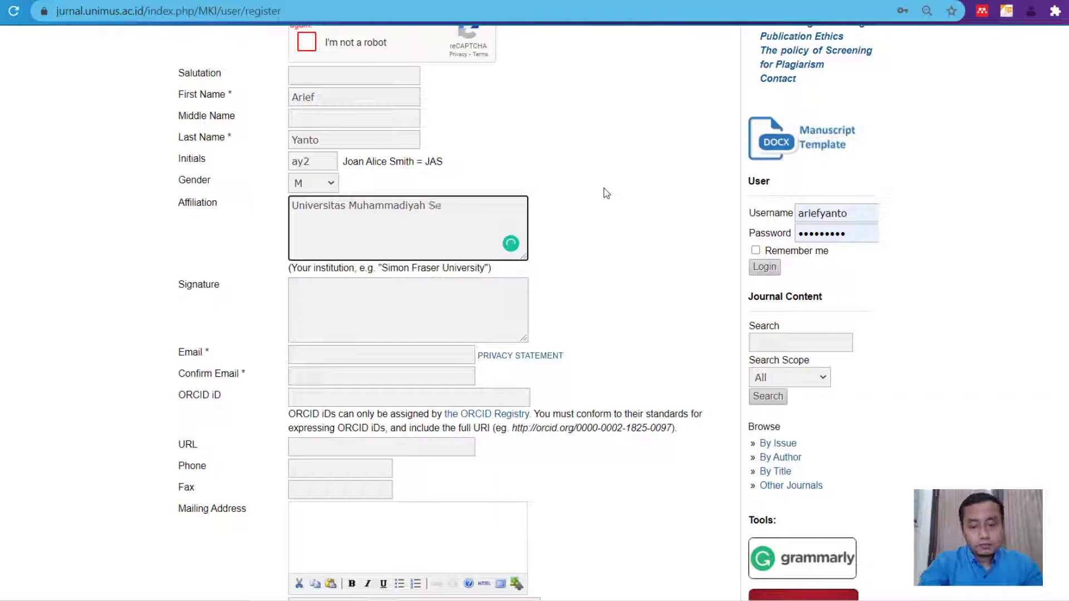
key("BackSpace")
key("BackSpace")
key("BackSpace")
type("arang")
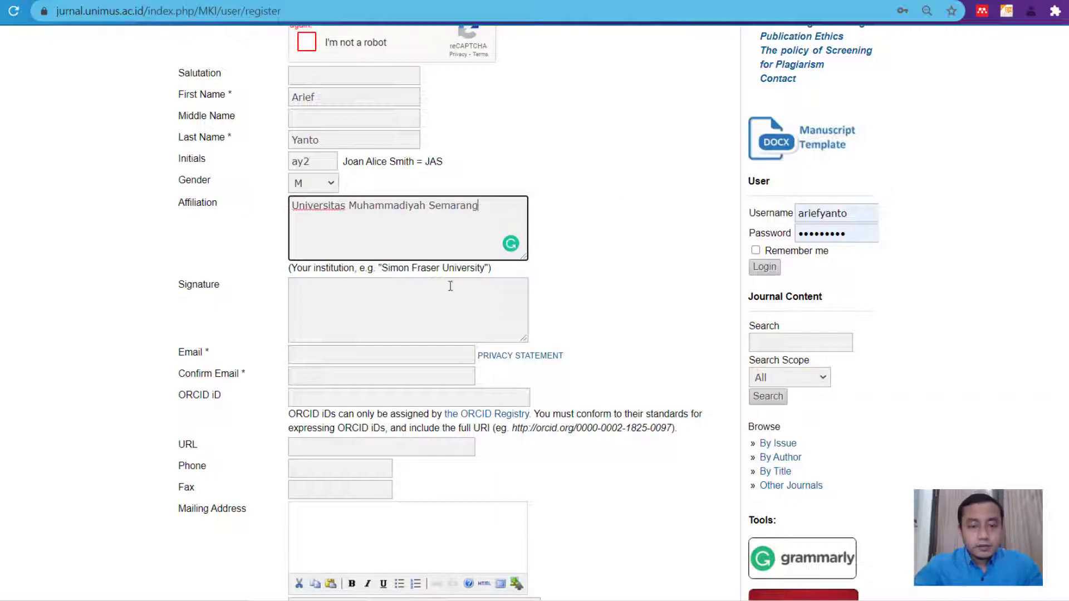
key("Tab")
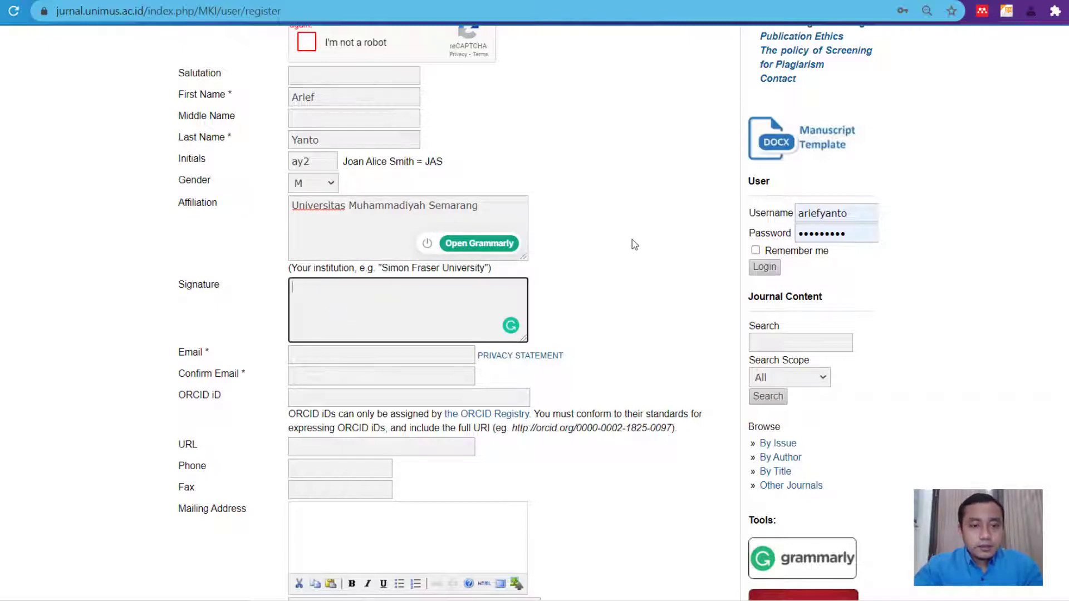
scroll(633, 237, "up", 3)
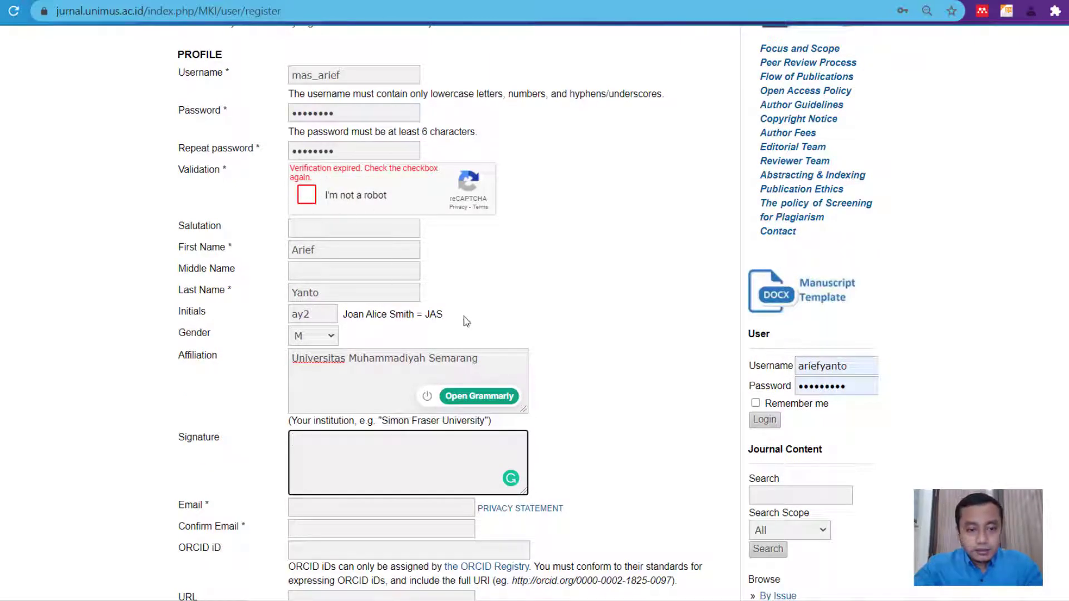
scroll(396, 303, "down", 4)
- Enter the author's e-mail address and repeat the same address in Confirm Email
left_click(318, 284)
left_click(322, 279)
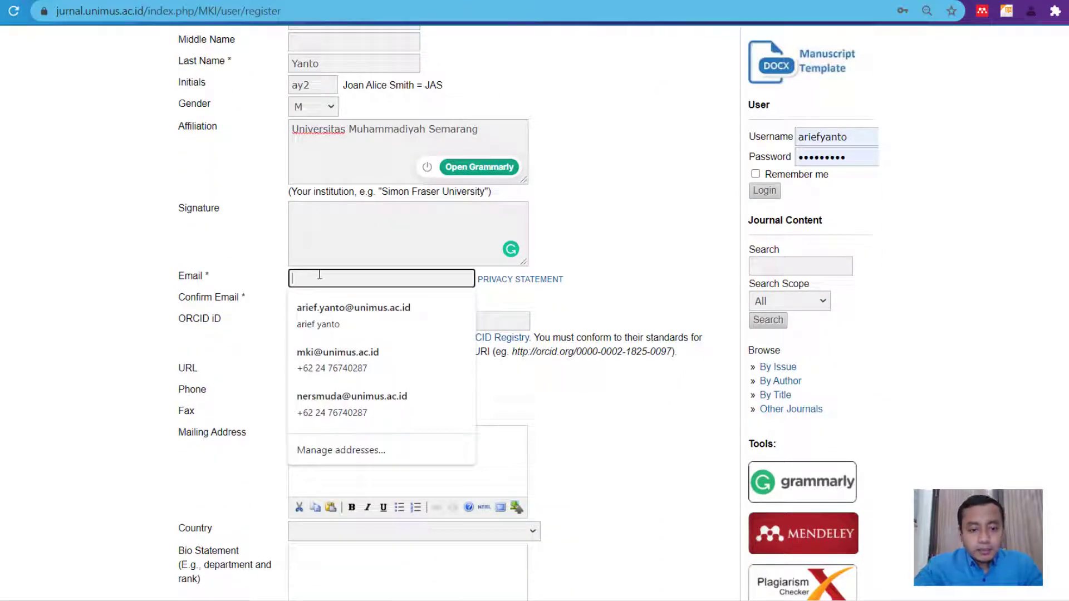
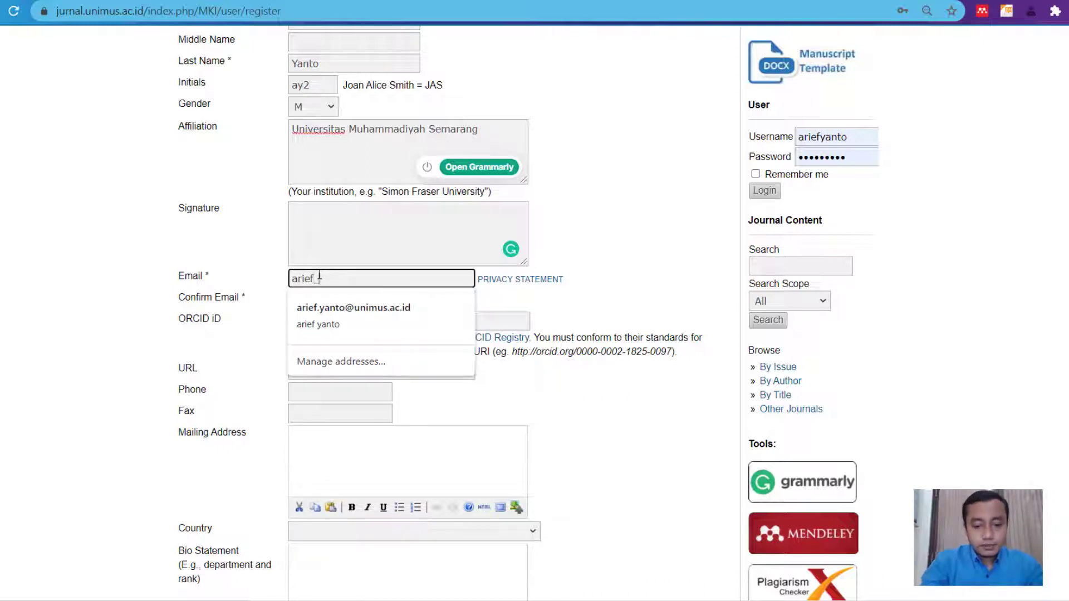
key("Down")
key("Tab")
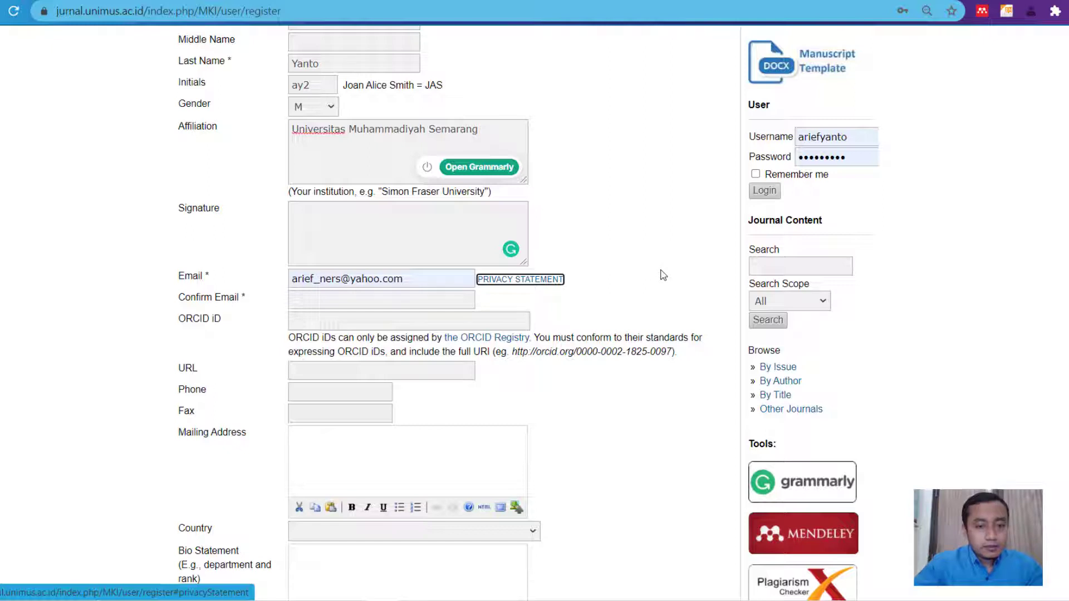
left_click(394, 302)
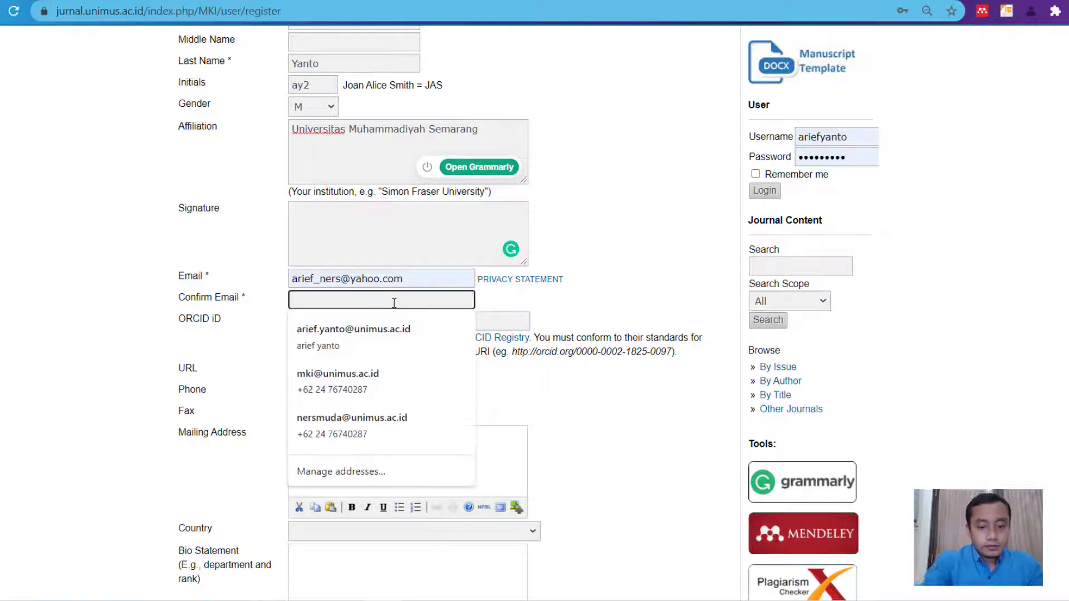
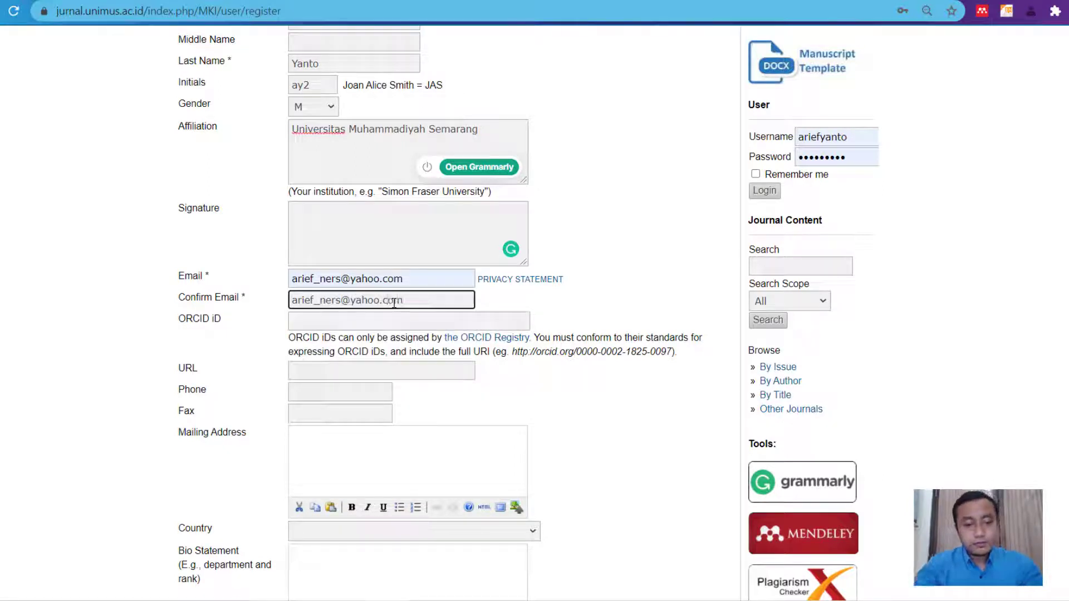
key("Tab")
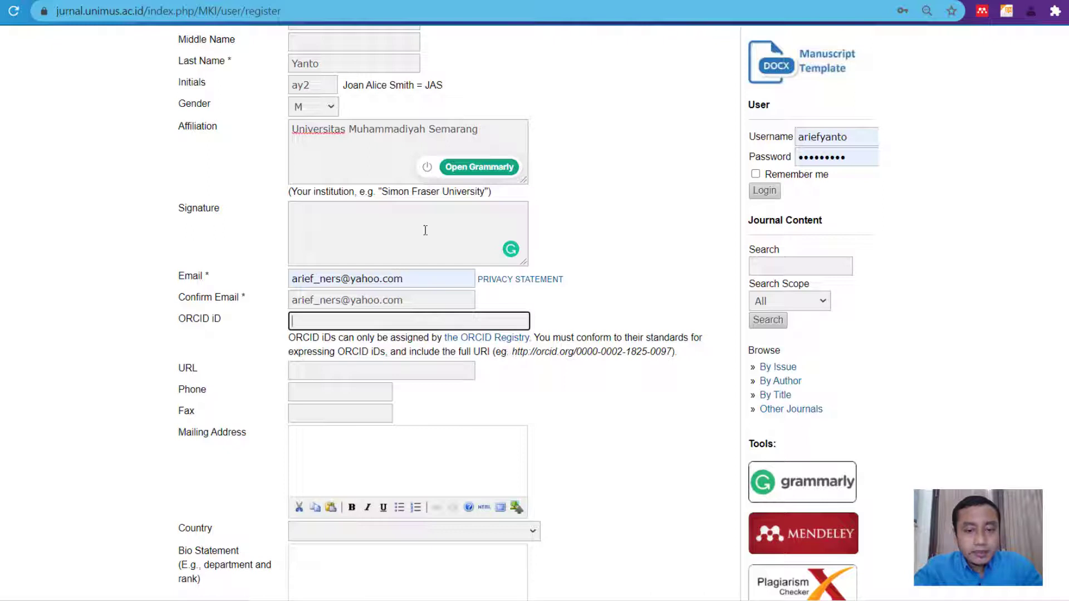
left_click_drag(513, 352, 647, 352)
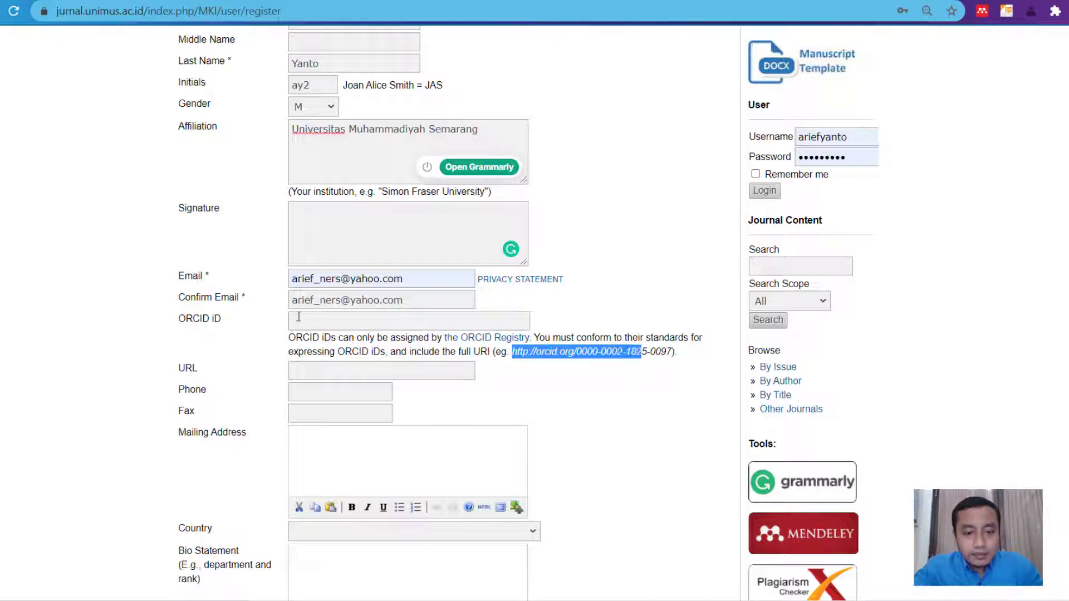
left_click(334, 322)
left_click(433, 348)
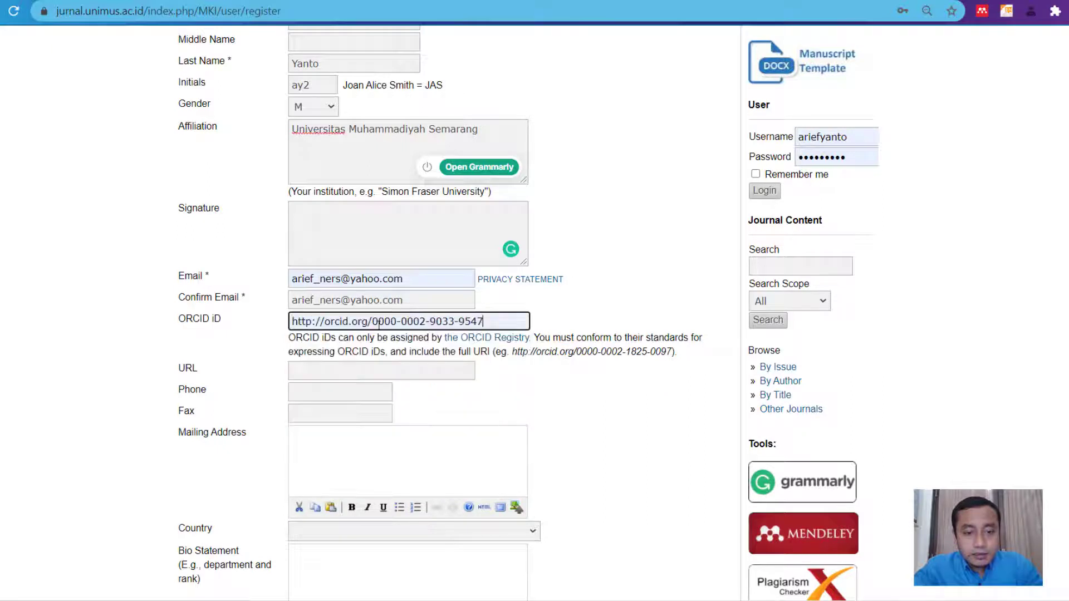
left_click(314, 321)
type("s")
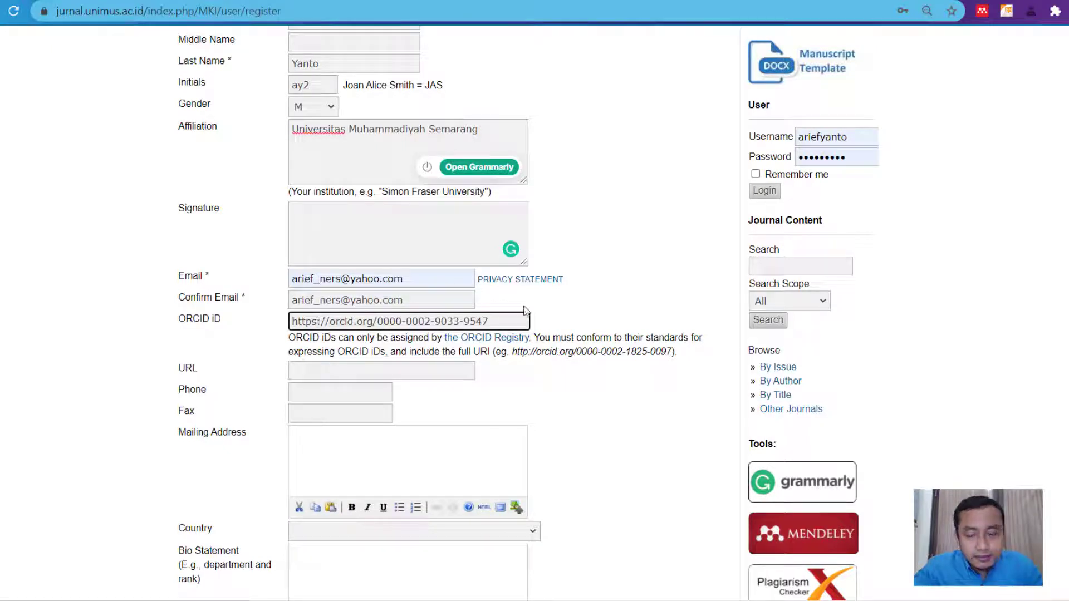
key("BackSpace")
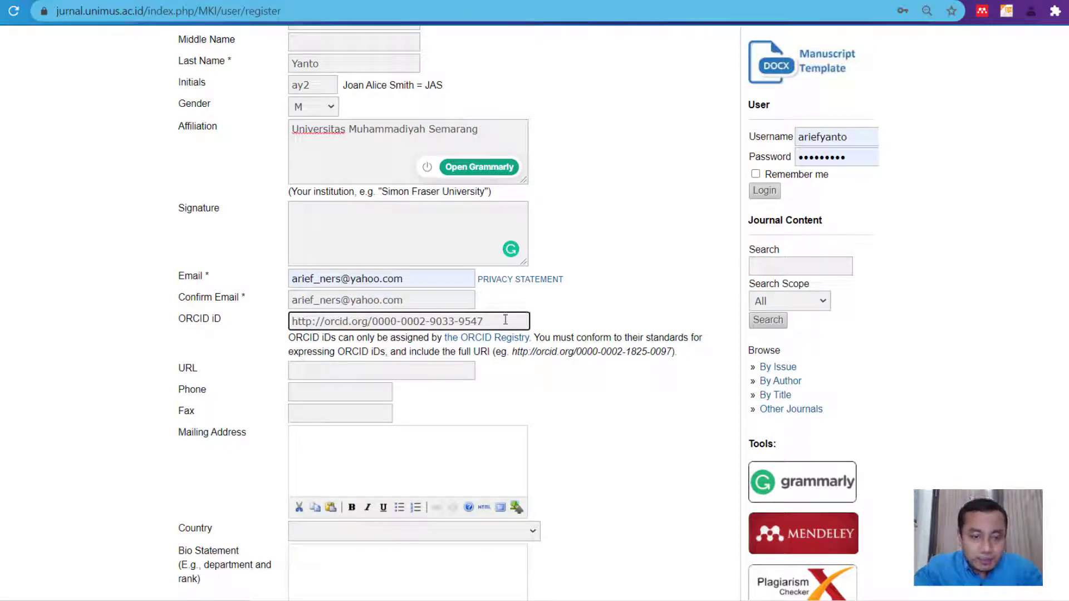
key("ctrl+a")
key("BackSpace")
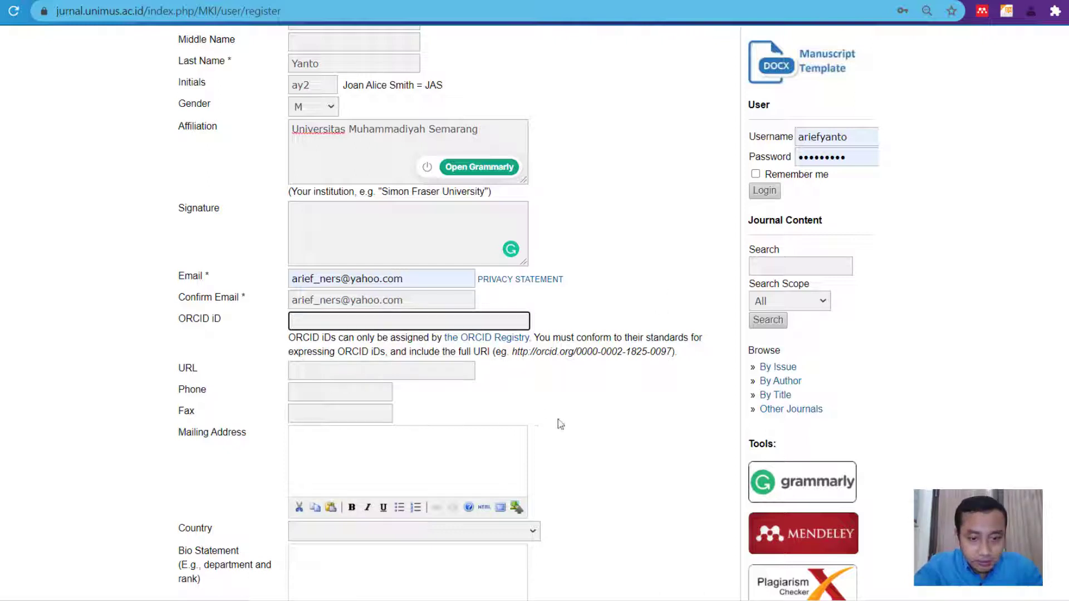
key("Tab")
key("Tab")
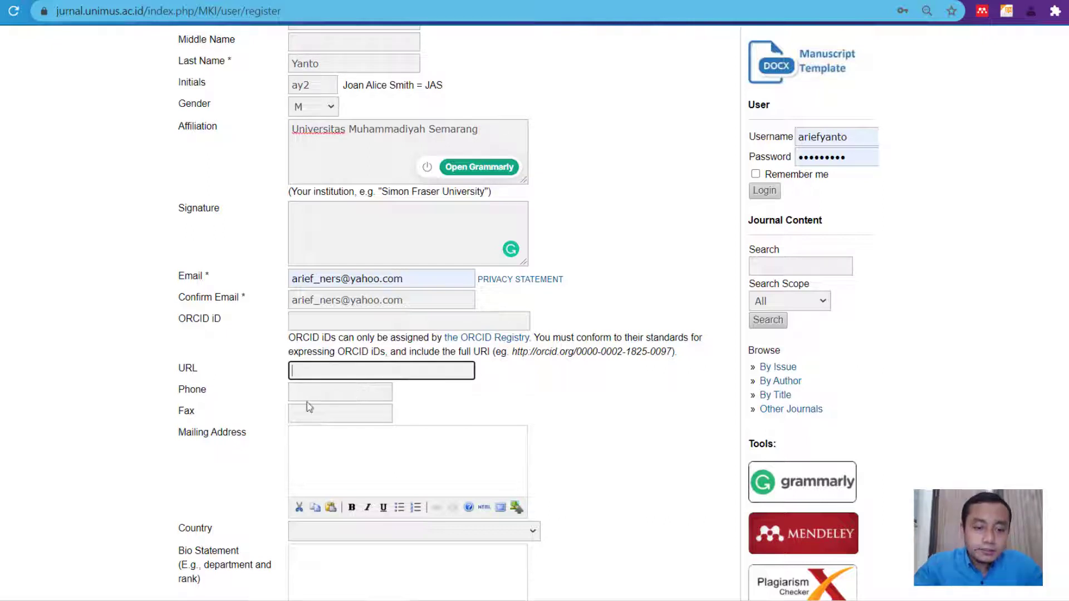
- Set the Country dropdown to Indonesia
key("Tab")
key("Tab")
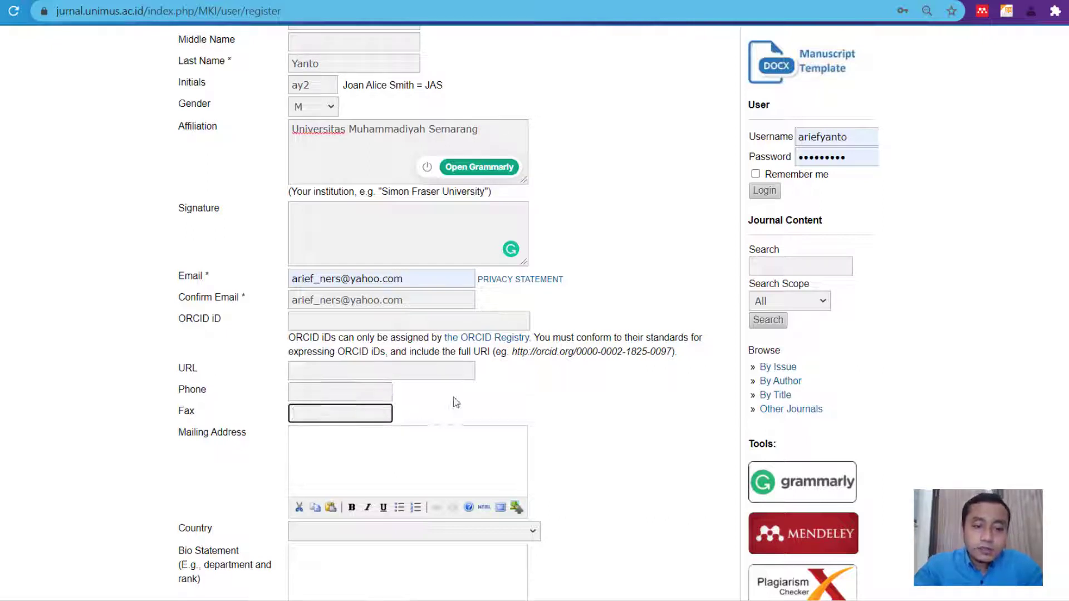
scroll(458, 400, "down", 1)
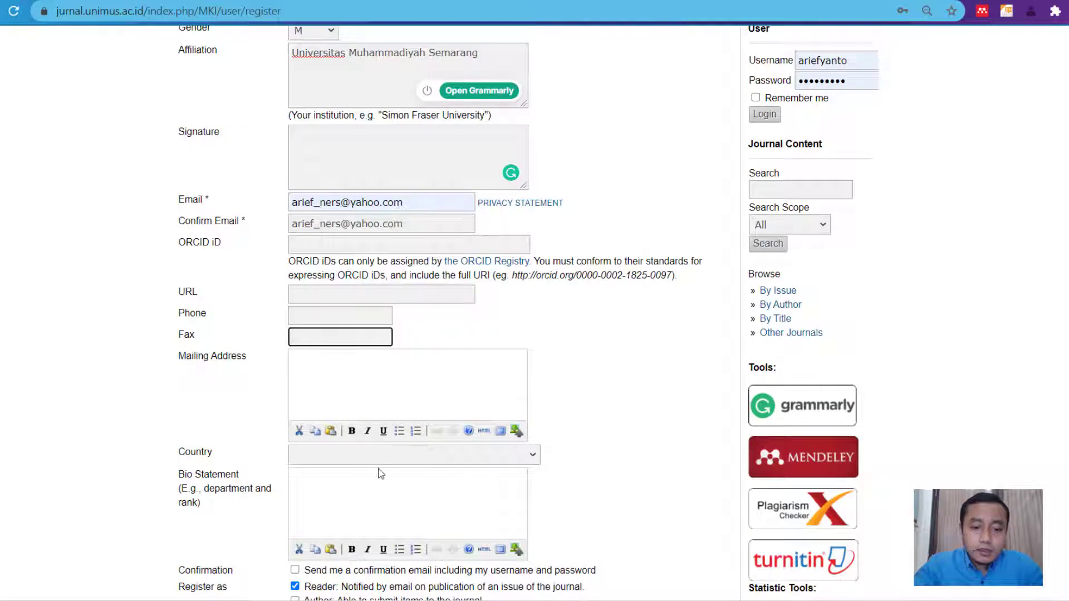
scroll(396, 465, "down", 1)
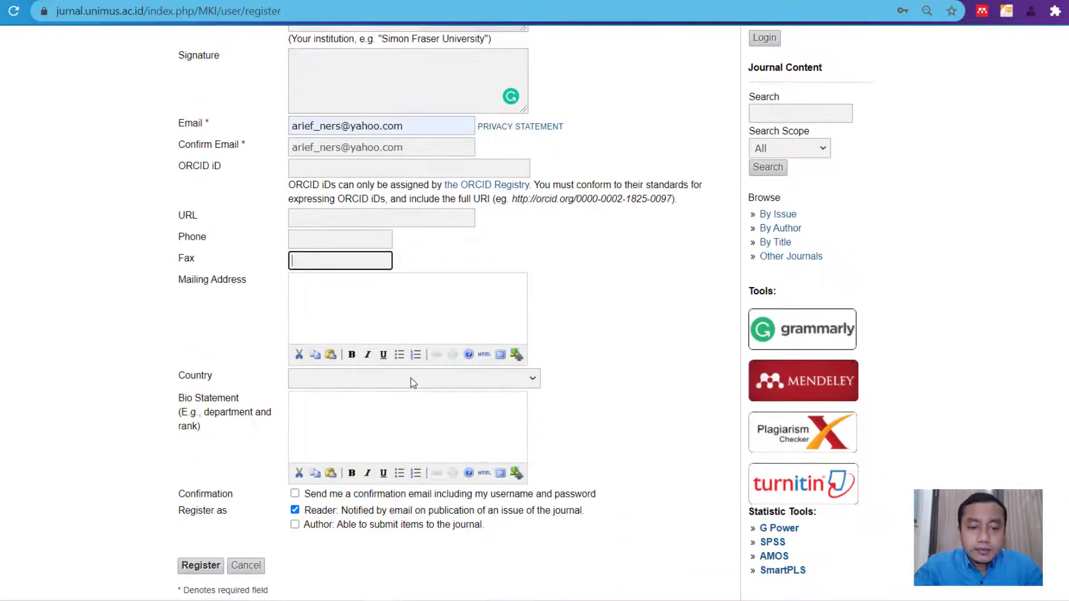
left_click(412, 384)
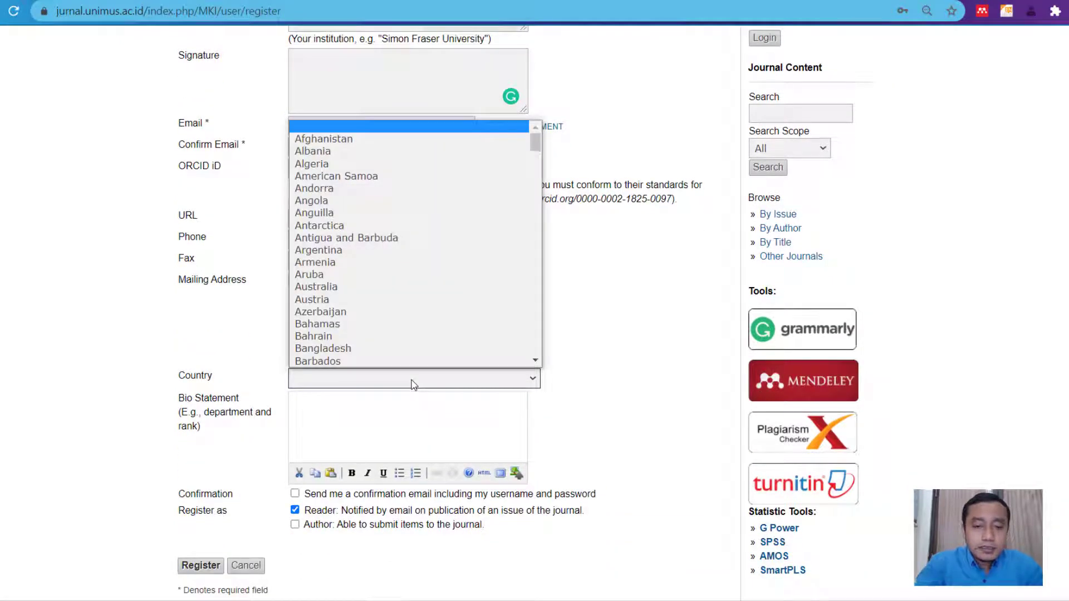
type("india")
key("Down")
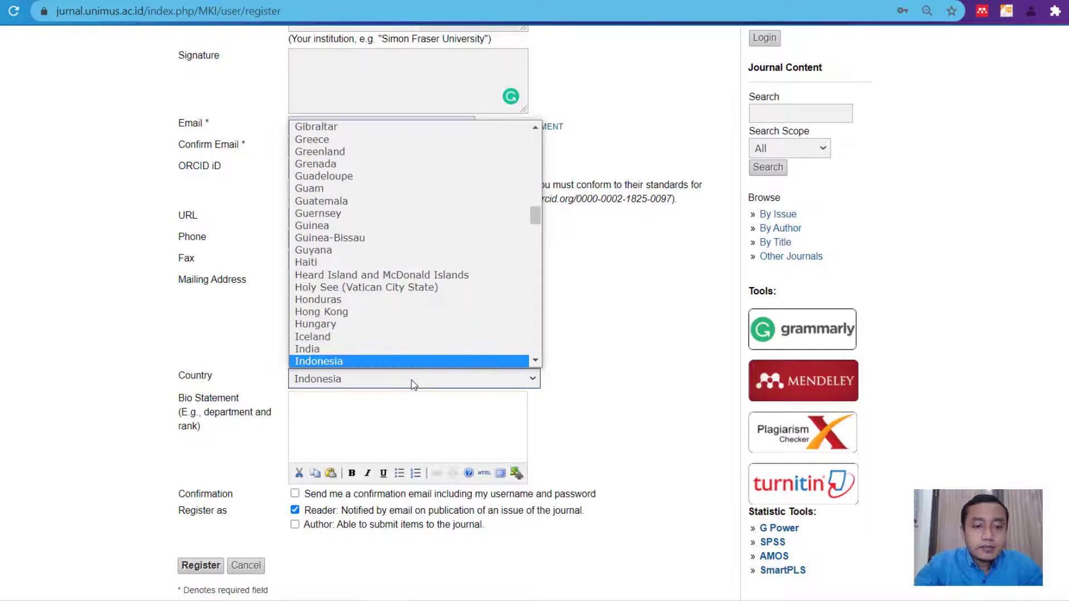
scroll(415, 366, "down", 1)
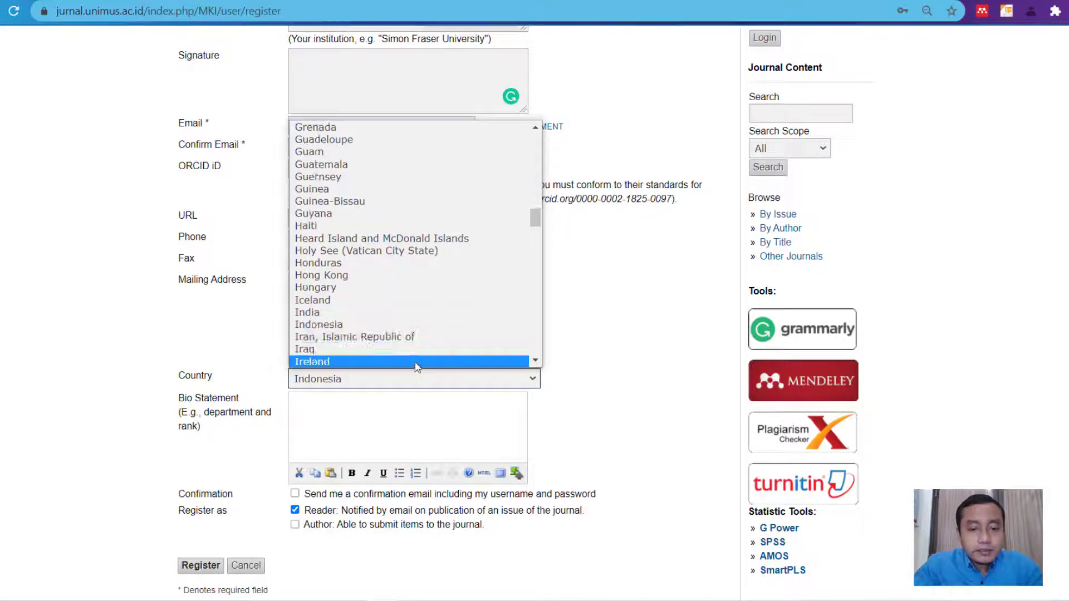
left_click(381, 326)
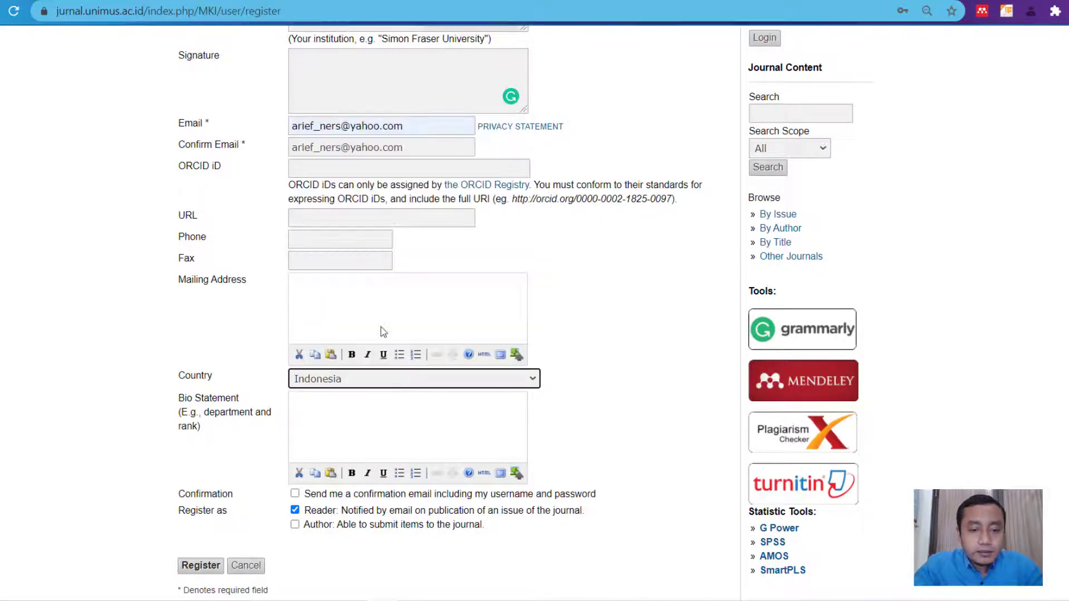
- Tick the Author checkbox under Register as
scroll(625, 419, "down", 1)
left_click(650, 349)
scroll(336, 435, "down", 1)
scroll(336, 435, "down", 1)
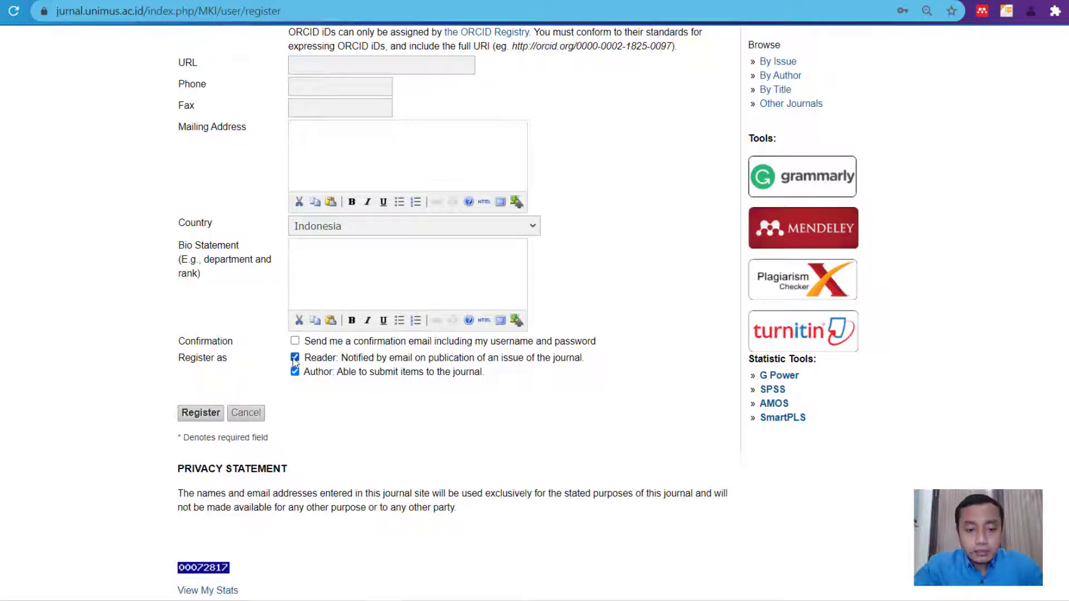
- Untick Reader so Author is the only registered role
left_click(295, 360)
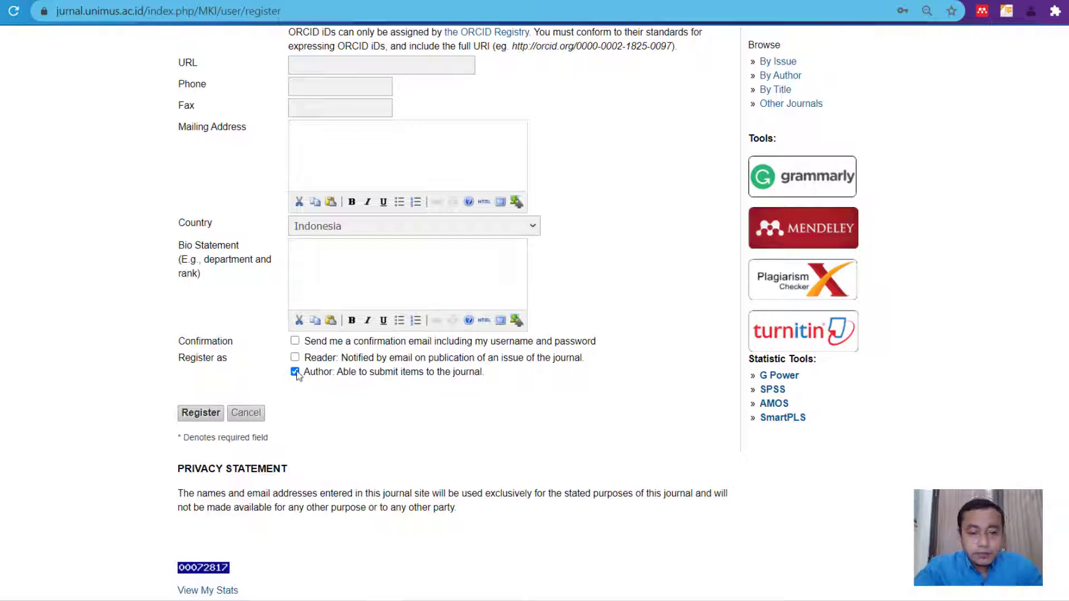
scroll(308, 380, "up", 1)
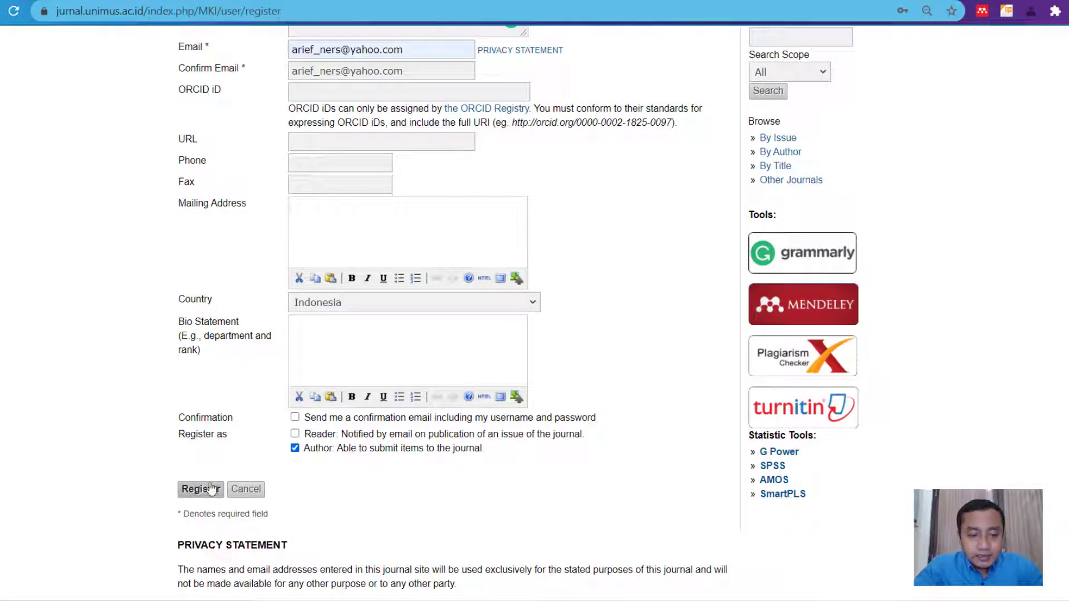
- Redo the expired reCAPTCHA check and submit the registration form
scroll(419, 365, "up", 5)
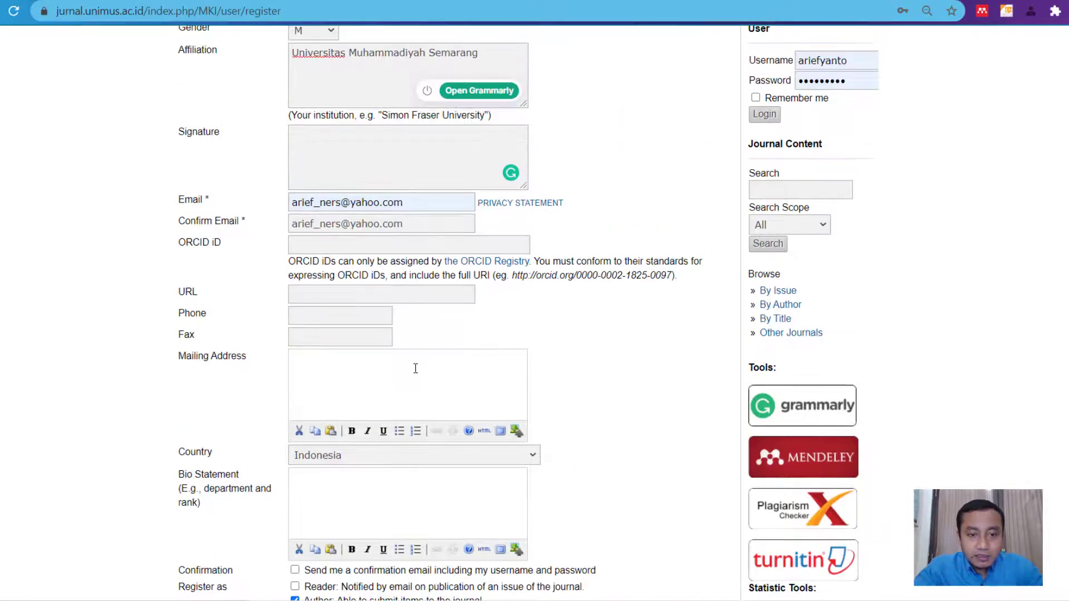
scroll(419, 359, "up", 2)
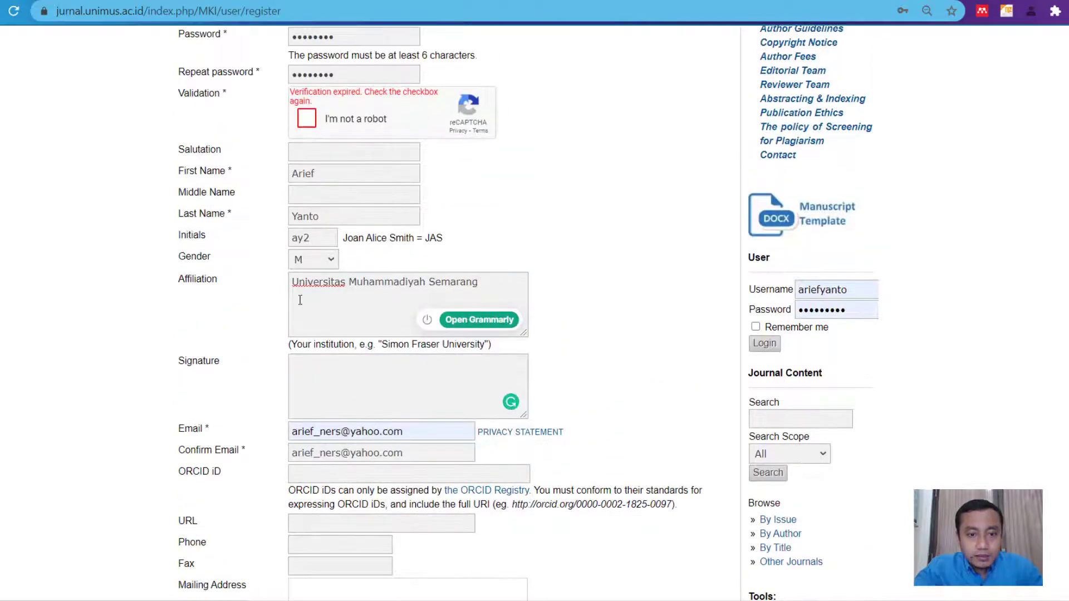
scroll(278, 287, "up", 1)
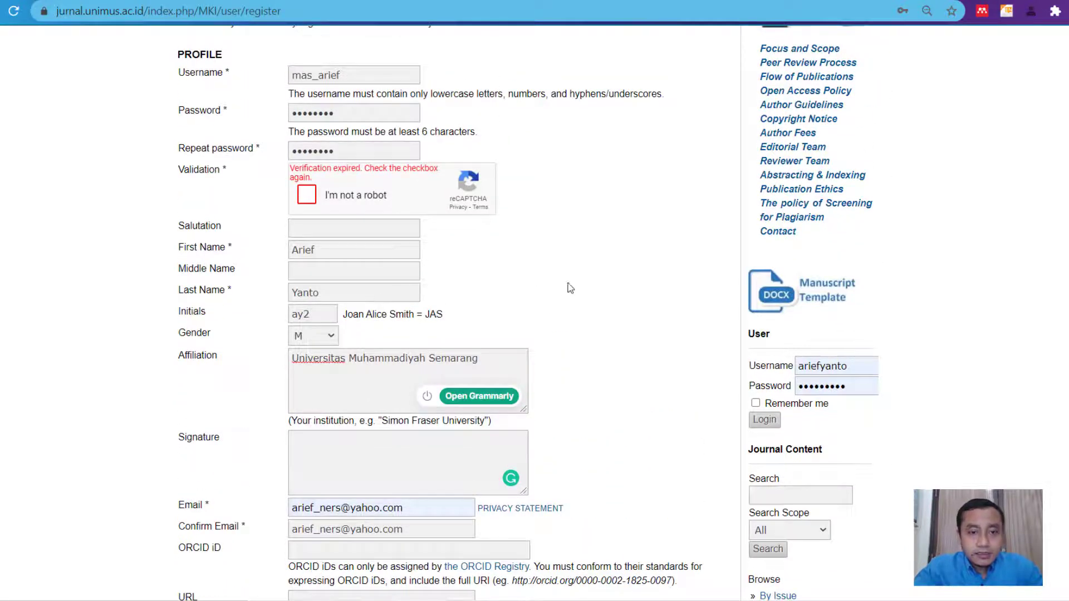
scroll(561, 289, "up", 2)
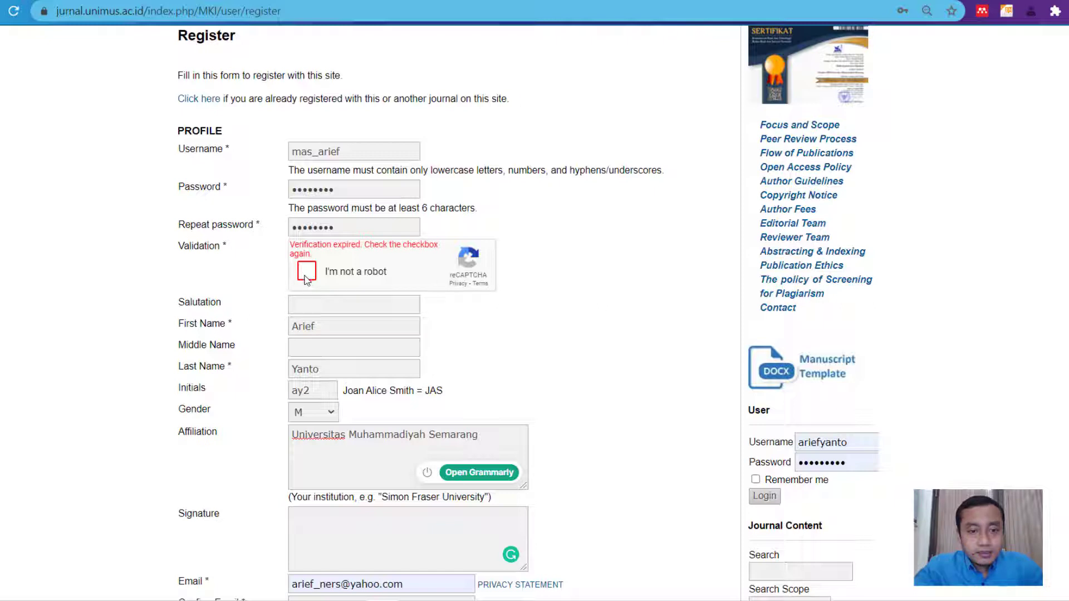
left_click(306, 272)
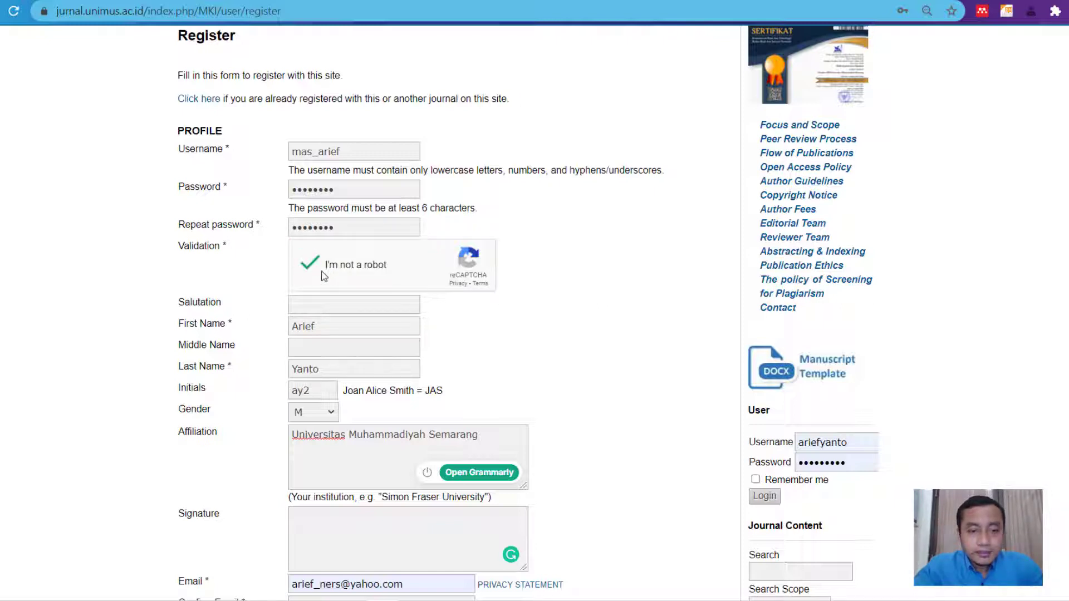
scroll(453, 294, "down", 7)
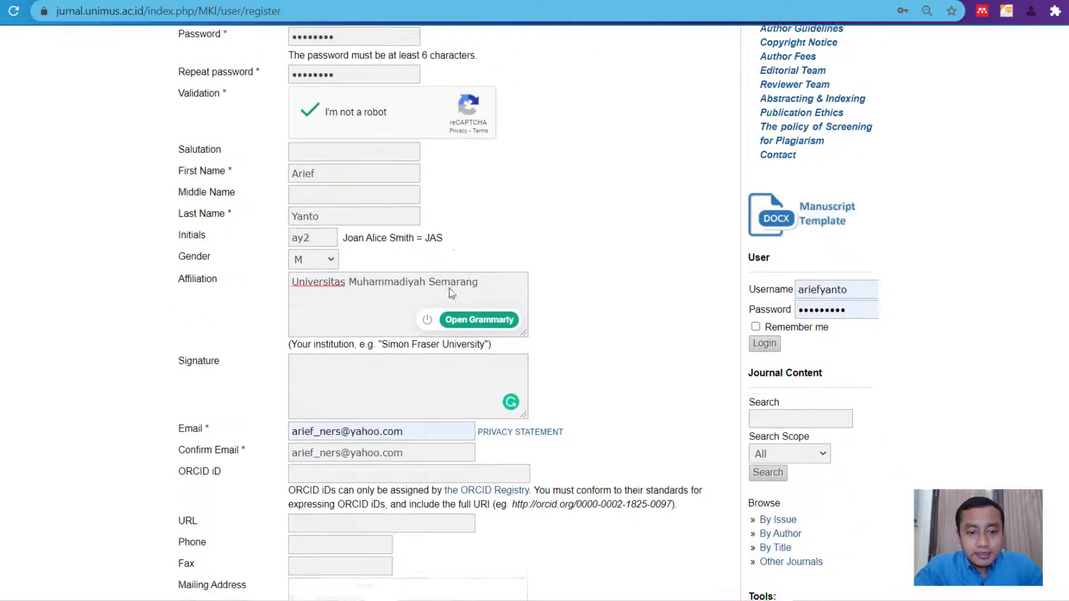
scroll(349, 334, "down", 7)
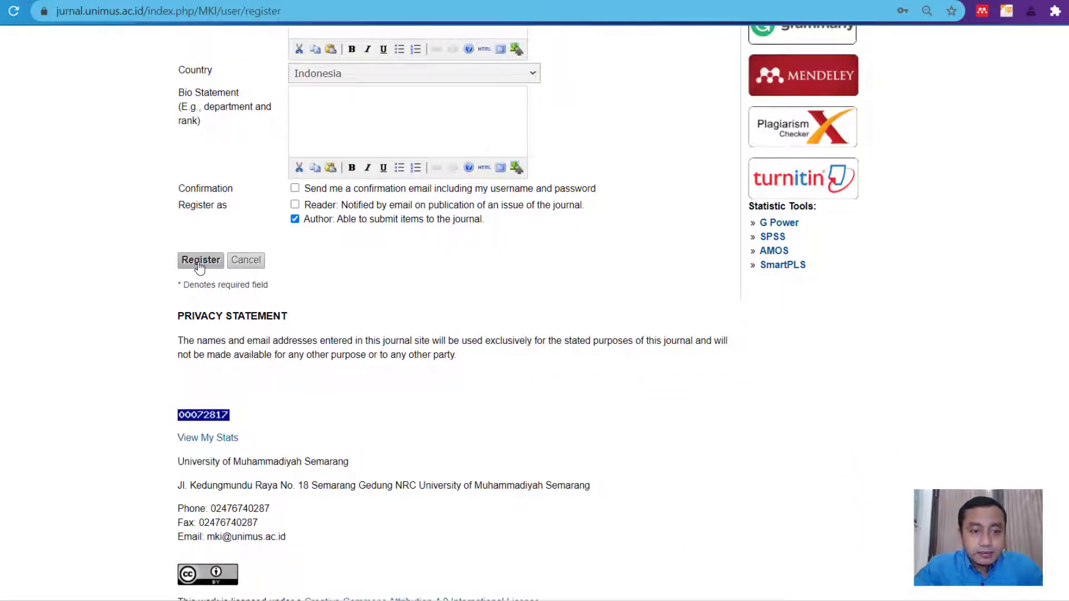
left_click(199, 262)
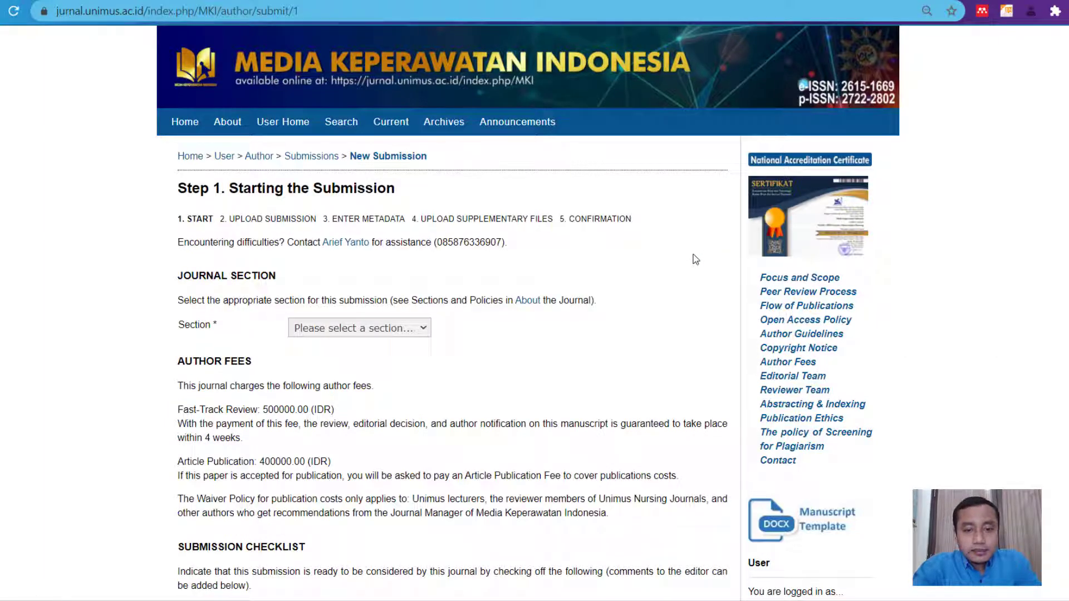
scroll(694, 251, "down", 1)
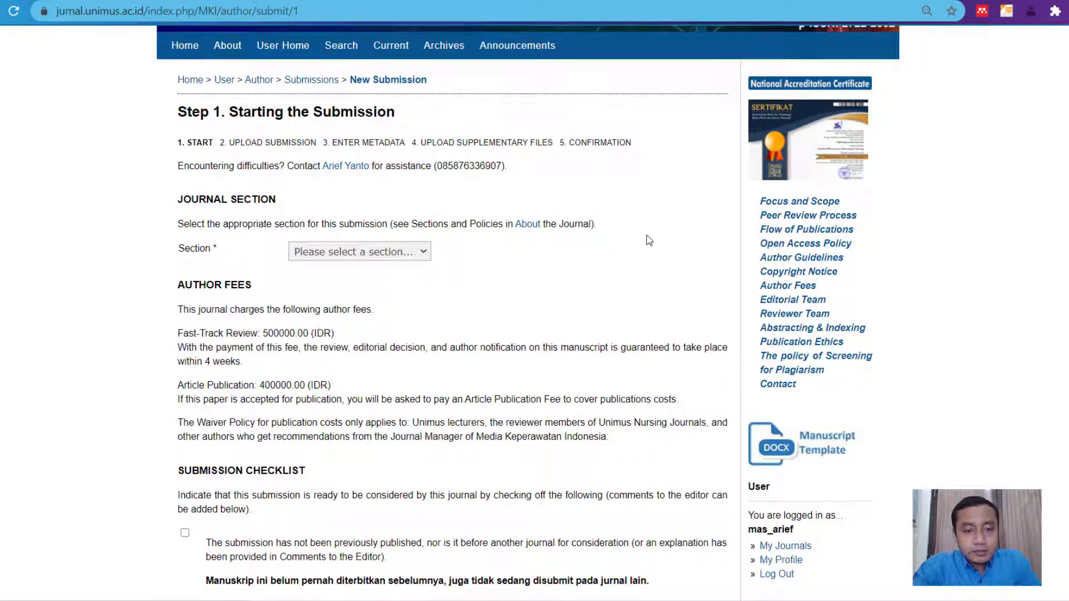
scroll(646, 235, "up", 1)
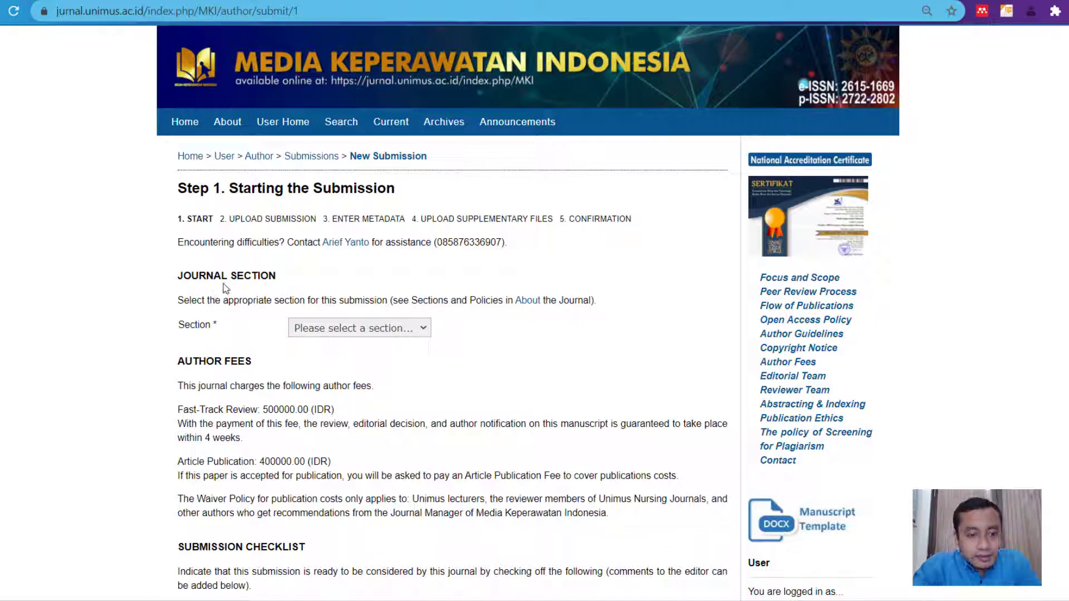
- Choose Research Articles from the Section dropdown
left_click(425, 330)
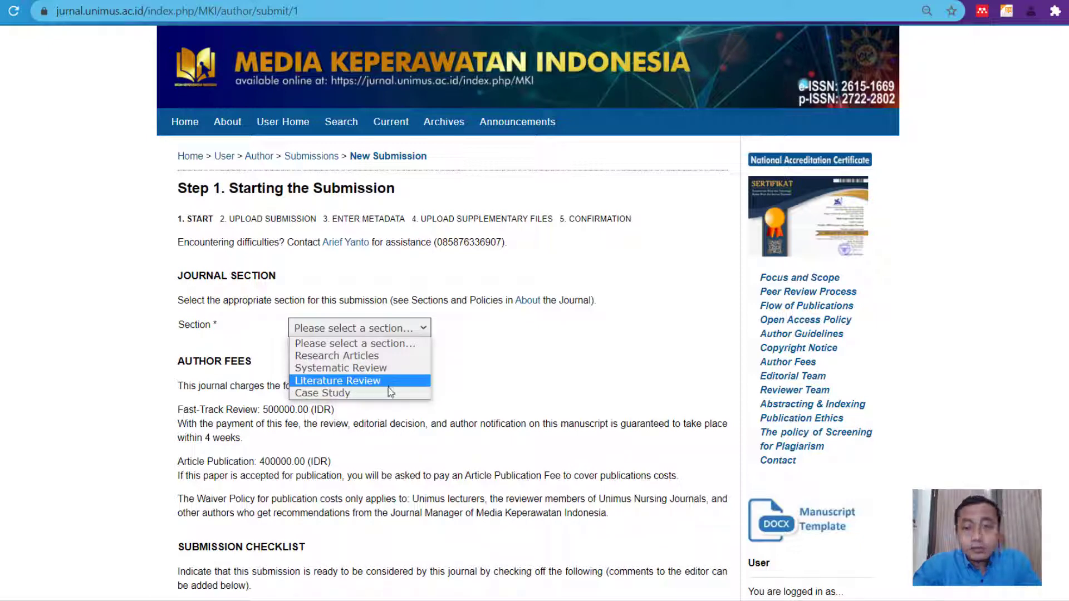
left_click(386, 357)
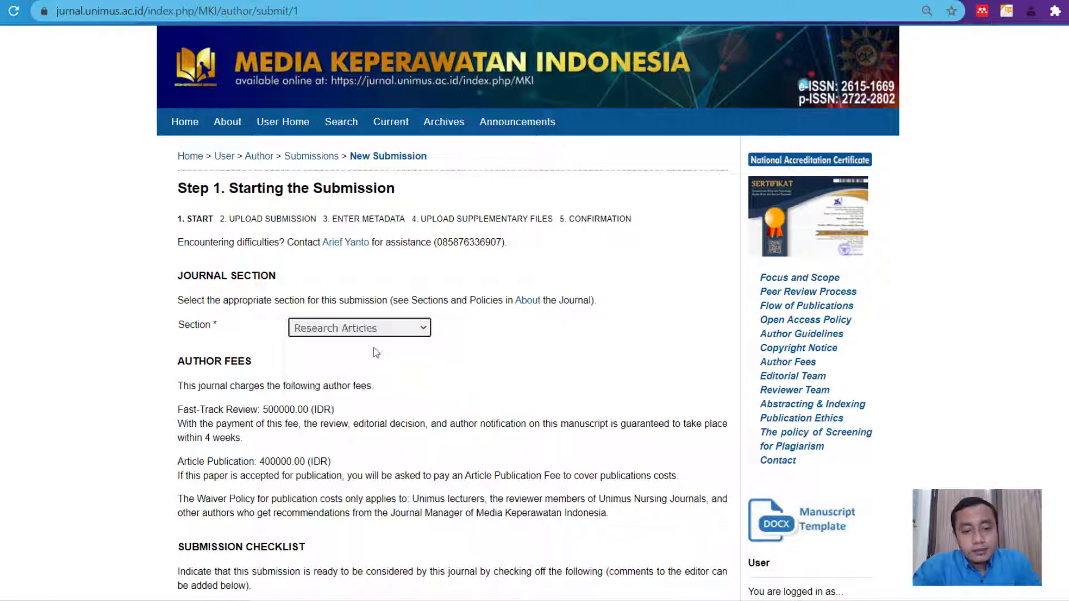
left_click(526, 349)
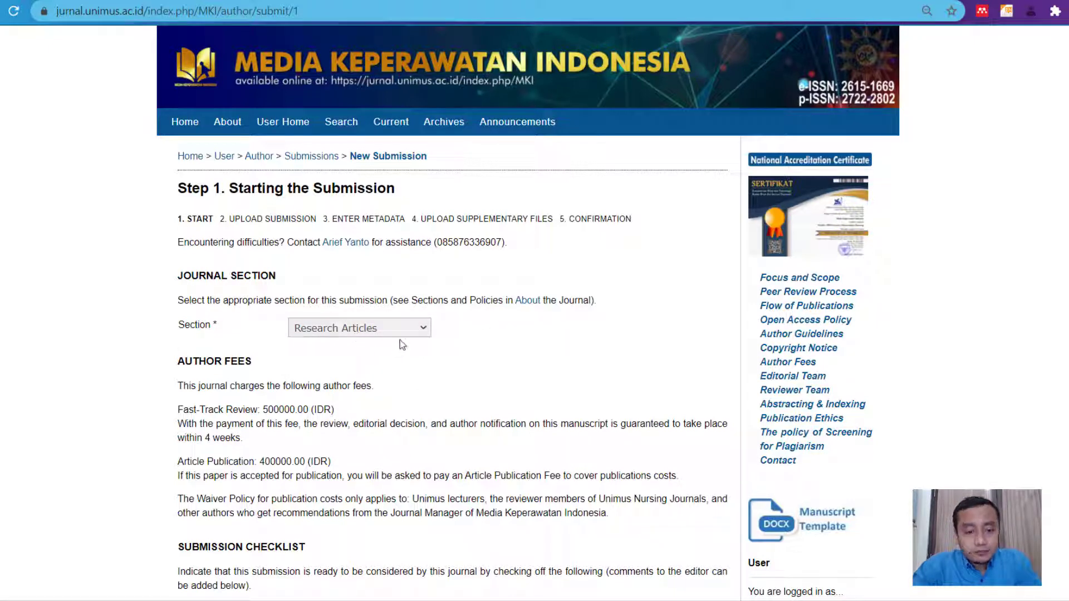
- Tick the checklist item confirming the manuscript has not been published elsewhere
scroll(400, 342, "down", 3)
scroll(525, 309, "down", 1)
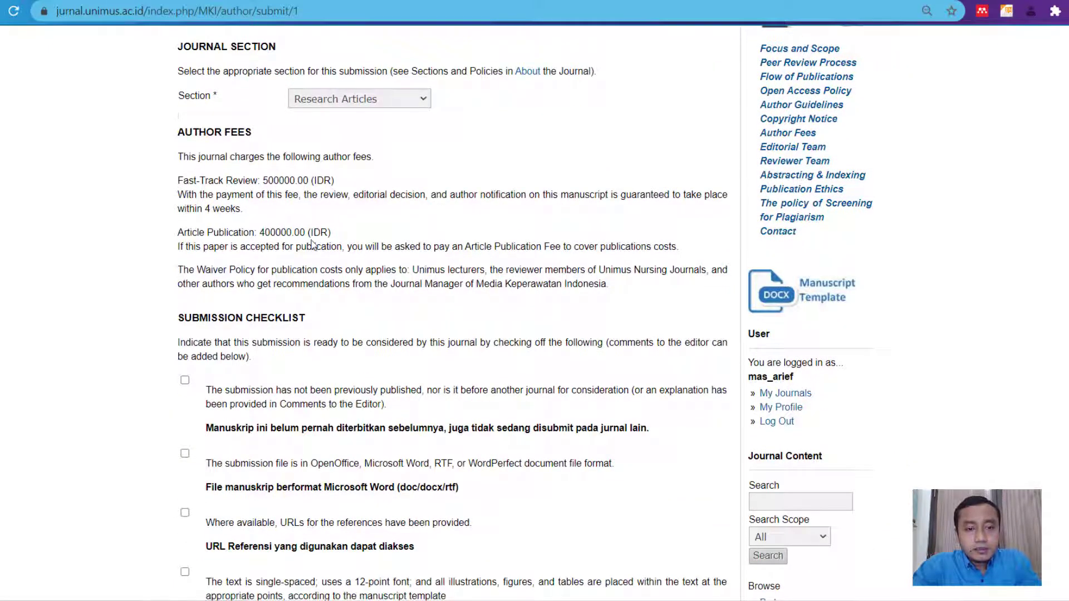
scroll(404, 267, "down", 3)
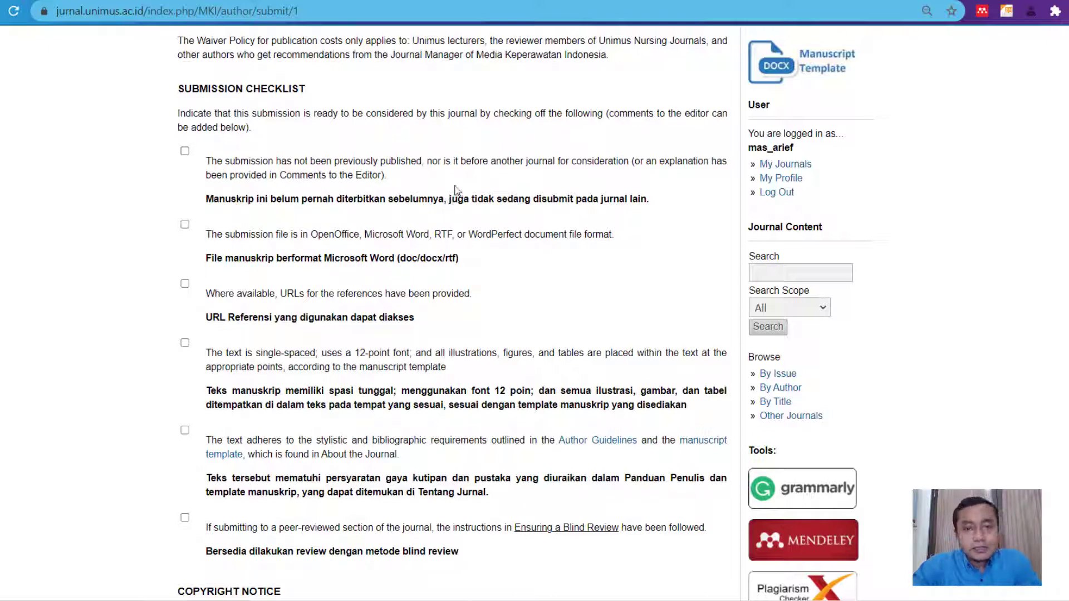
left_click(185, 151)
- Tick the remaining checklist items: accepted file format, single-spaced 12-point text, and blind review instructions
scroll(316, 246, "down", 1)
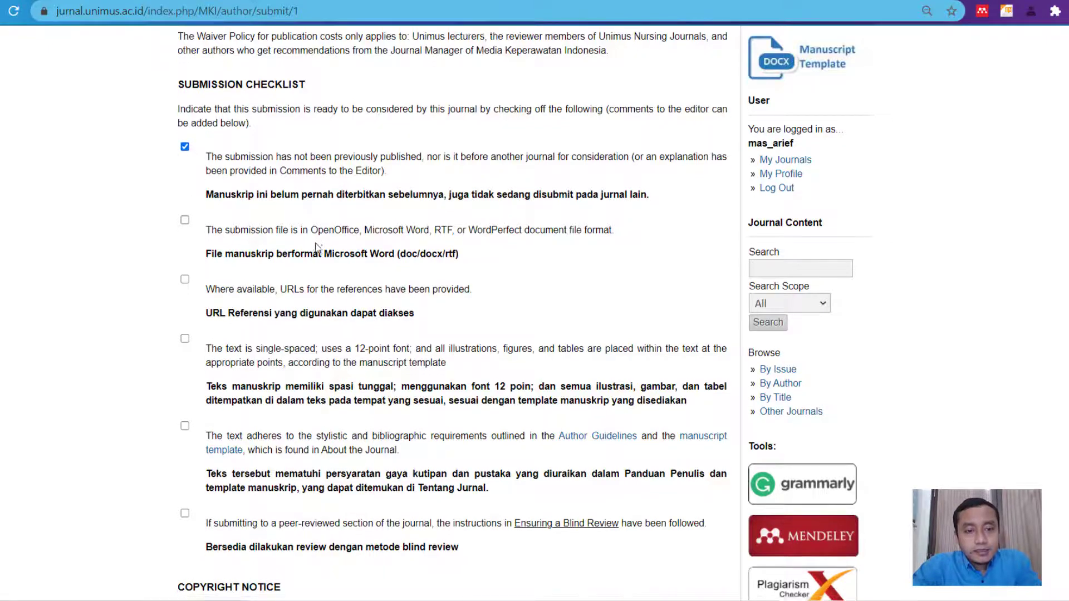
scroll(315, 246, "down", 1)
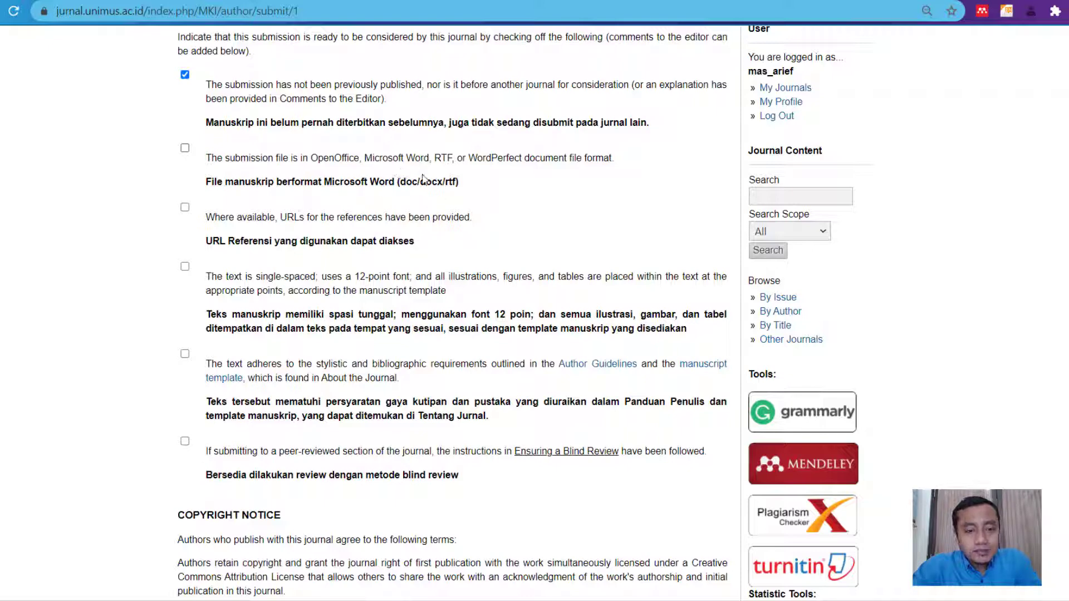
left_click(186, 149)
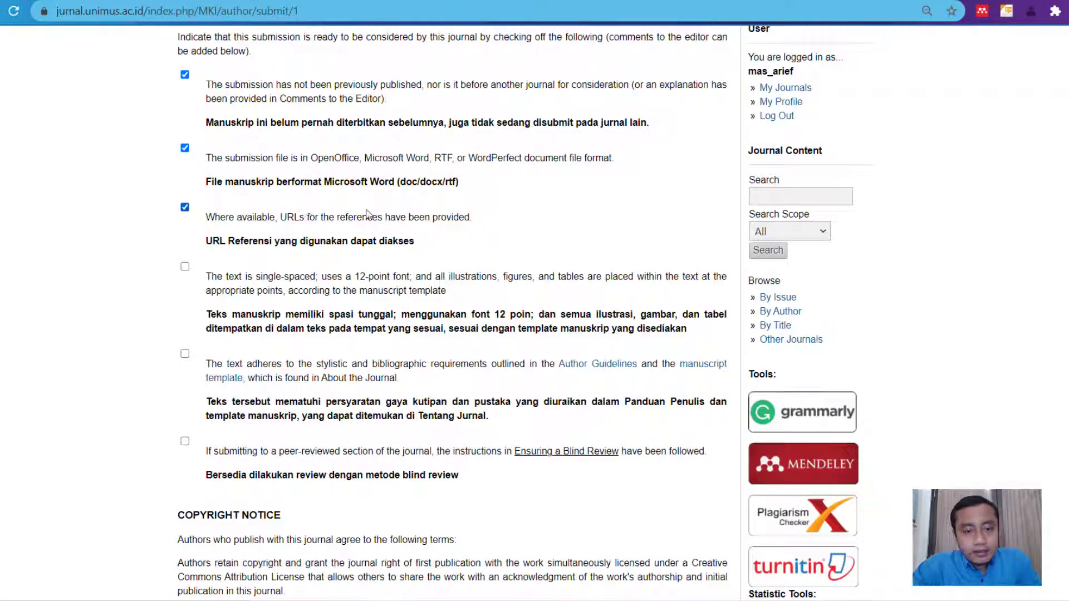
scroll(310, 238, "down", 1)
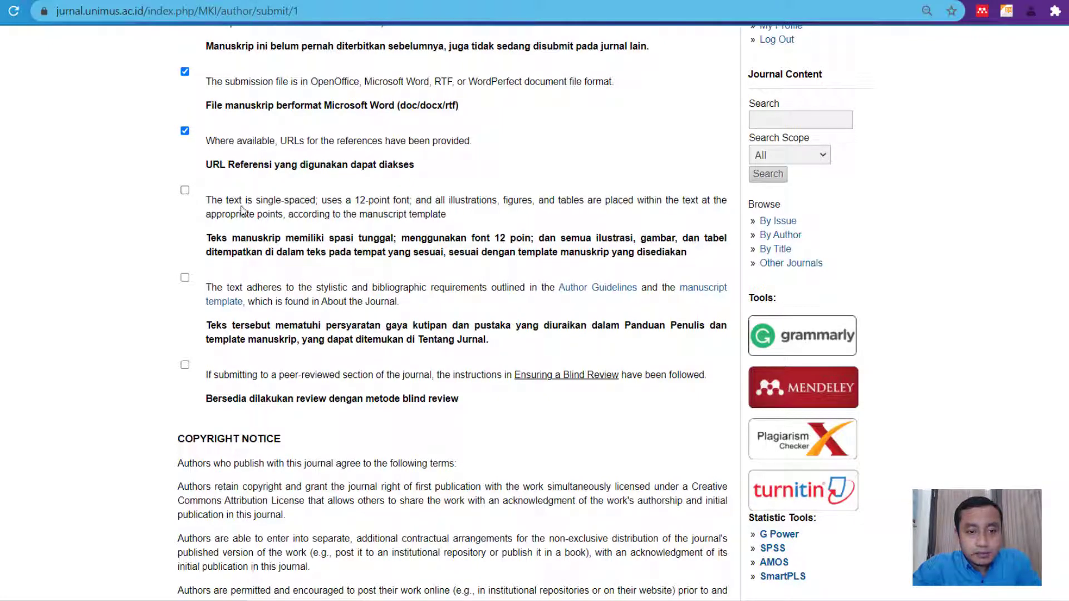
left_click(185, 192)
scroll(351, 304, "down", 1)
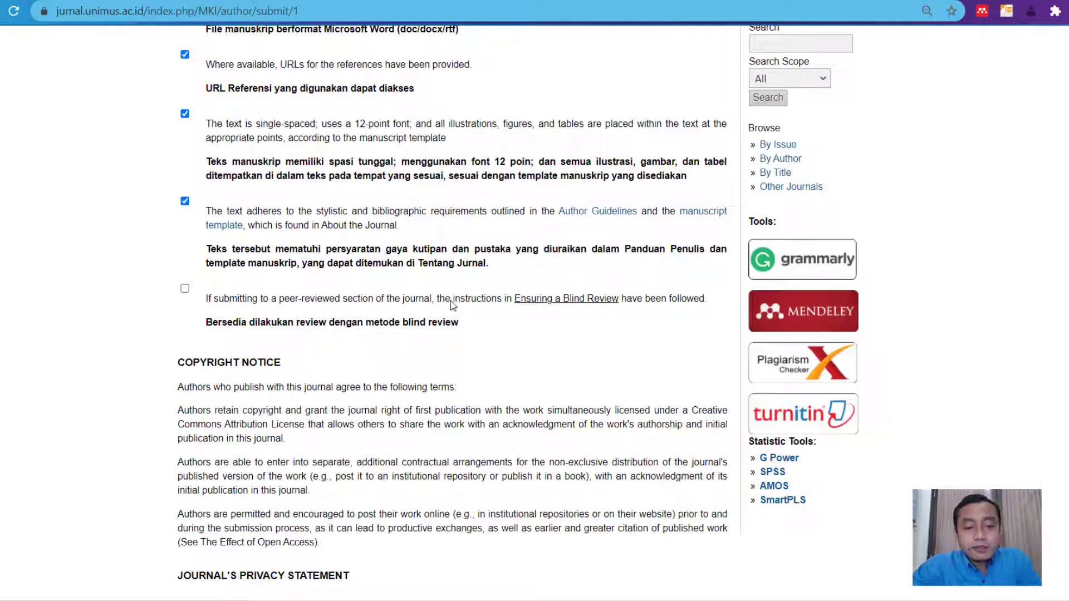
left_click(185, 289)
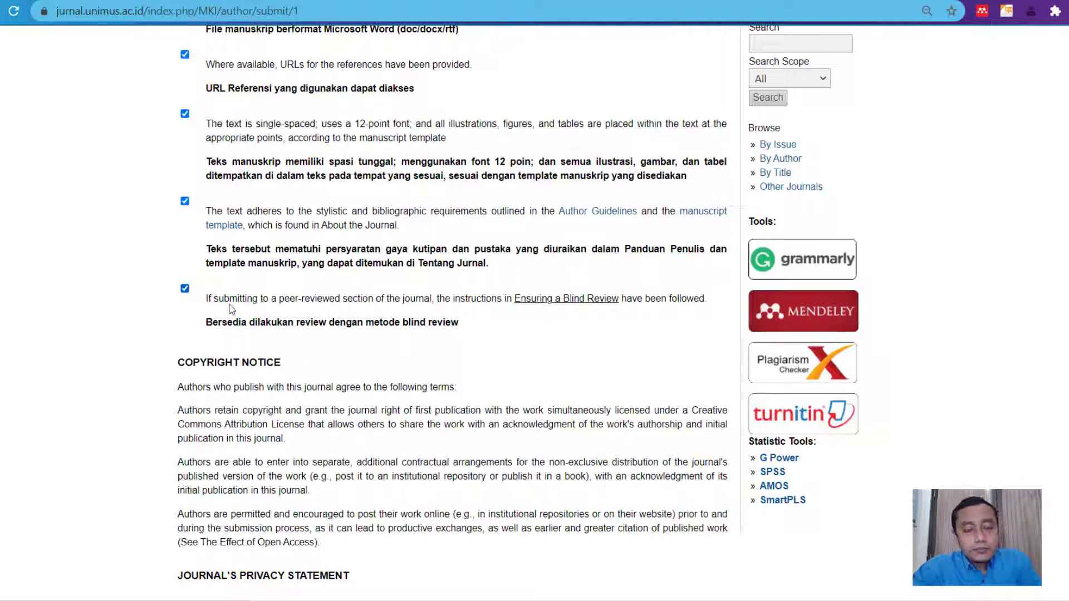
scroll(343, 346, "down", 1)
scroll(343, 347, "down", 1)
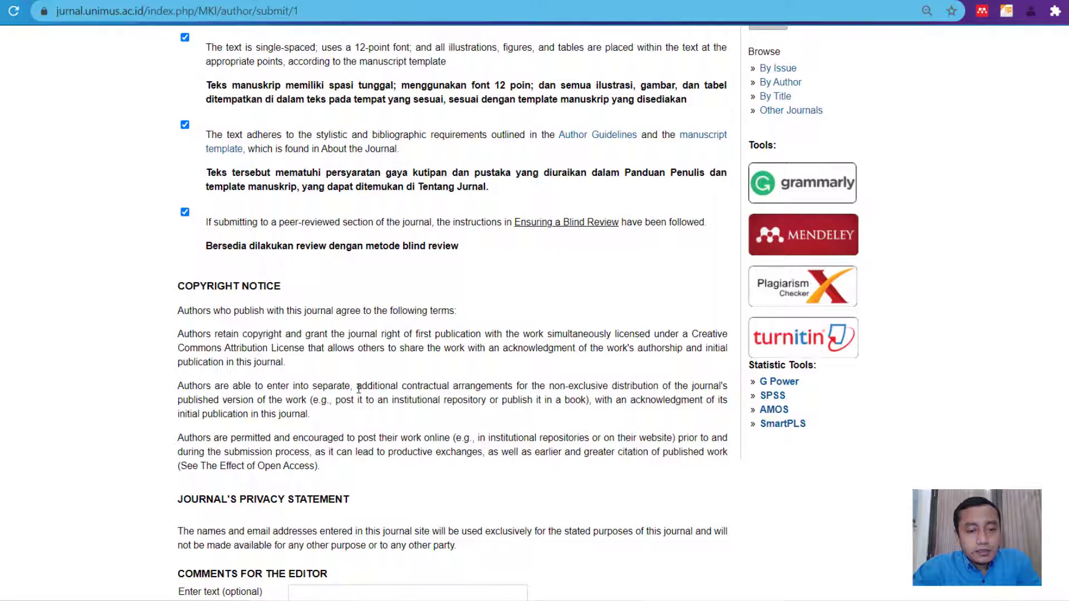
scroll(359, 388, "down", 1)
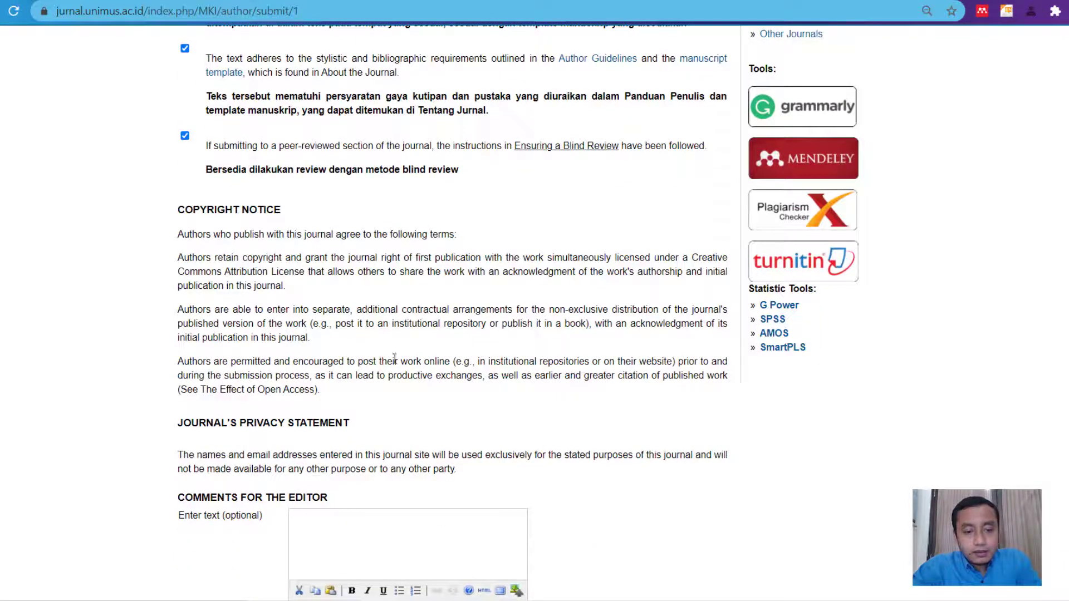
scroll(406, 358, "down", 1)
scroll(580, 329, "down", 1)
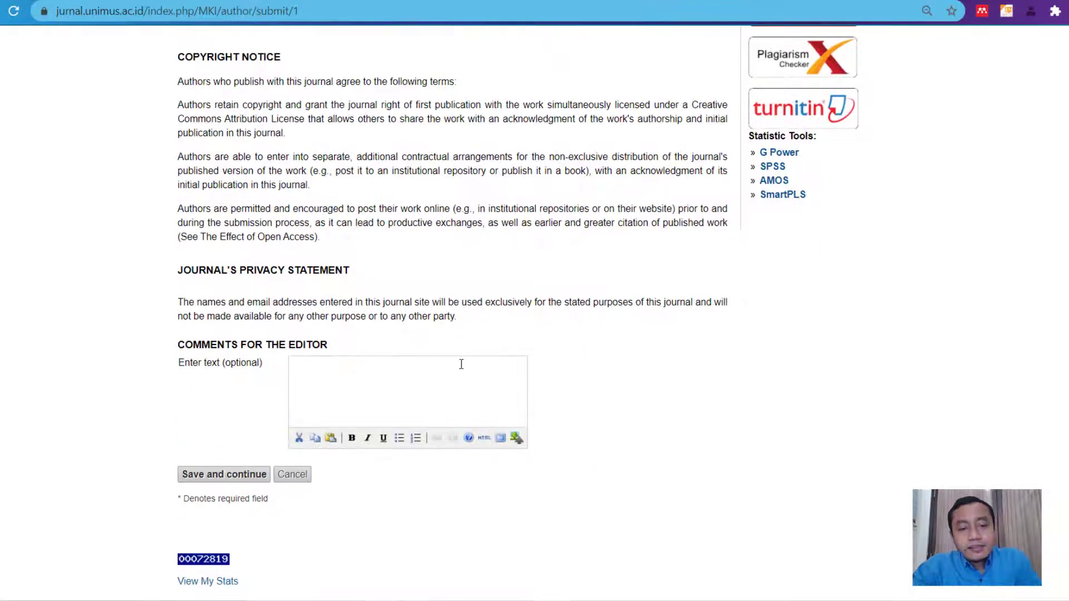
- Leave the Comments for the Editor empty and save Step 1 to reach the upload page
left_click(380, 383)
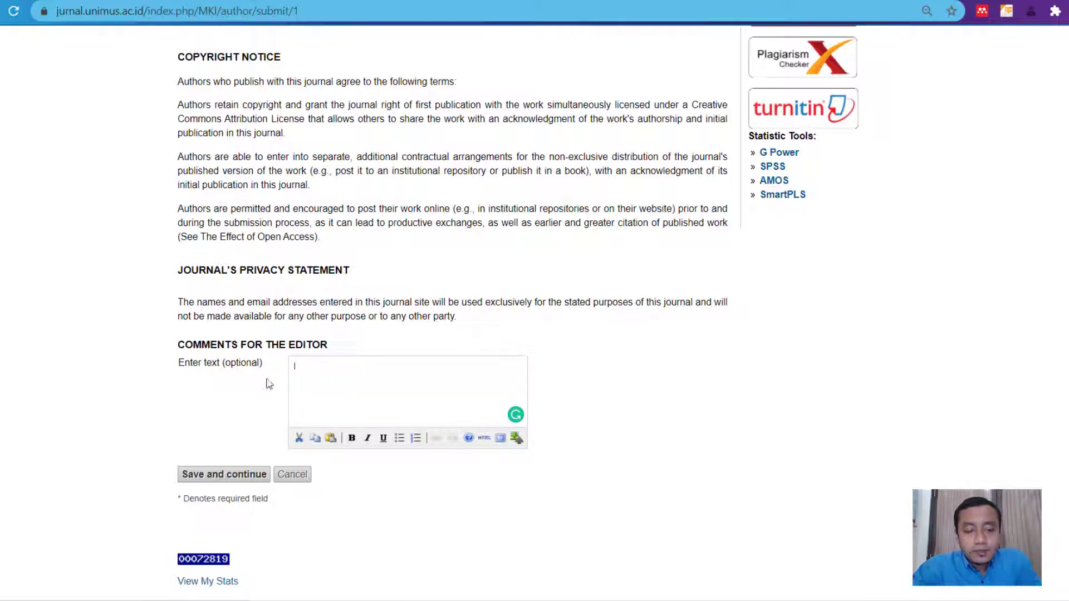
left_click(218, 477)
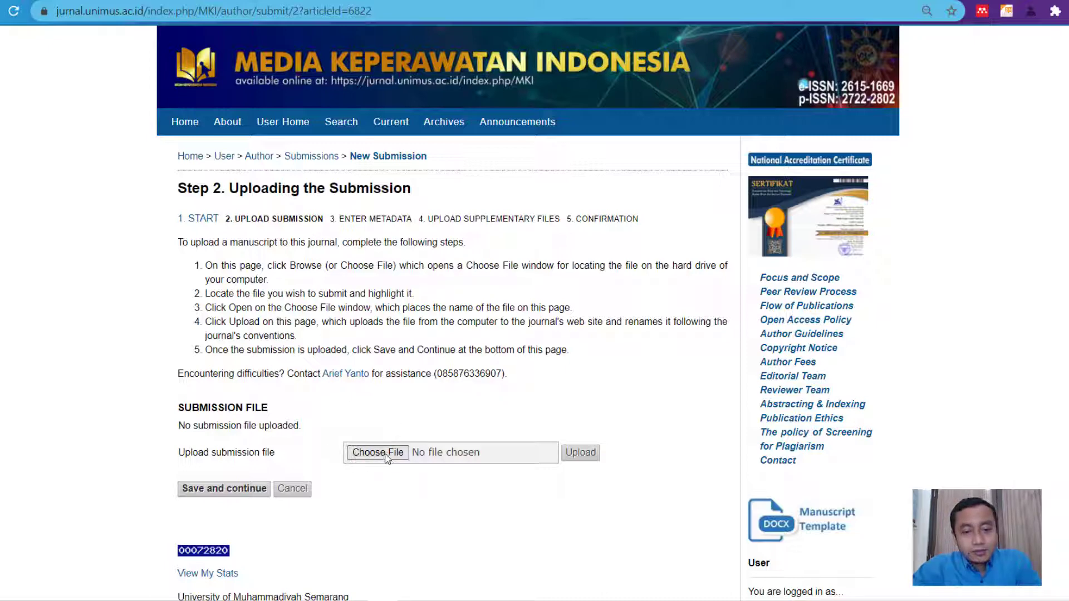
left_click(393, 455)
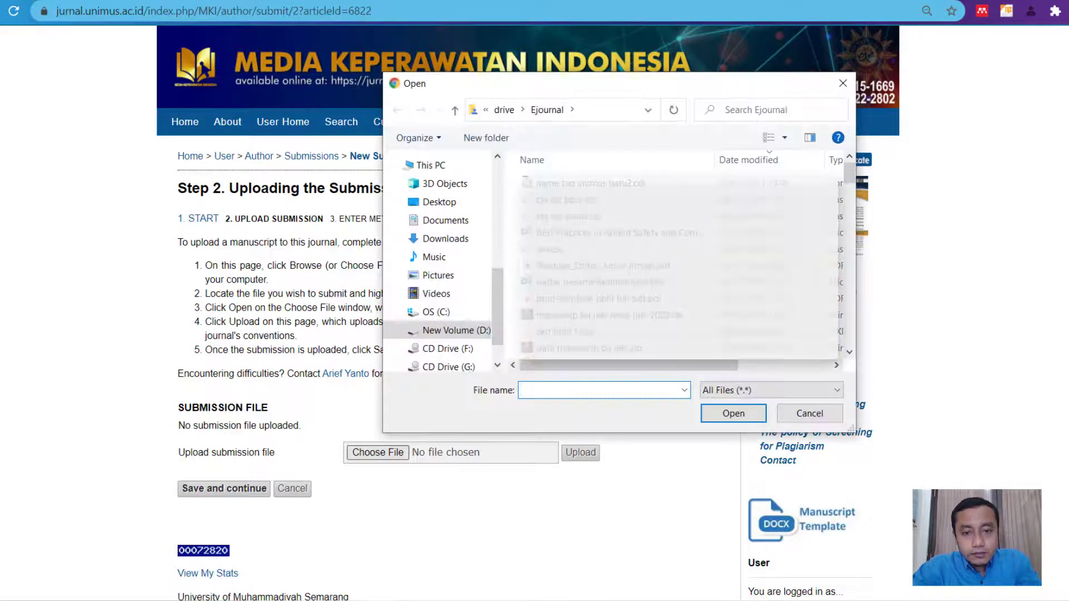
left_click(446, 238)
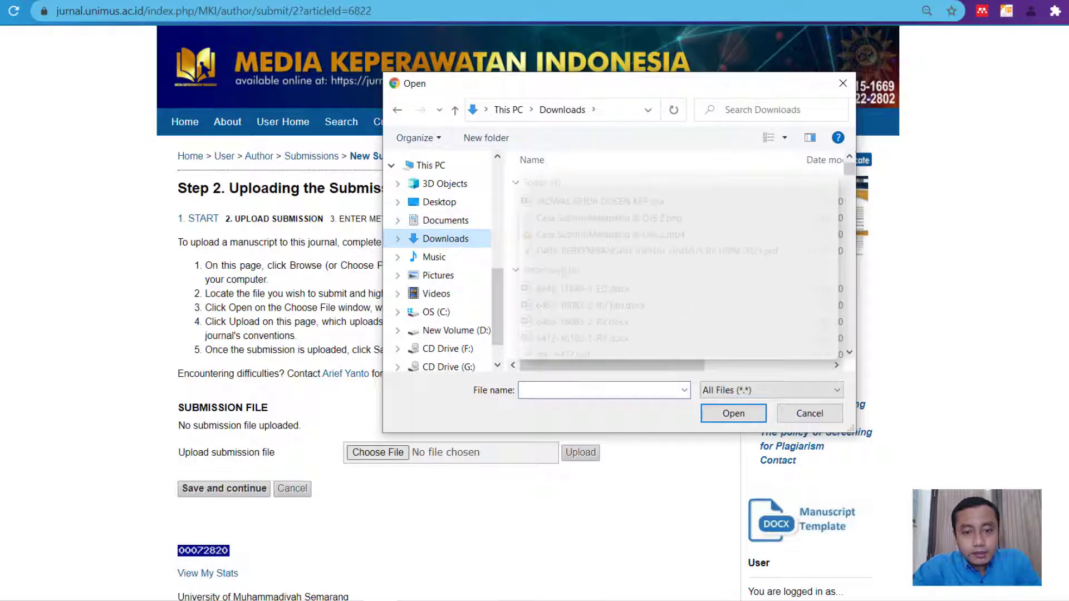
double_click(582, 289)
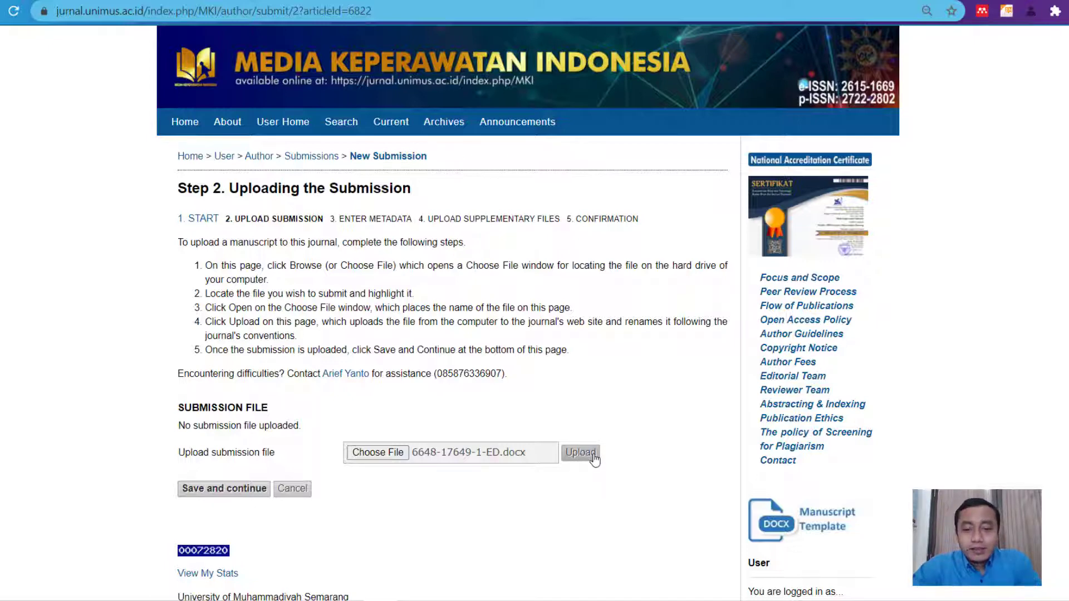
left_click(582, 457)
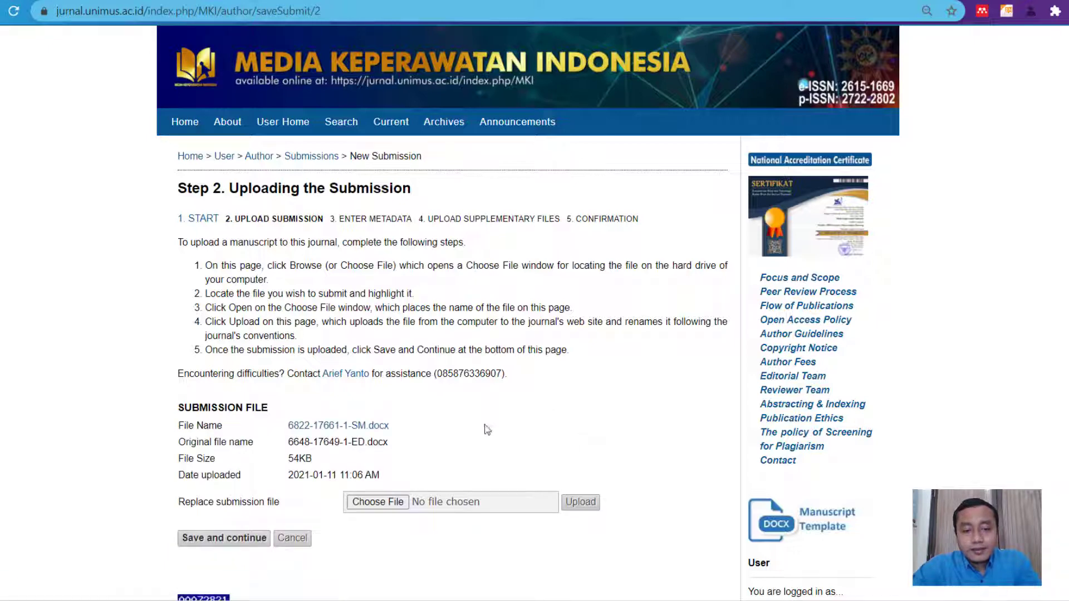
scroll(490, 426, "down", 1)
triple_click(294, 349)
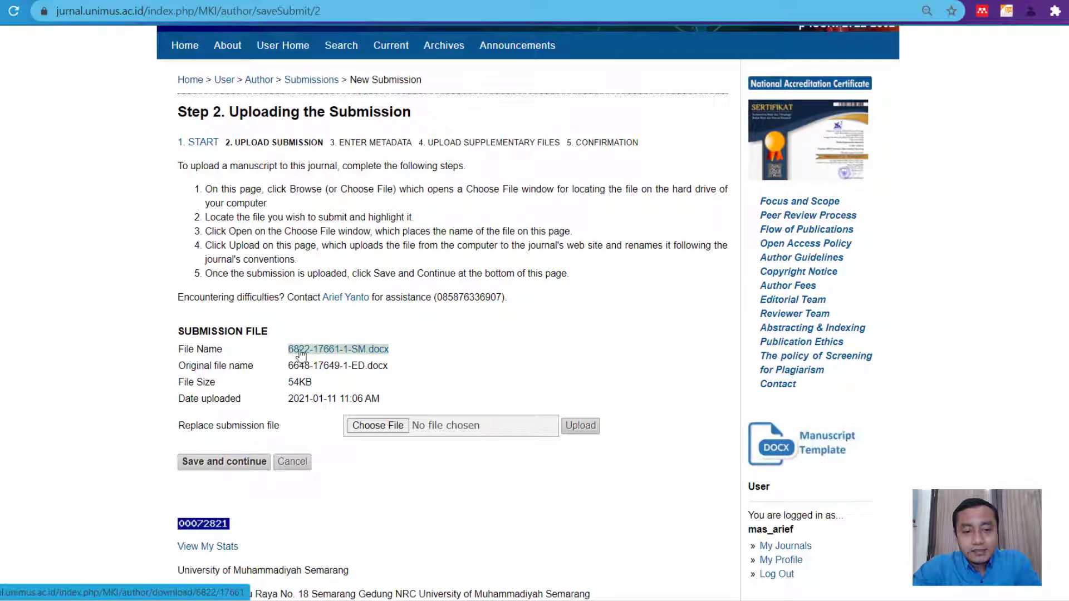
left_click(328, 361)
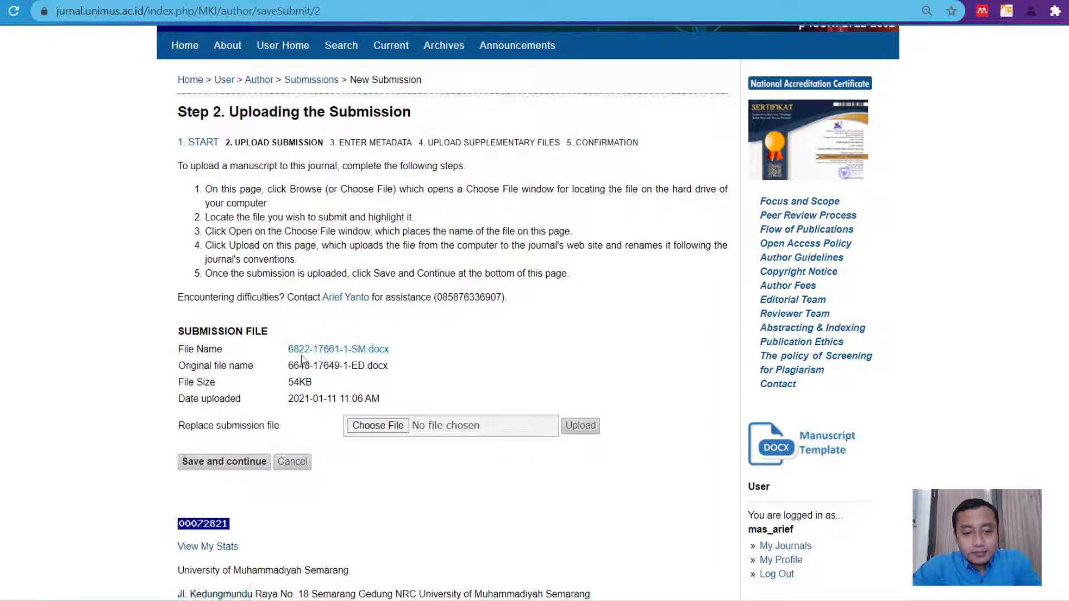
triple_click(294, 348)
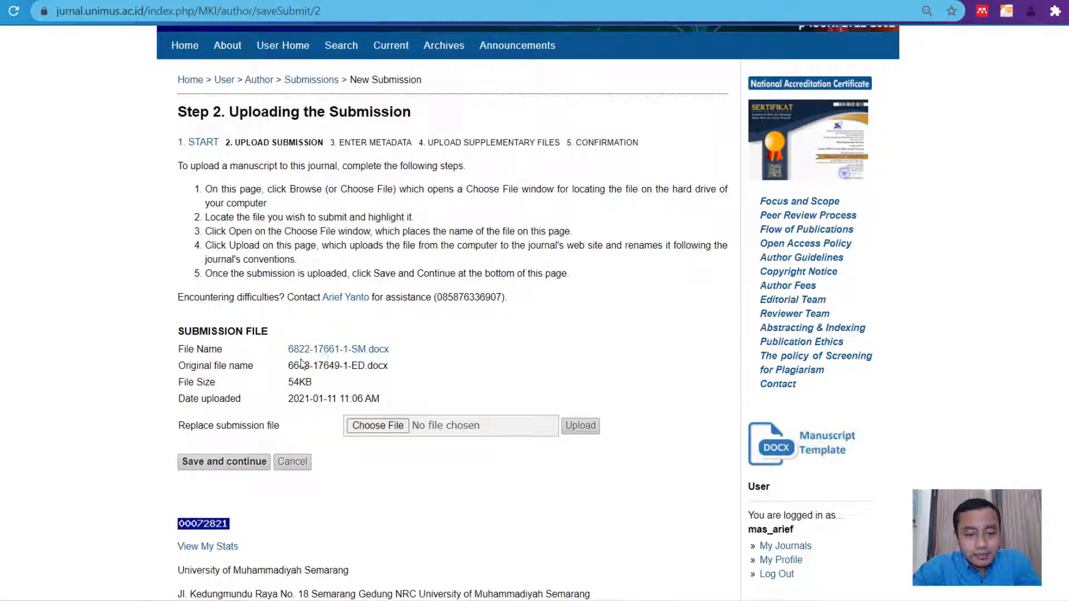
left_click(287, 366)
triple_click(306, 349)
triple_click(306, 349)
left_click(318, 374)
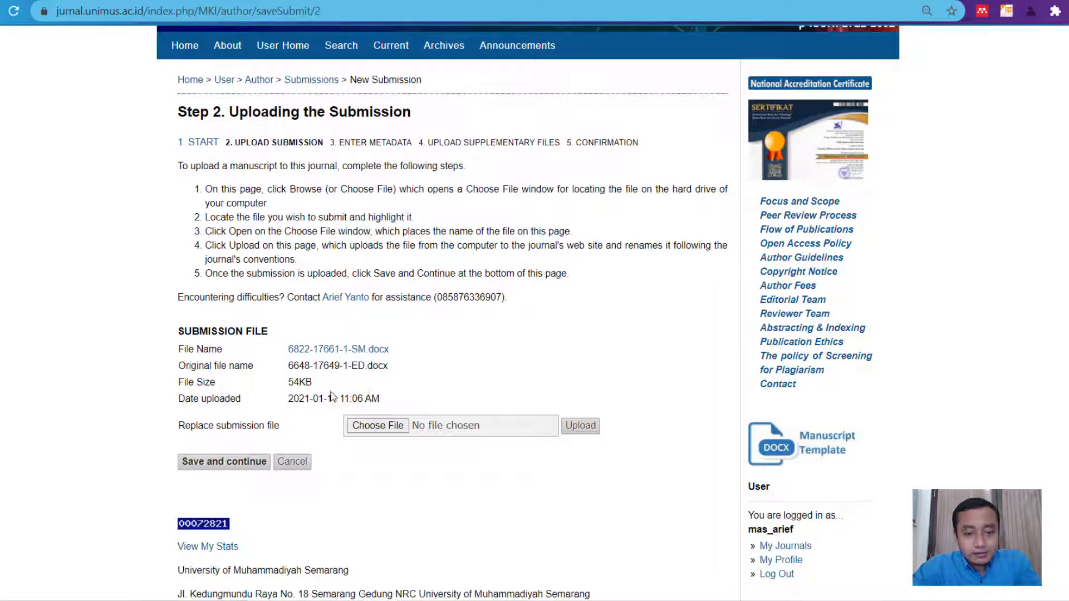
triple_click(306, 349)
left_click(309, 367)
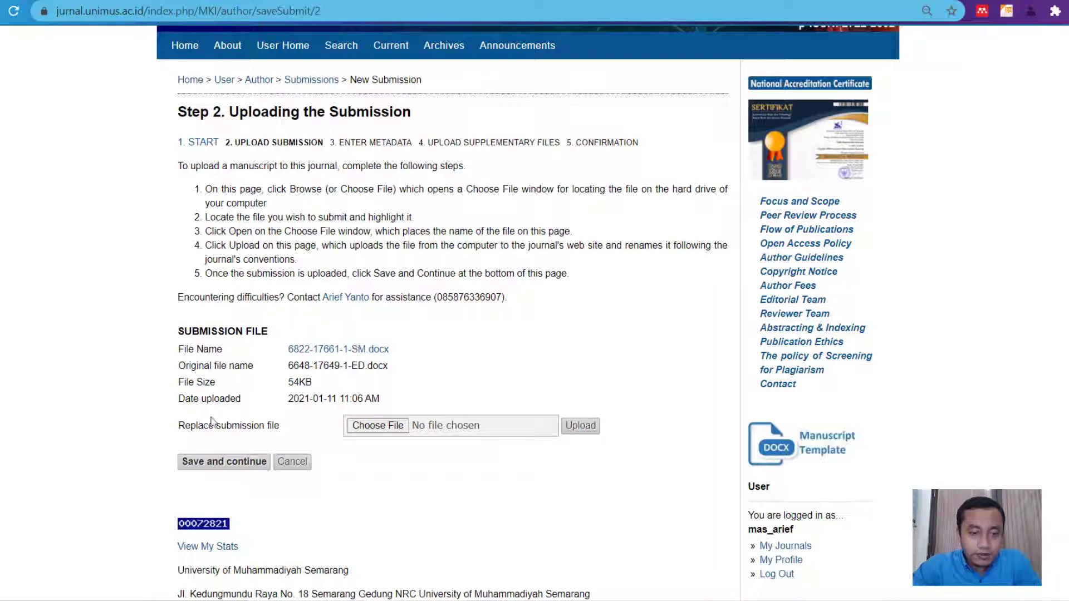
left_click(227, 466)
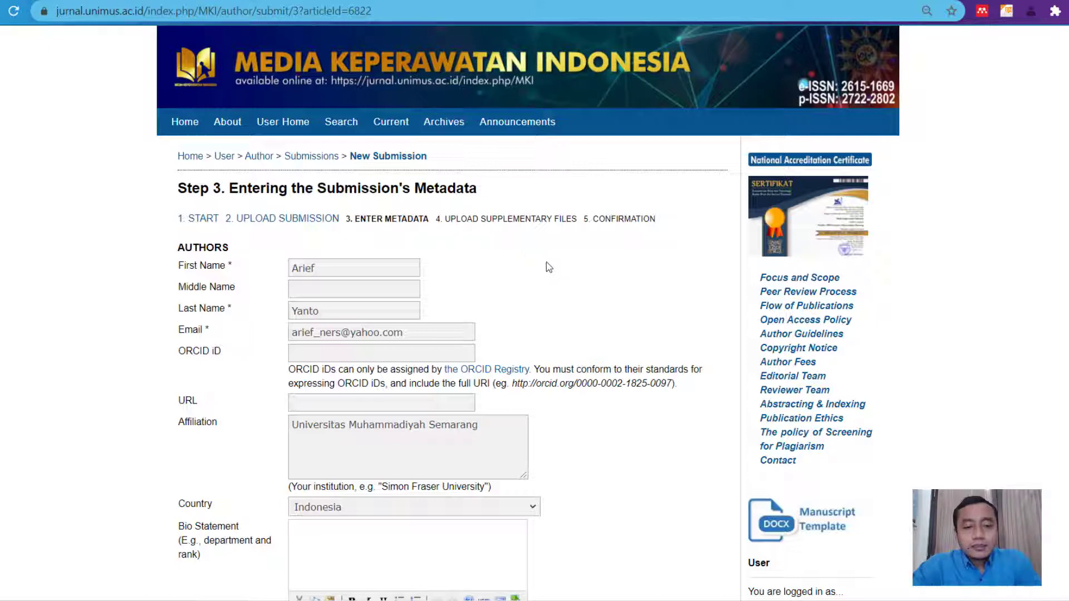
- Scroll through the first author's details: affiliation Universitas Muhammadiyah Semarang and country Indonesia
scroll(552, 261, "down", 1)
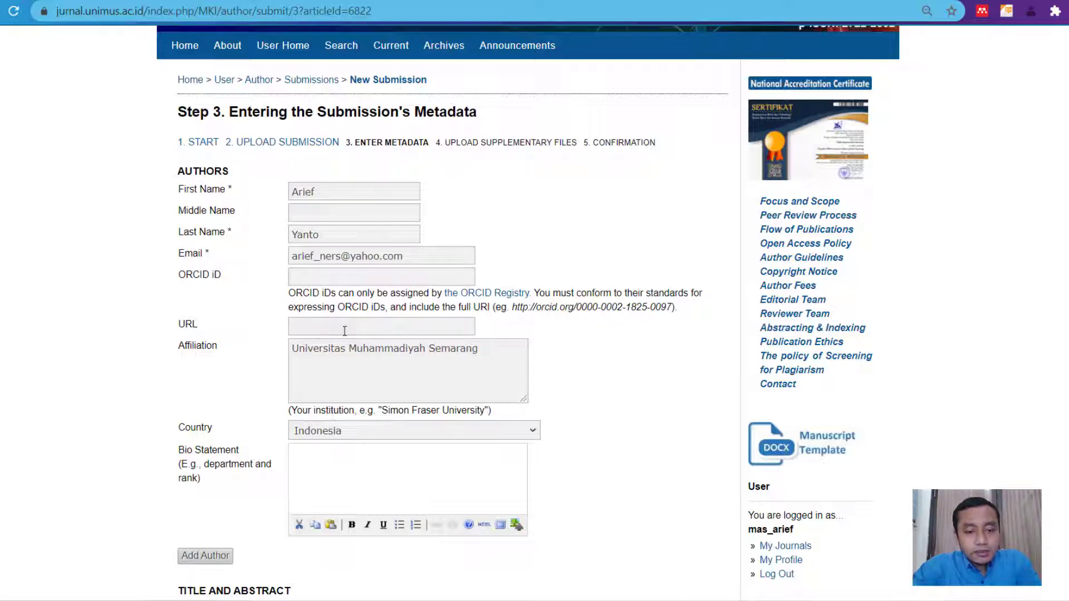
scroll(350, 341, "down", 3)
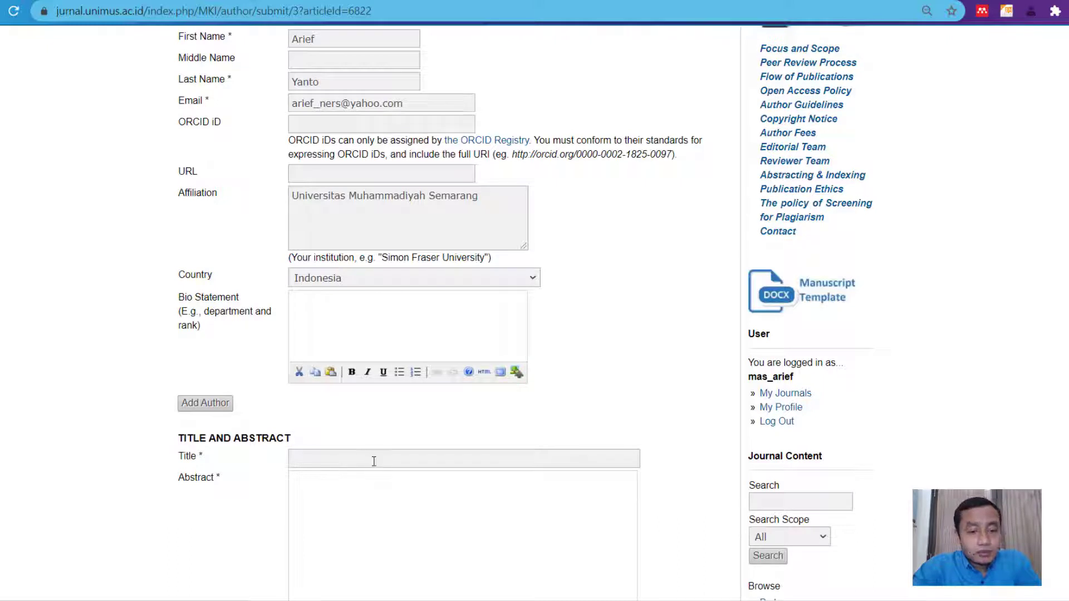
scroll(373, 412, "up", 2)
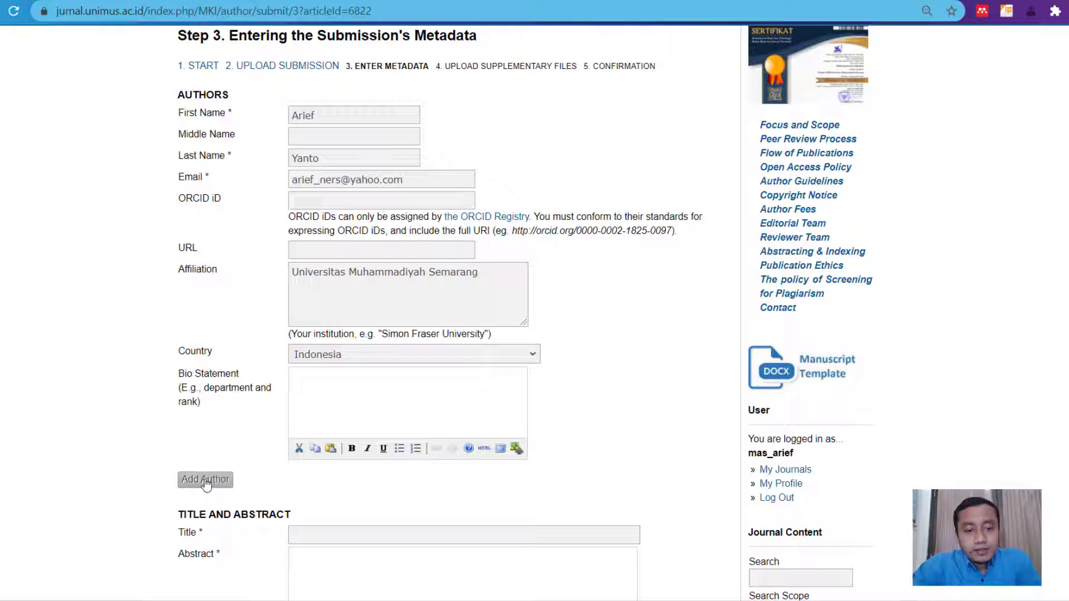
- Add a second author form and enter their first name with a capital initial
left_click(205, 481)
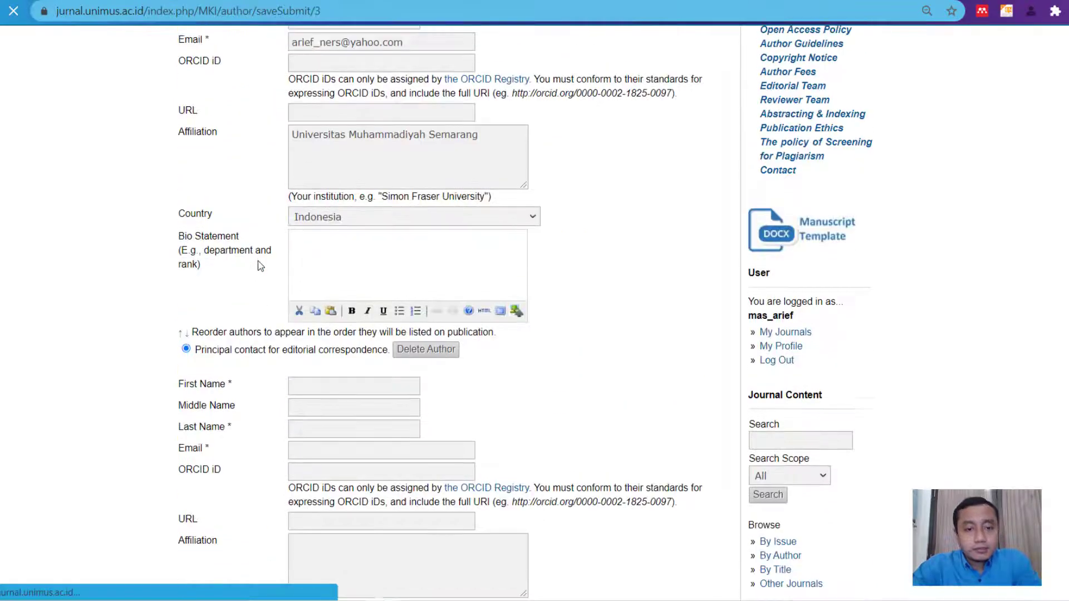
scroll(253, 251, "up", 3)
scroll(267, 233, "down", 1)
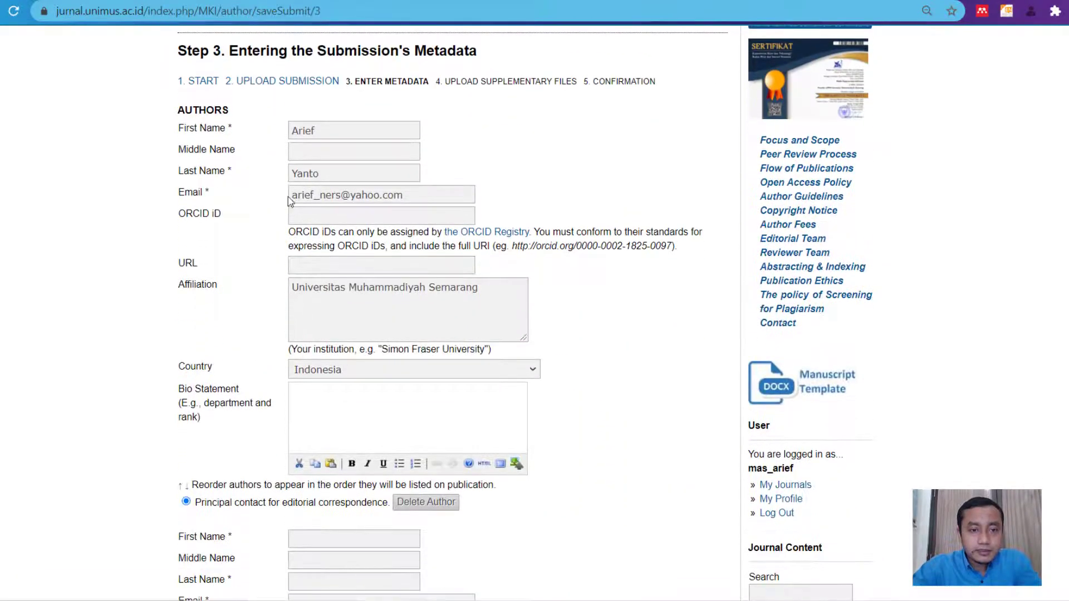
scroll(345, 375, "down", 2)
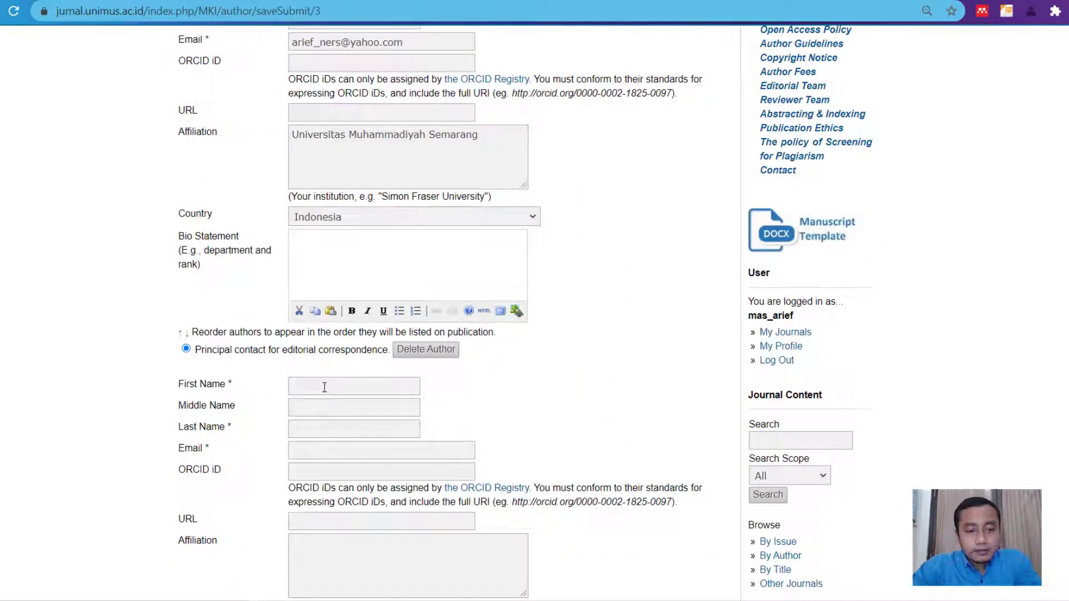
left_click(324, 387)
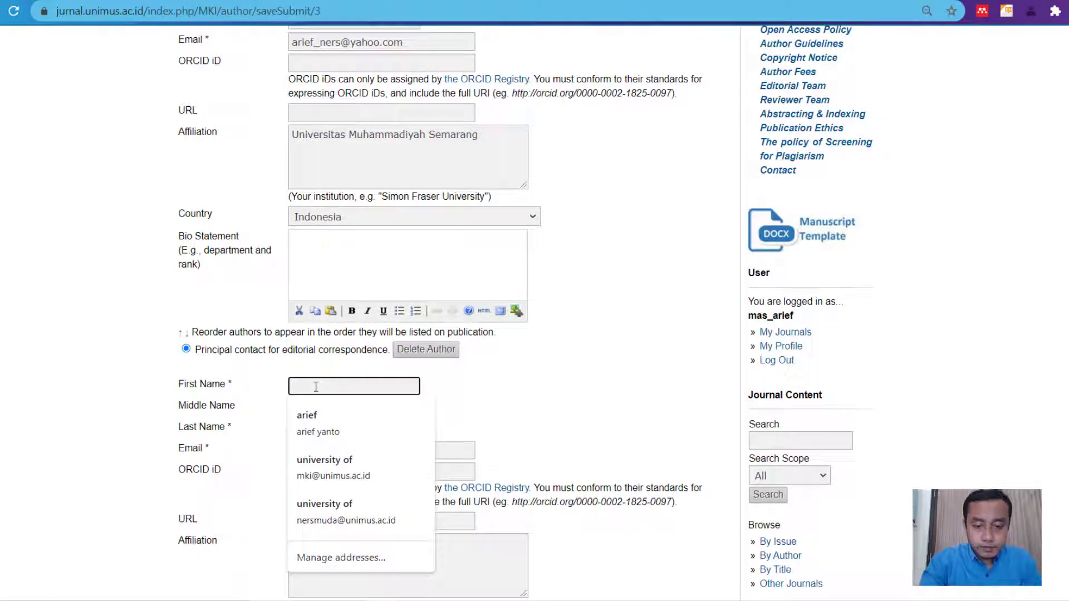
type("mar")
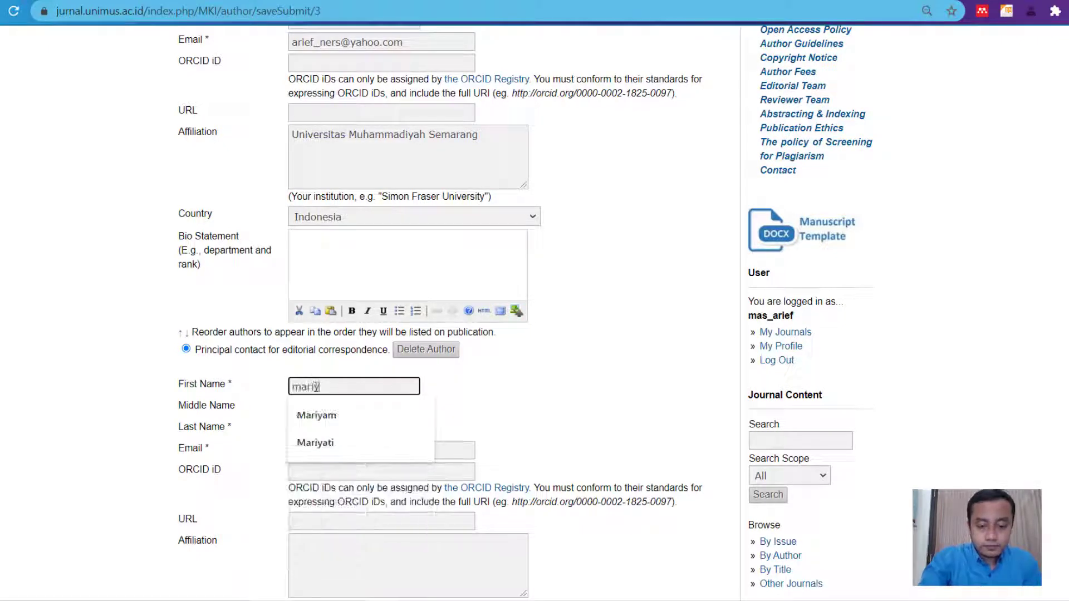
type("i")
left_click(340, 415)
left_click(340, 412)
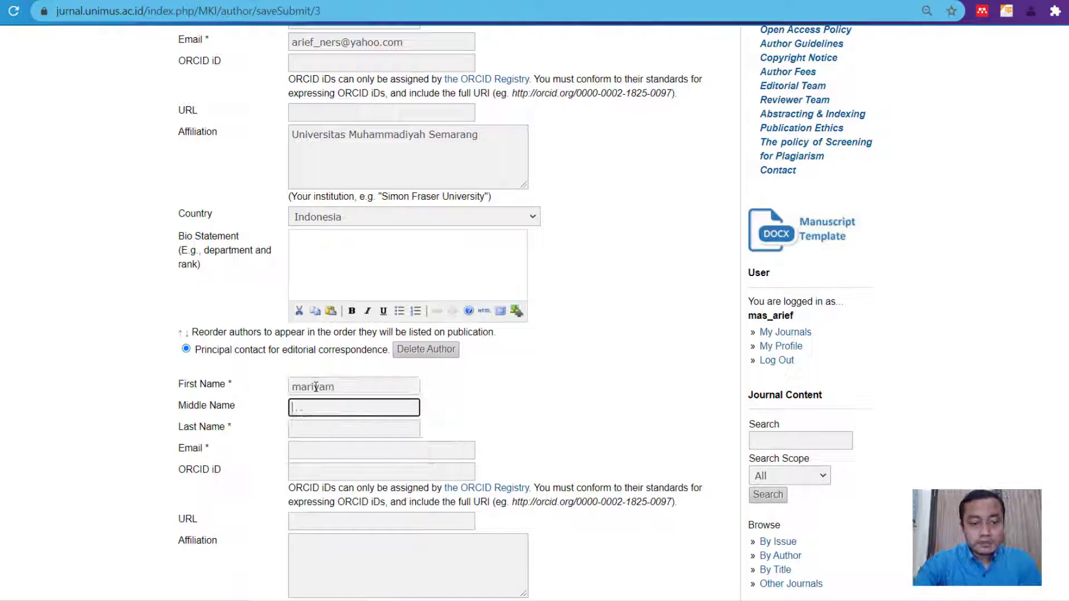
left_click(342, 432)
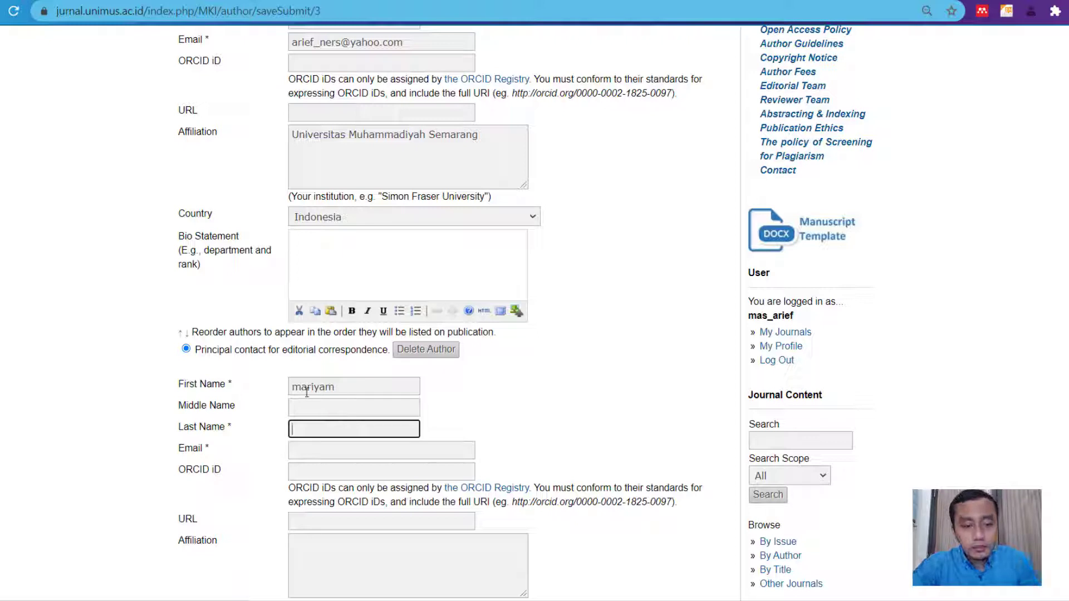
left_click_drag(300, 387, 288, 388)
type("M")
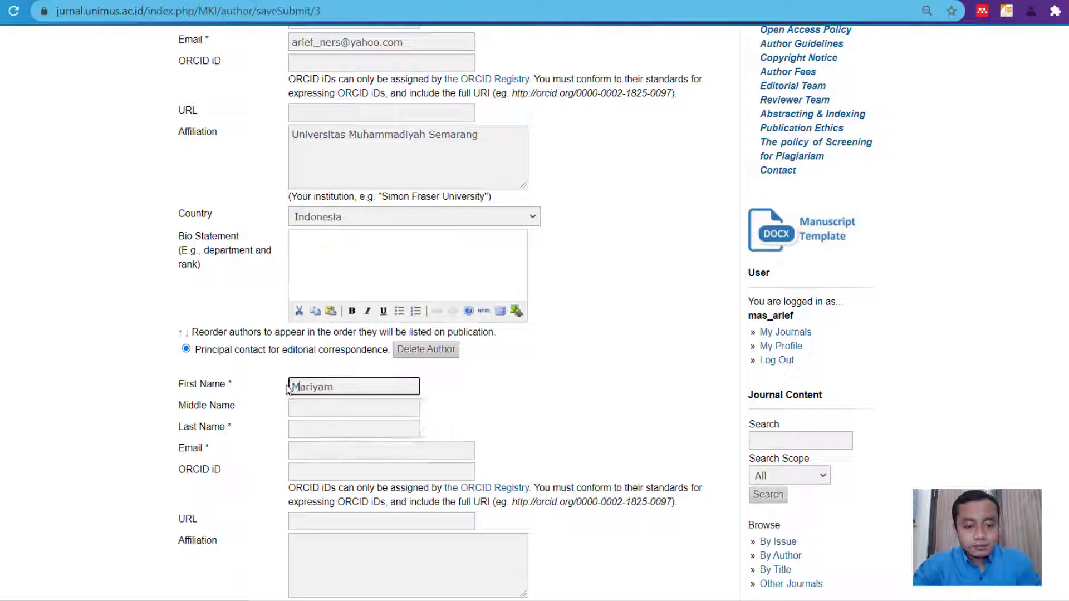
key("Tab")
key("Tab")
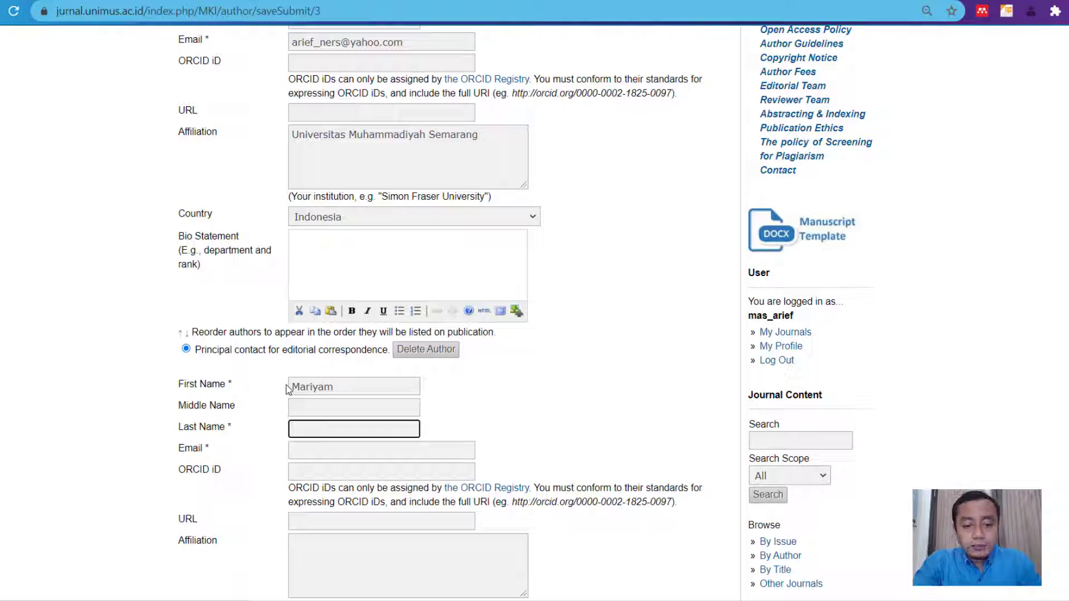
- Fill in the second author's last name and university e-mail address
type("ma")
key("Down")
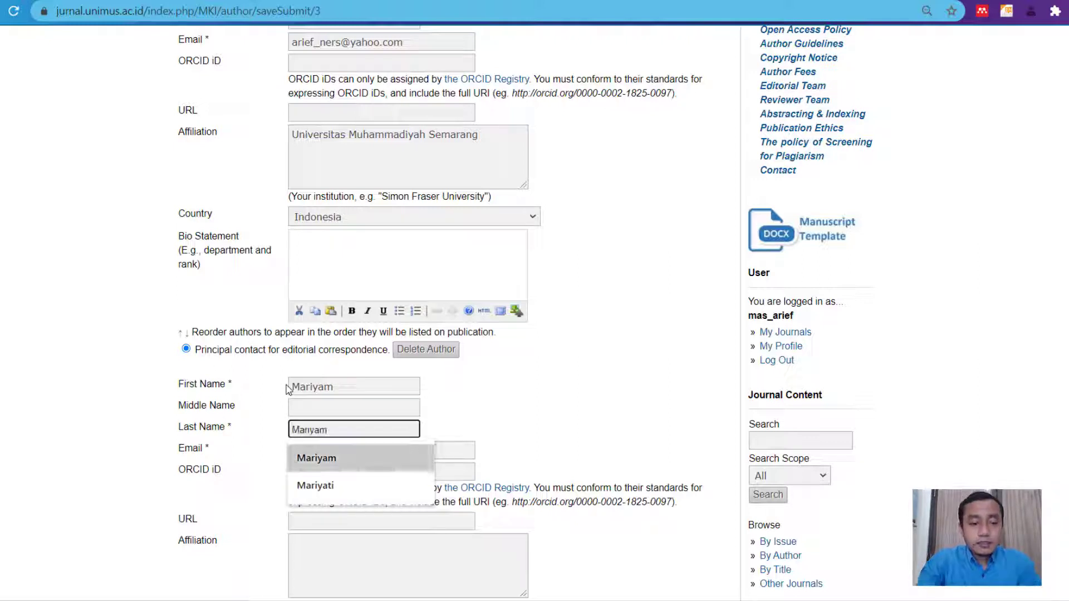
key("Return")
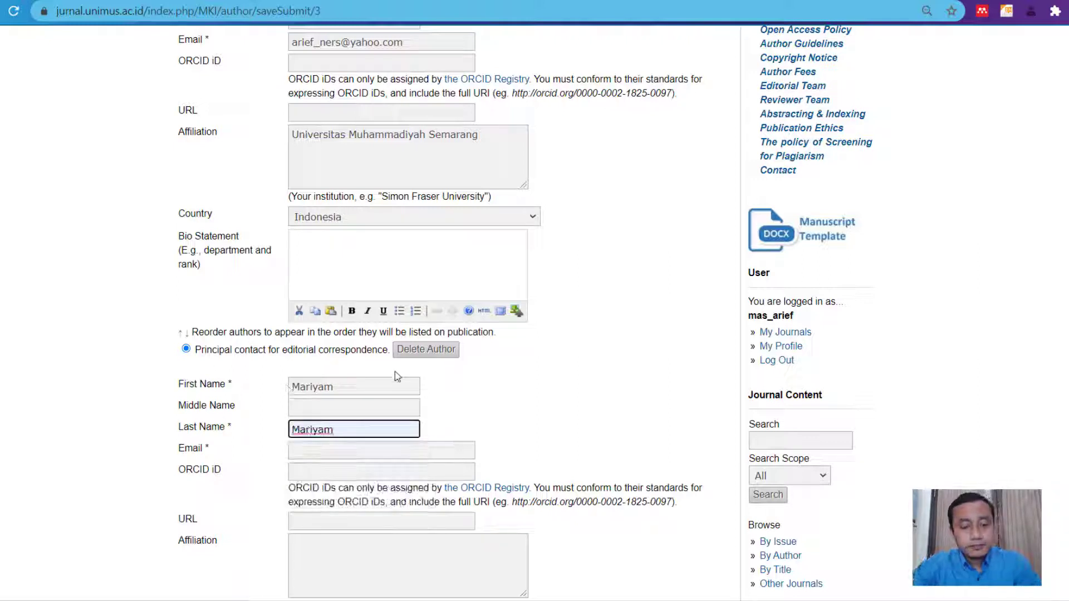
left_click(375, 452)
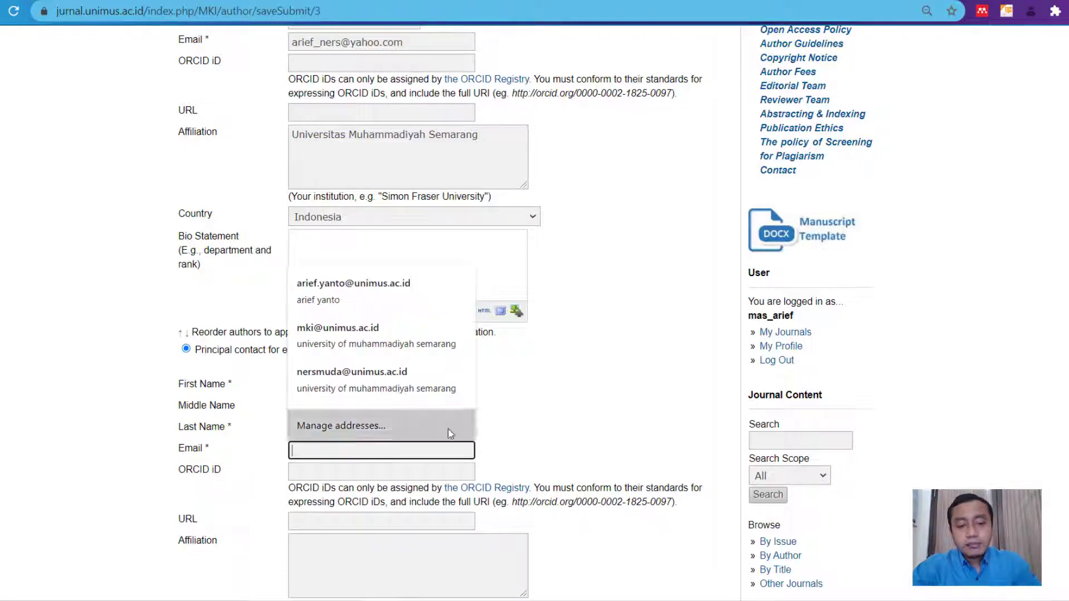
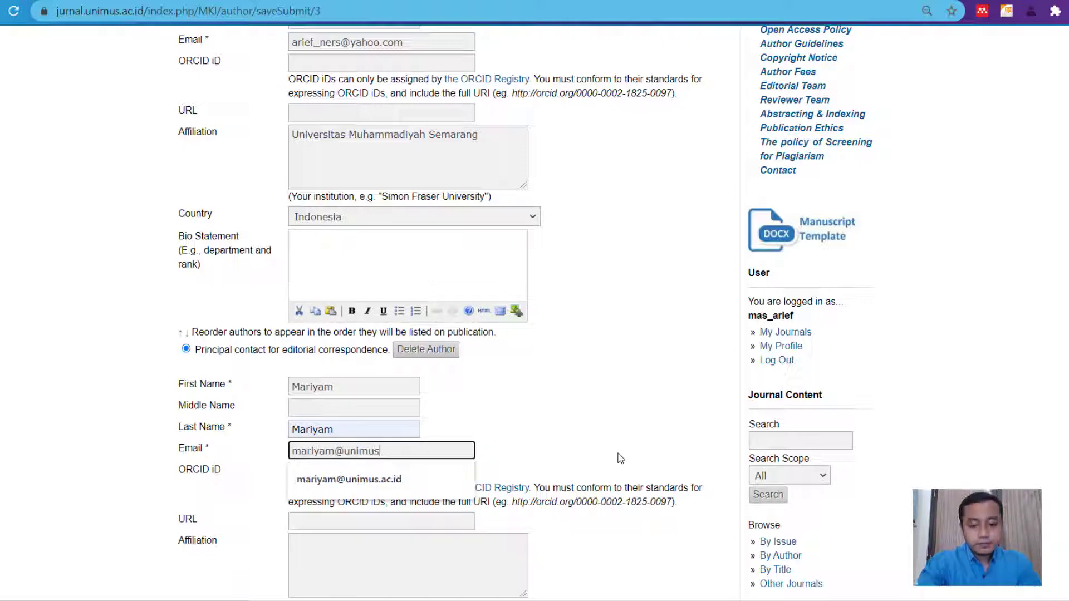
key("Down")
key("Tab")
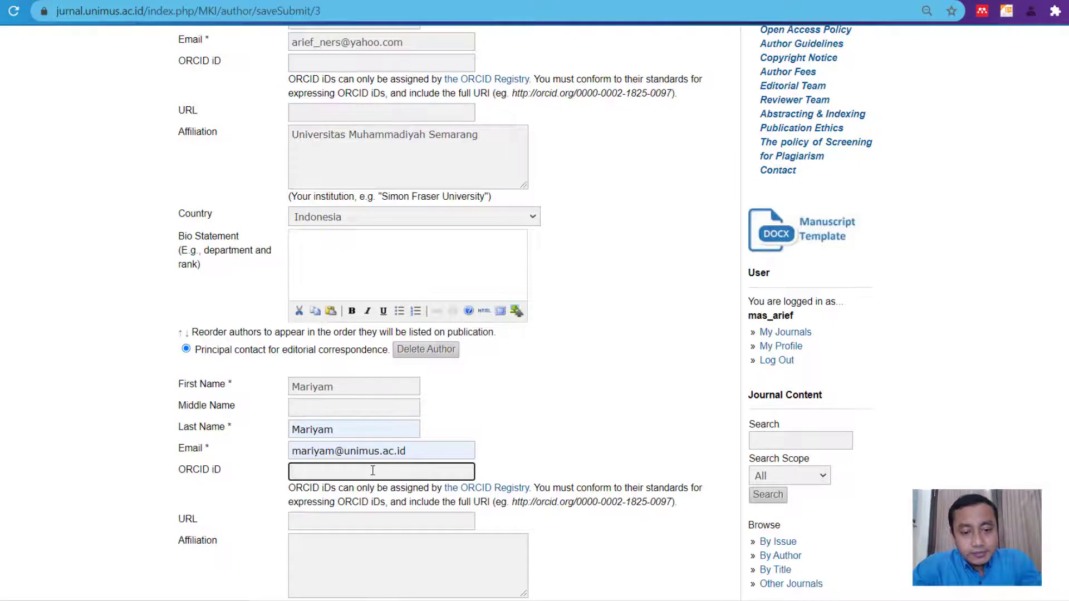
- Copy the affiliation Universitas Muhammadiyah Semarang from the first author into the second author
scroll(359, 452, "down", 2)
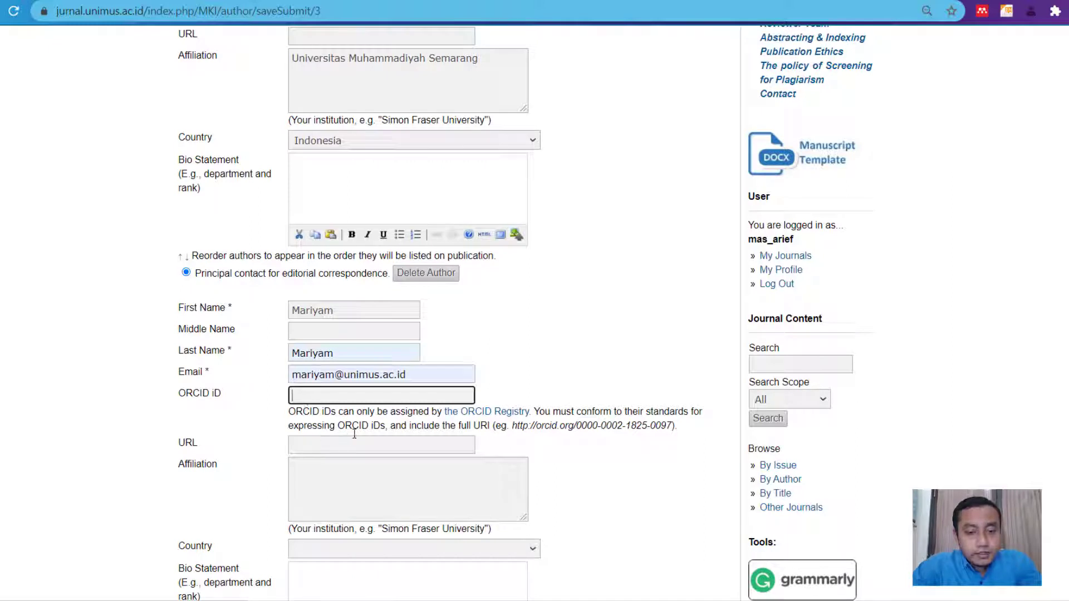
left_click(363, 471)
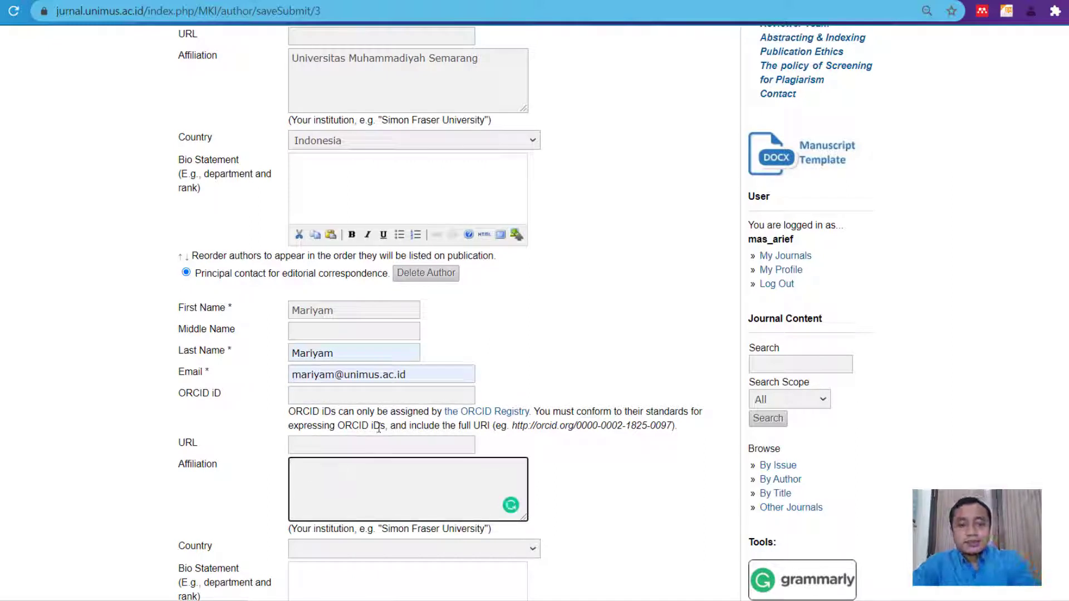
left_click_drag(497, 59, 249, 56)
key("ctrl+c")
left_click(397, 483)
key("ctrl+v")
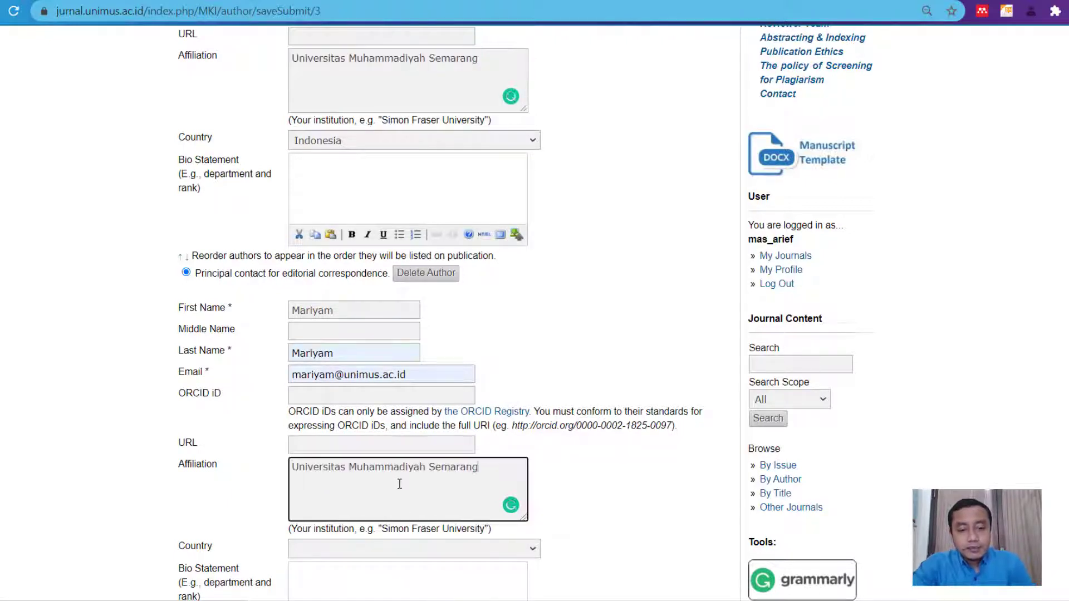
- Set the second author's country to Indonesia
scroll(610, 473, "down", 1)
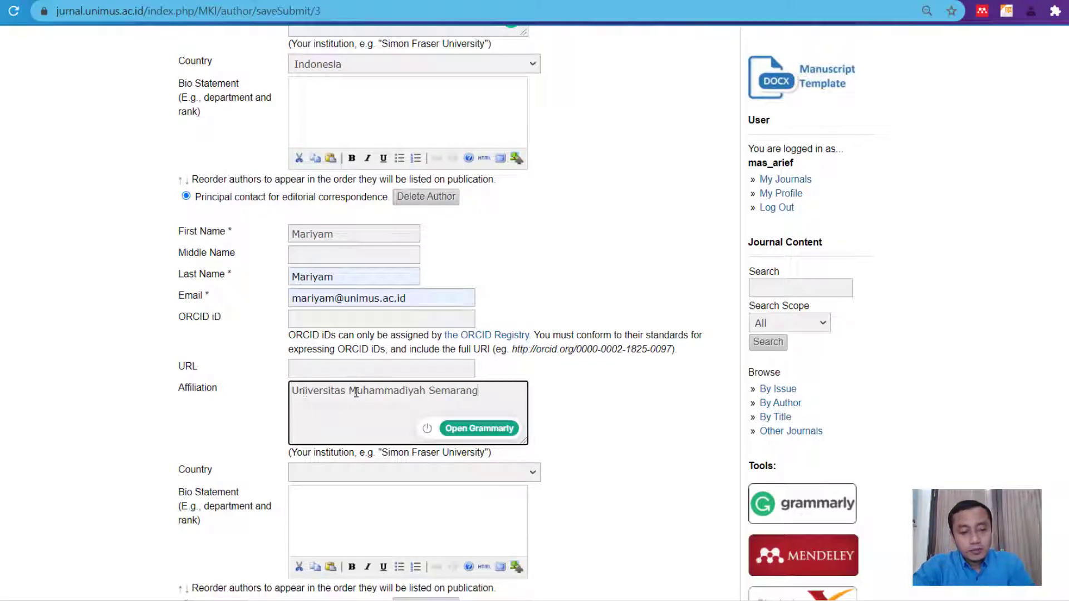
left_click(372, 478)
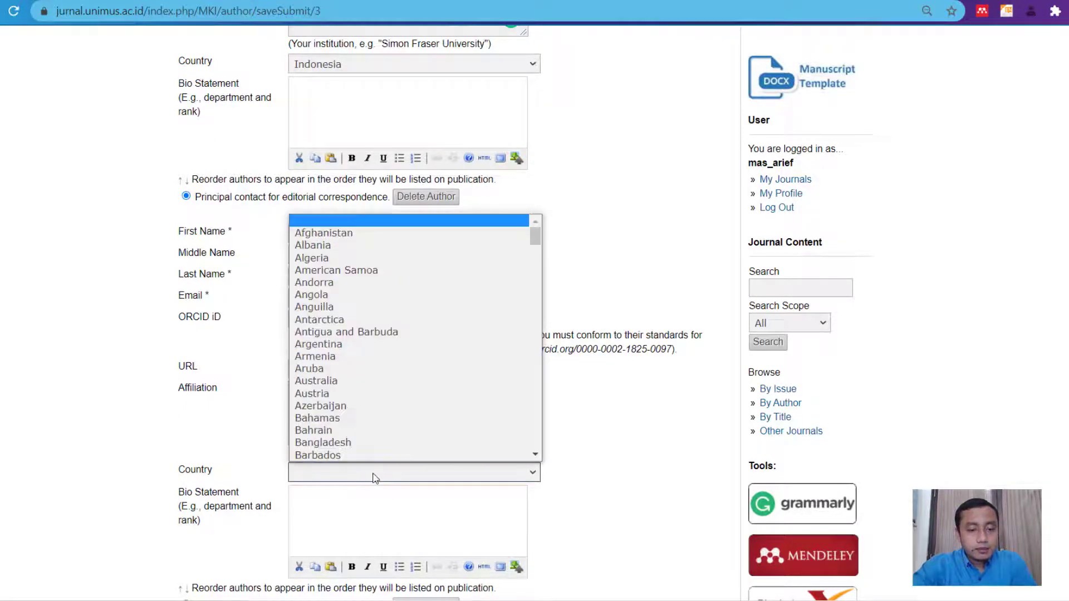
type("indo")
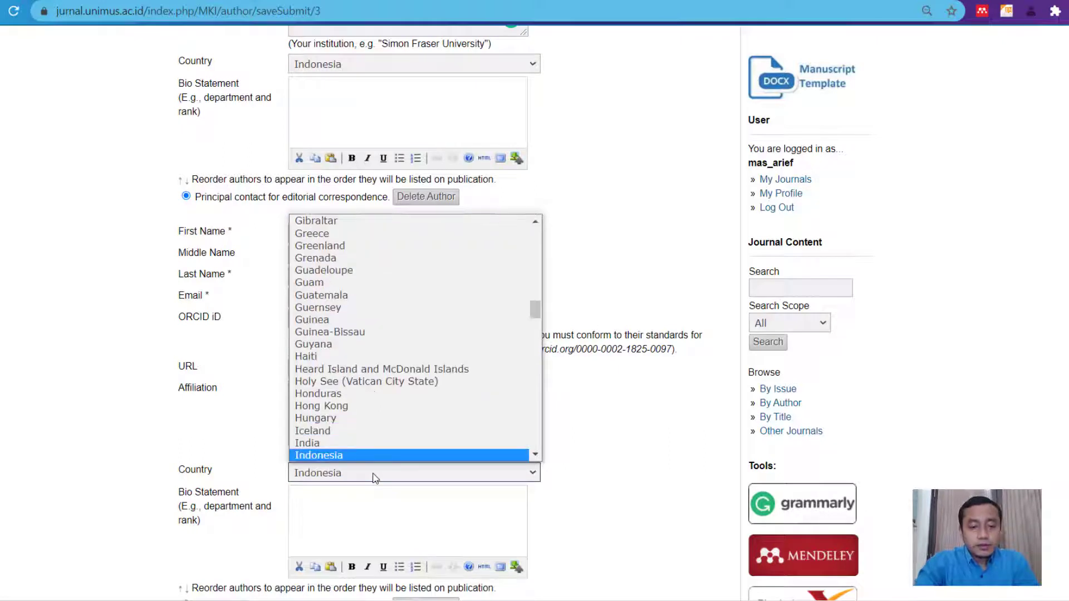
key("Return")
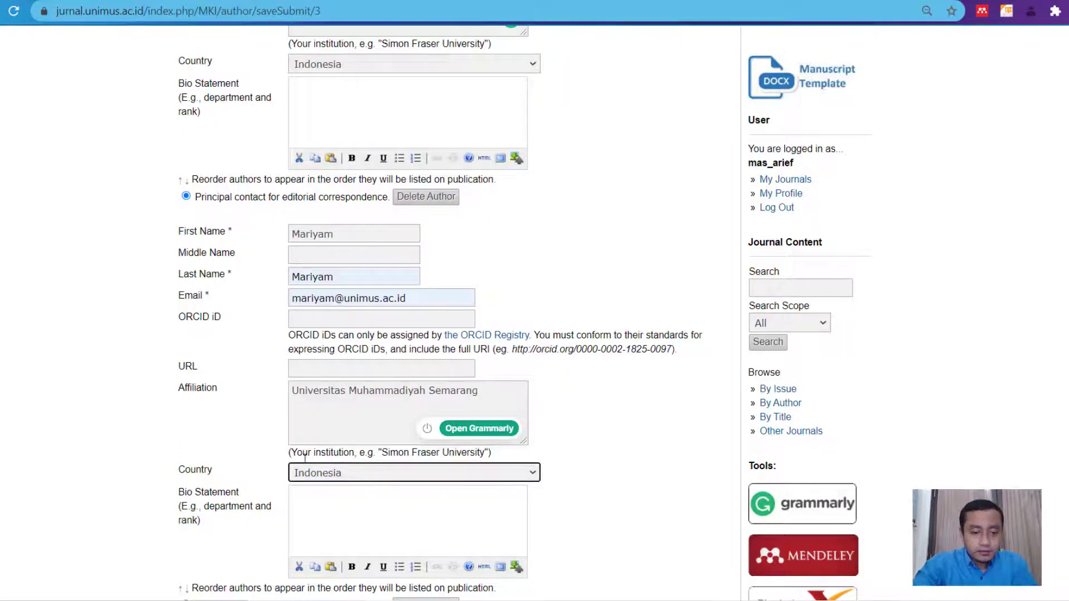
scroll(333, 486, "down", 1)
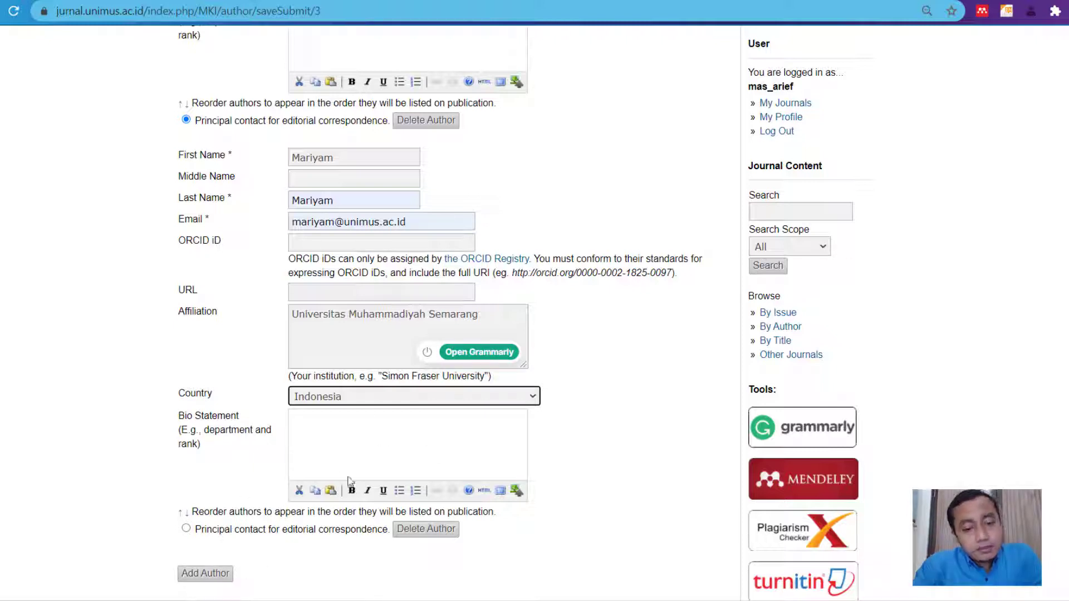
- Review the two author entries on the Step 3 form
scroll(320, 501, "down", 1)
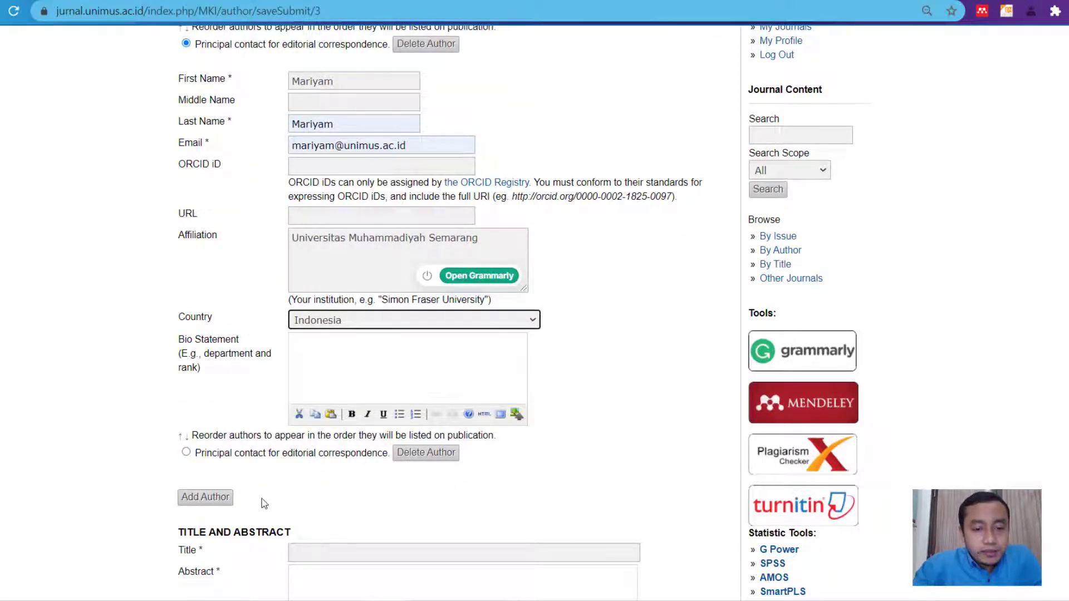
left_click(627, 374)
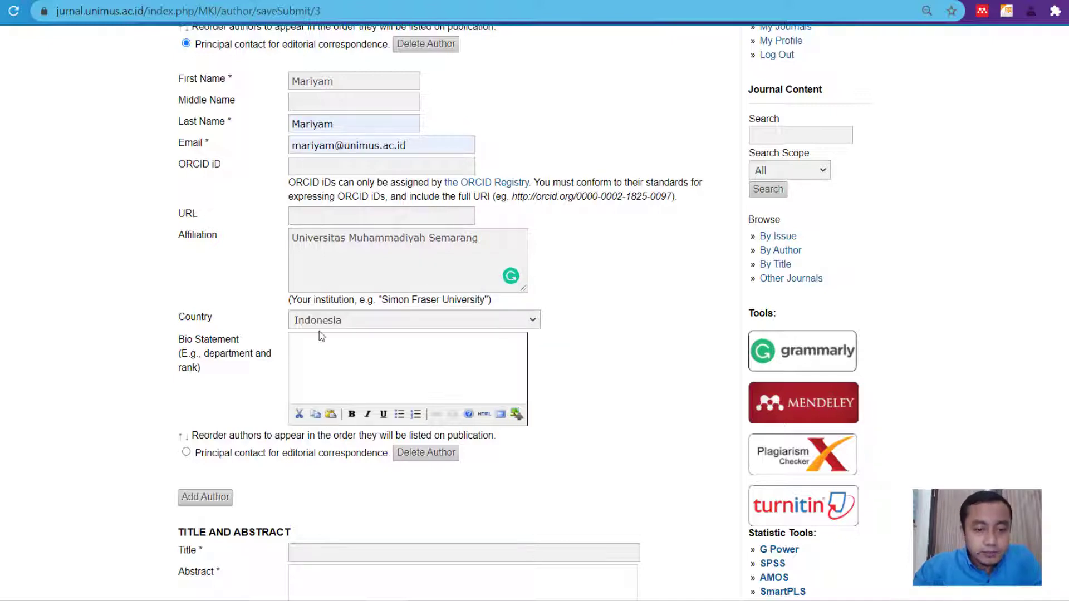
scroll(290, 276, "up", 1)
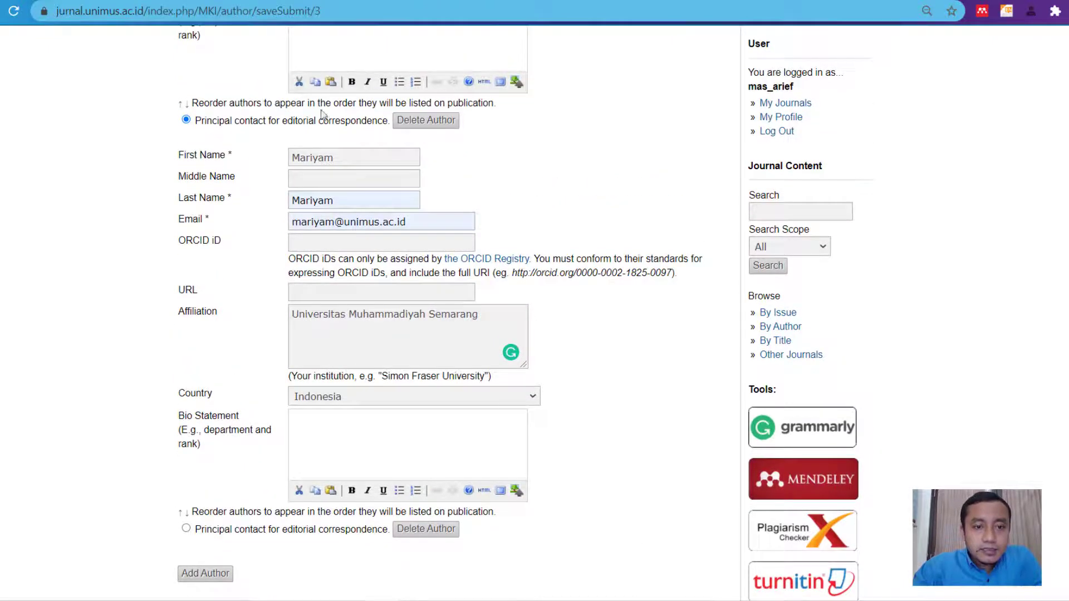
left_click_drag(318, 123, 389, 123)
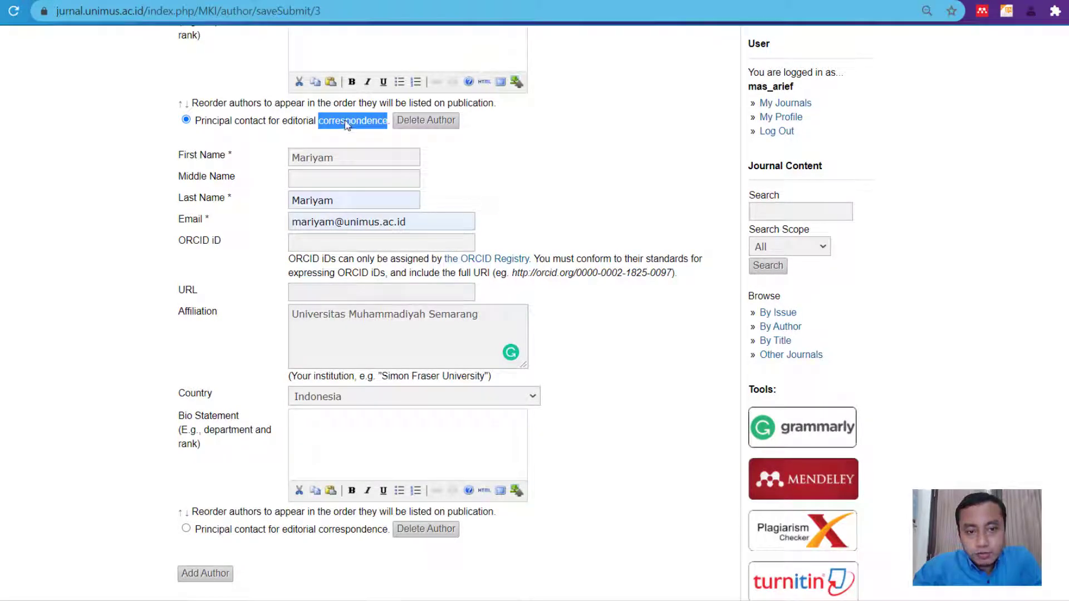
left_click(610, 160)
scroll(503, 196, "up", 7)
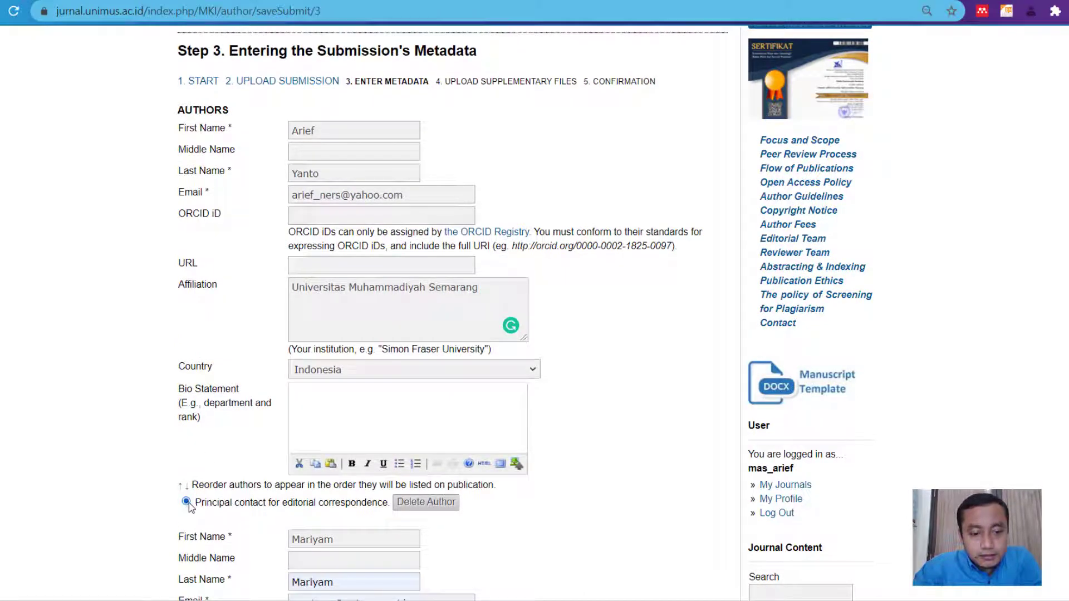
scroll(196, 502, "down", 5)
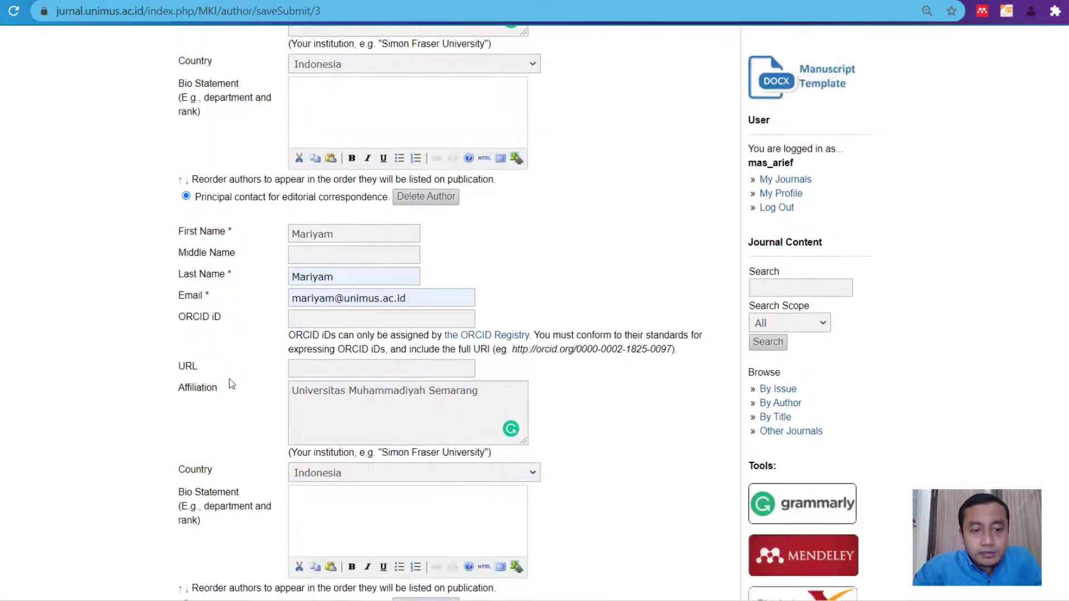
scroll(239, 427, "down", 3)
scroll(212, 395, "down", 1)
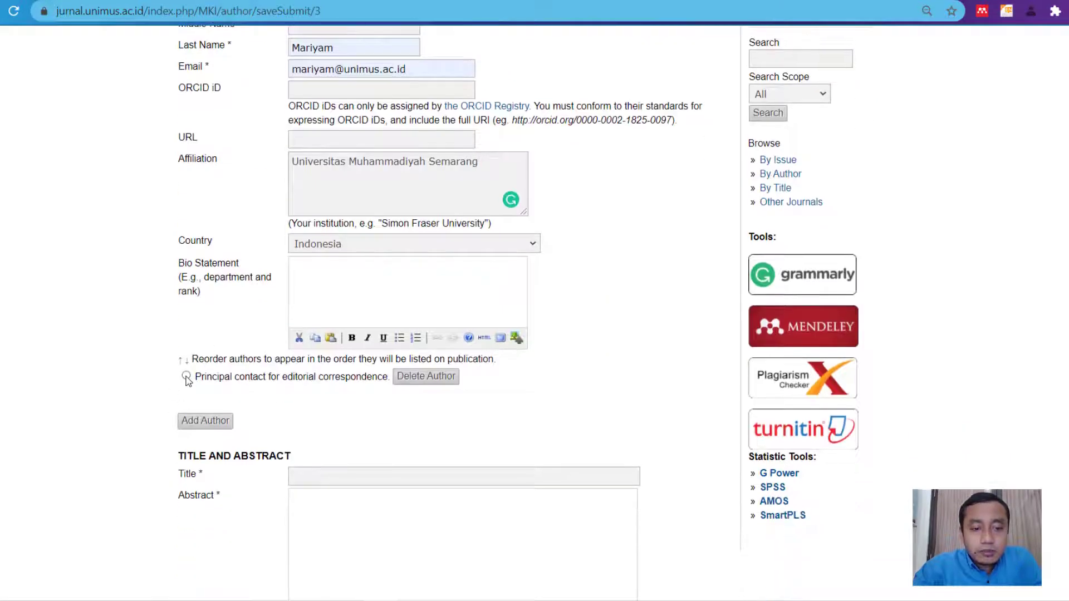
- Switch the principal contact from the second author to the first author
left_click(186, 376)
scroll(190, 380, "up", 4)
left_click(186, 197)
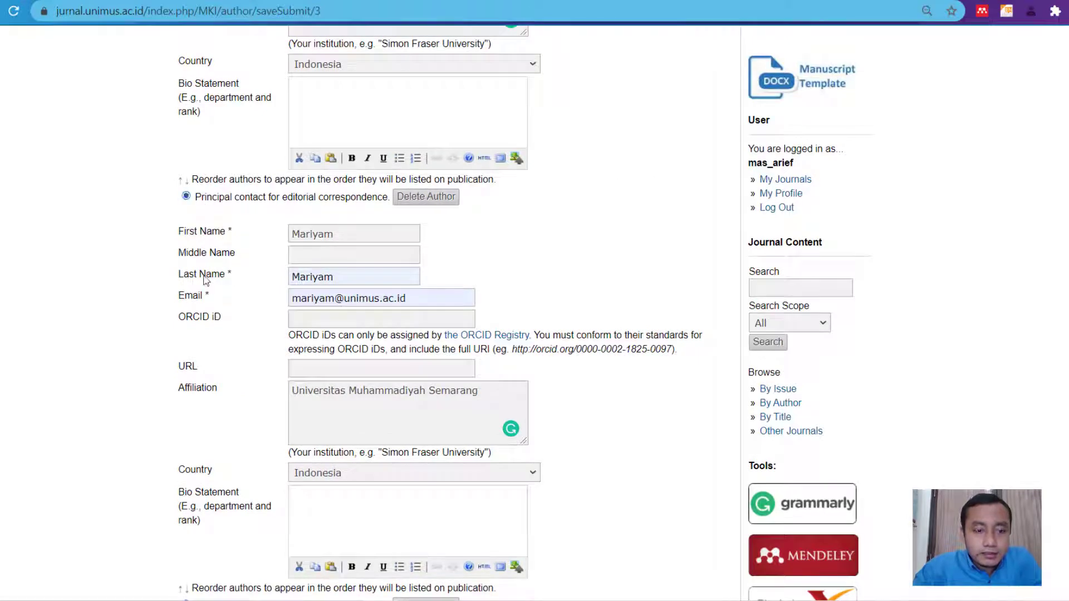
scroll(207, 467, "down", 4)
scroll(297, 218, "up", 4)
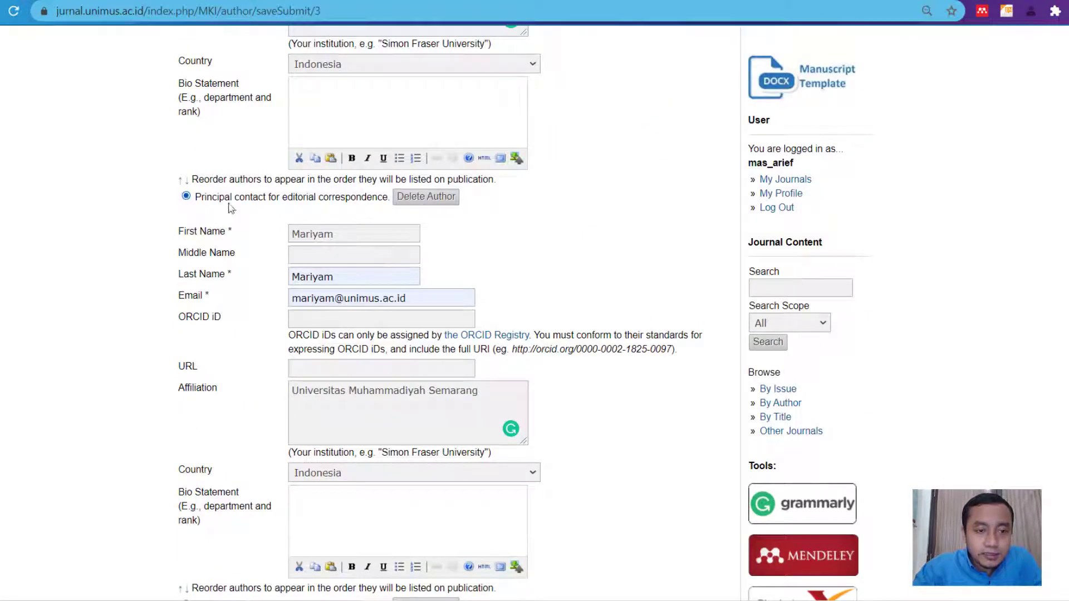
scroll(248, 232, "down", 4)
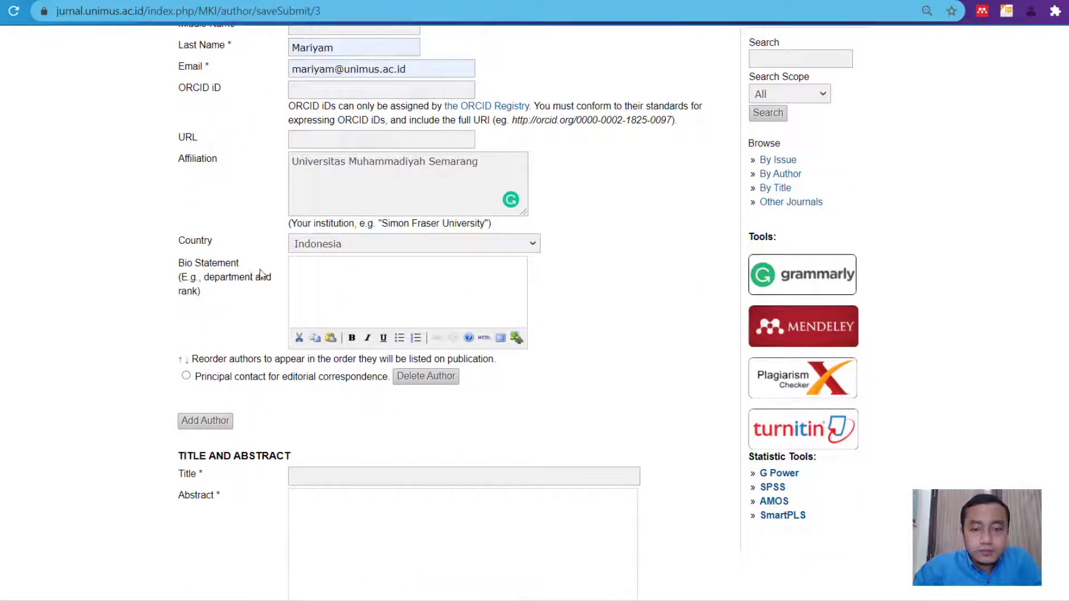
scroll(260, 274, "down", 3)
scroll(288, 256, "down", 1)
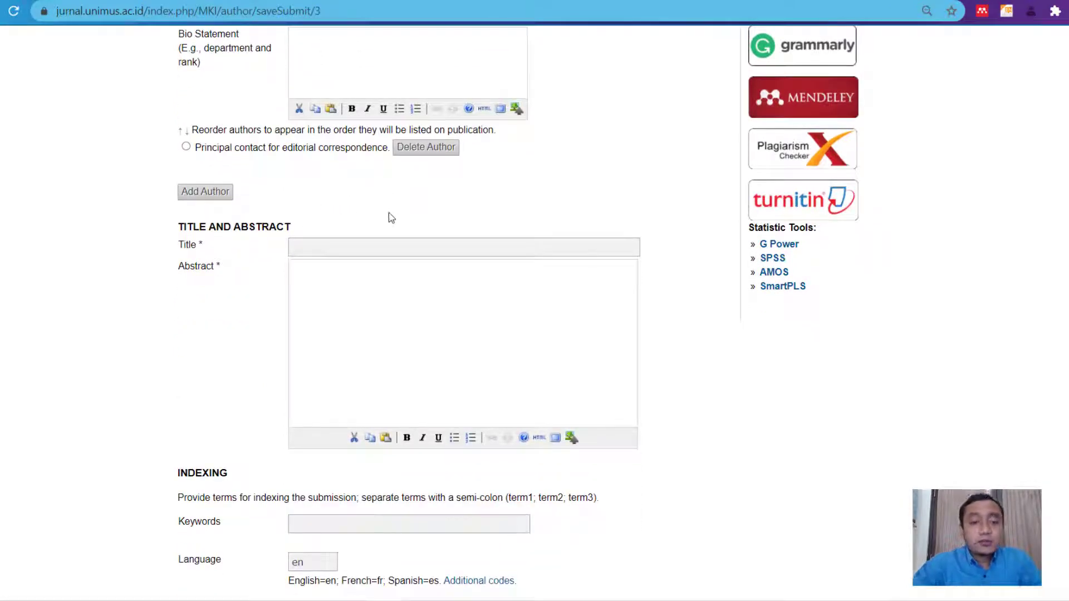
- Enter the title 'judul contoh manuskrip' and the abstract 'isi abstrak'
left_click(378, 246)
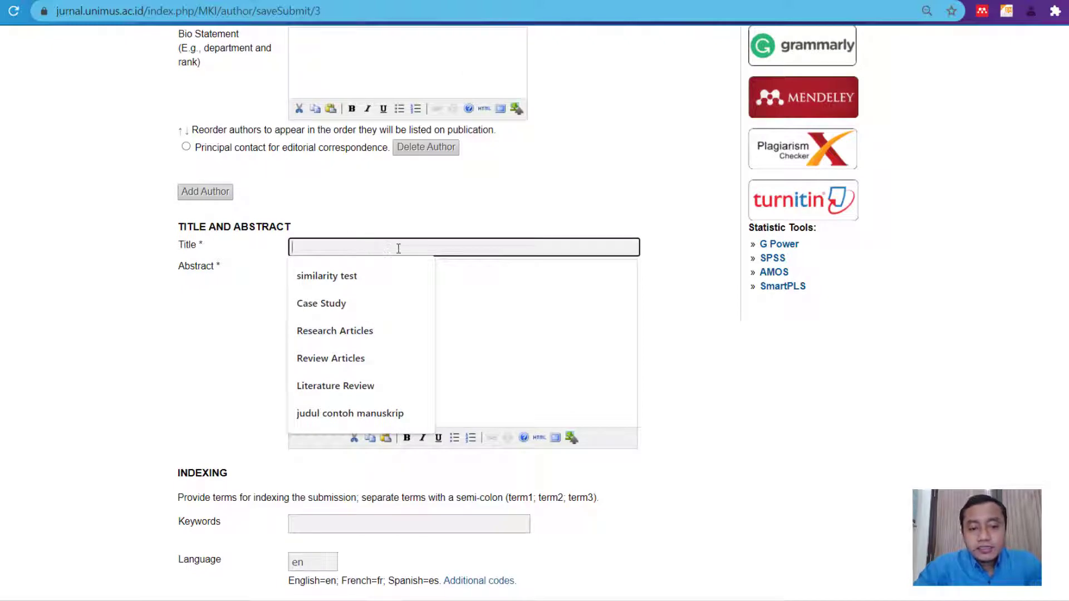
left_click(365, 417)
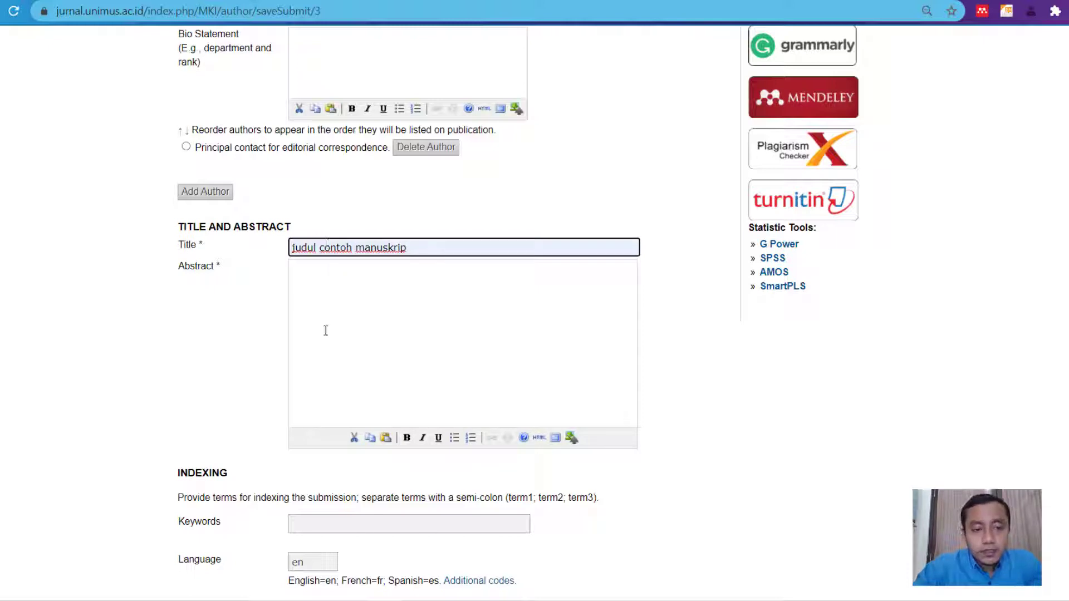
left_click(357, 295)
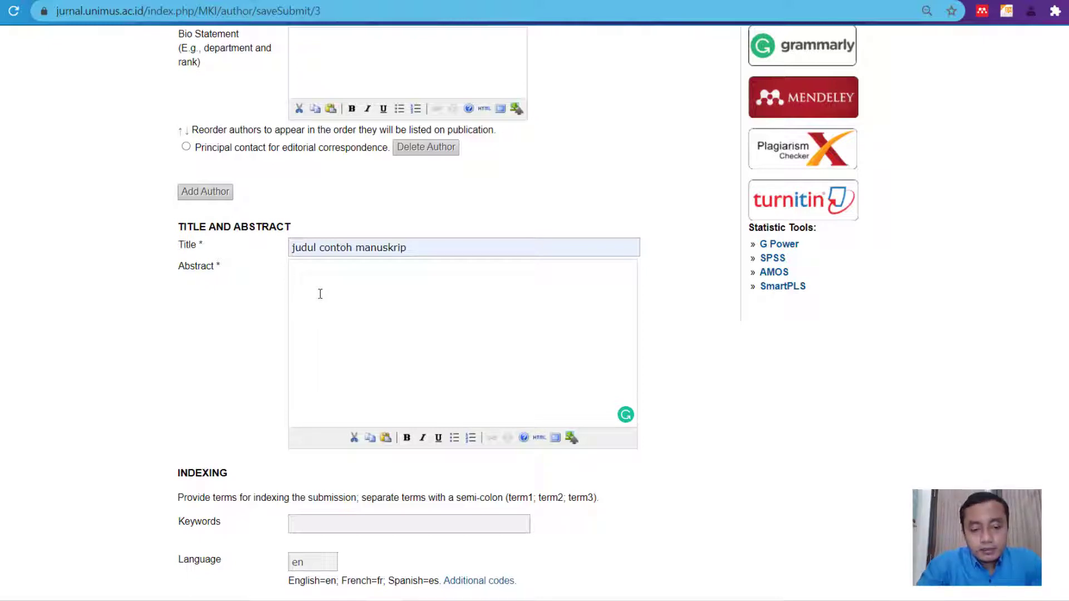
type("bstrak")
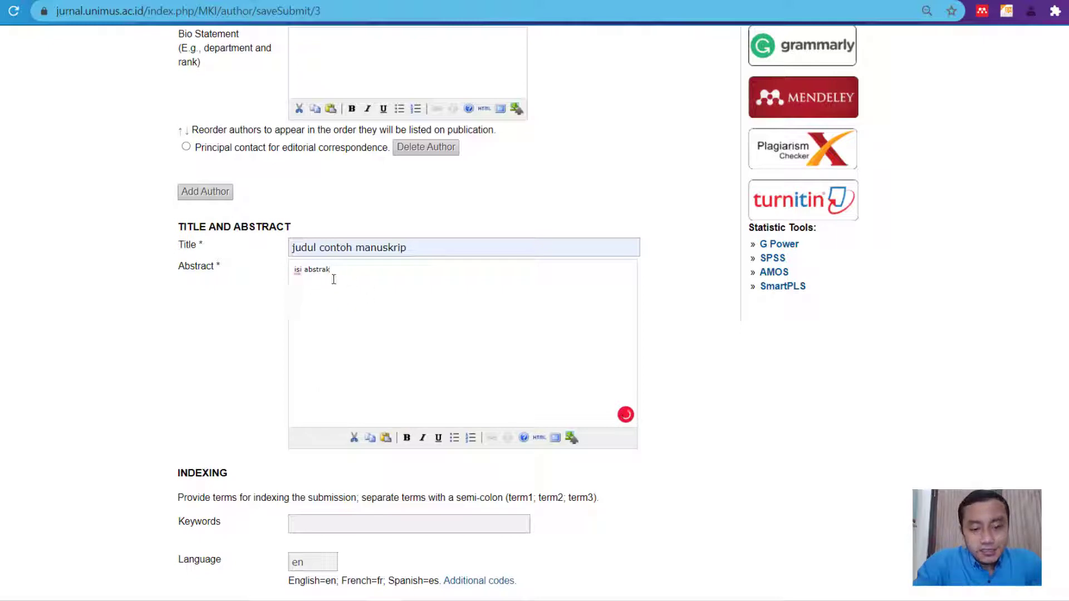
key("ctrl+b")
key("ctrl+b")
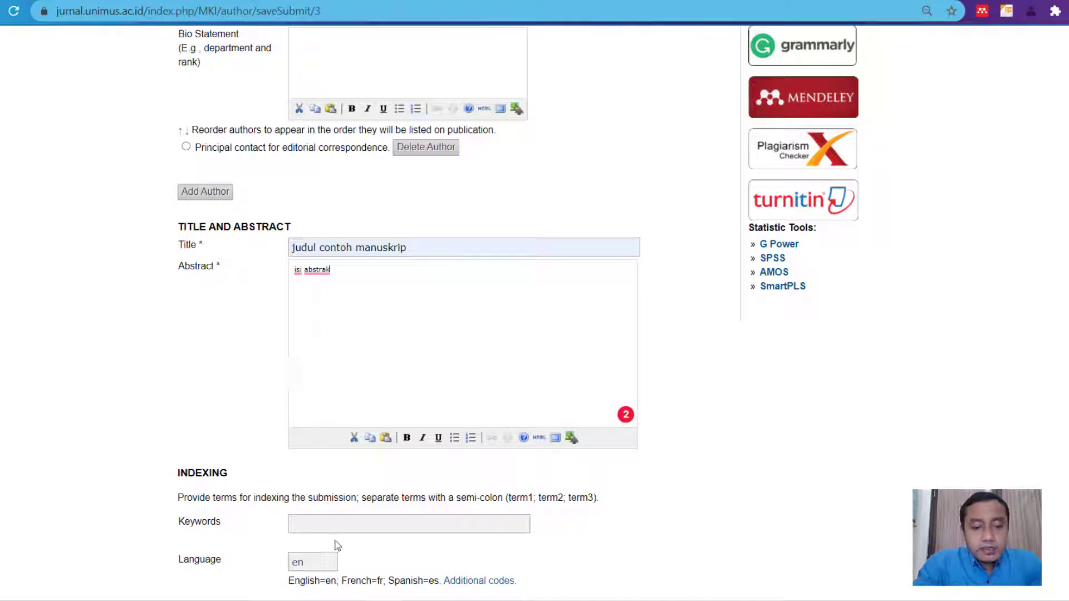
- Fill the Keywords field with 'kata kunci; kata kunci; kata kunci'
left_click(345, 522)
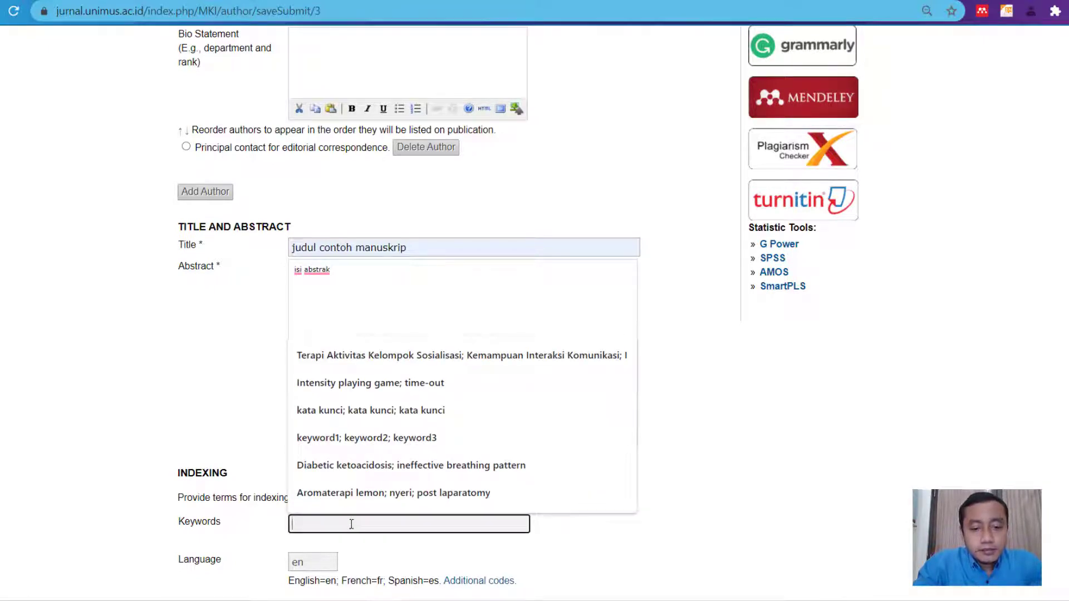
left_click(371, 410)
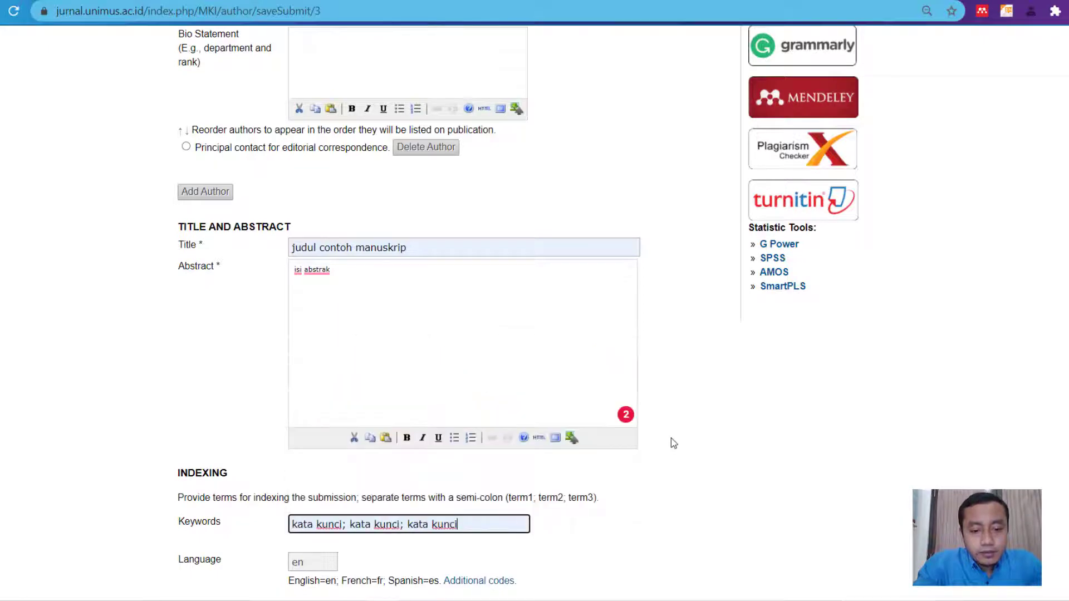
scroll(700, 448, "down", 2)
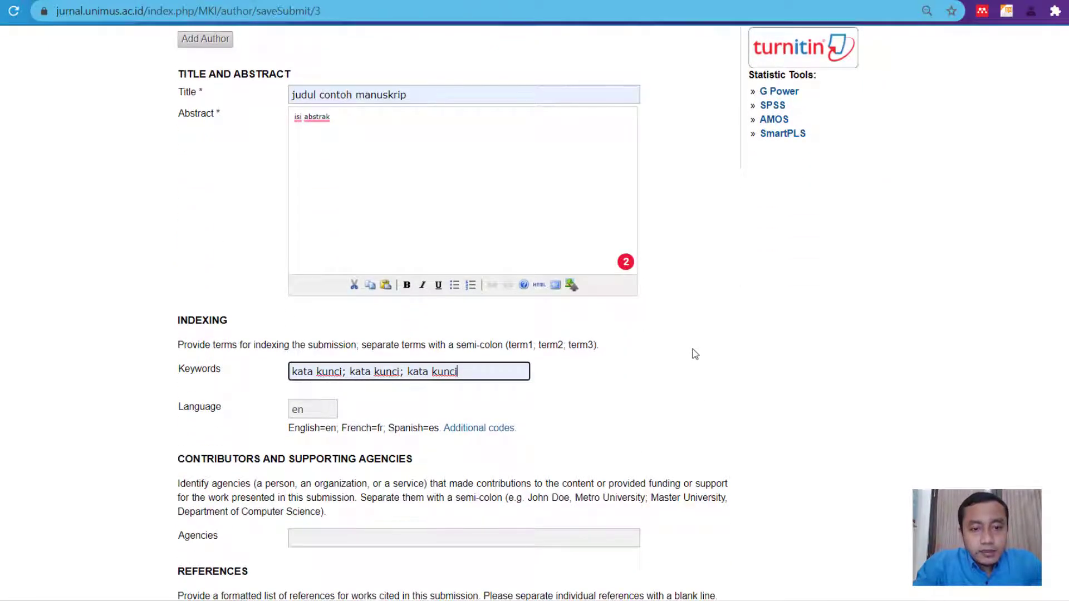
scroll(692, 341, "up", 1)
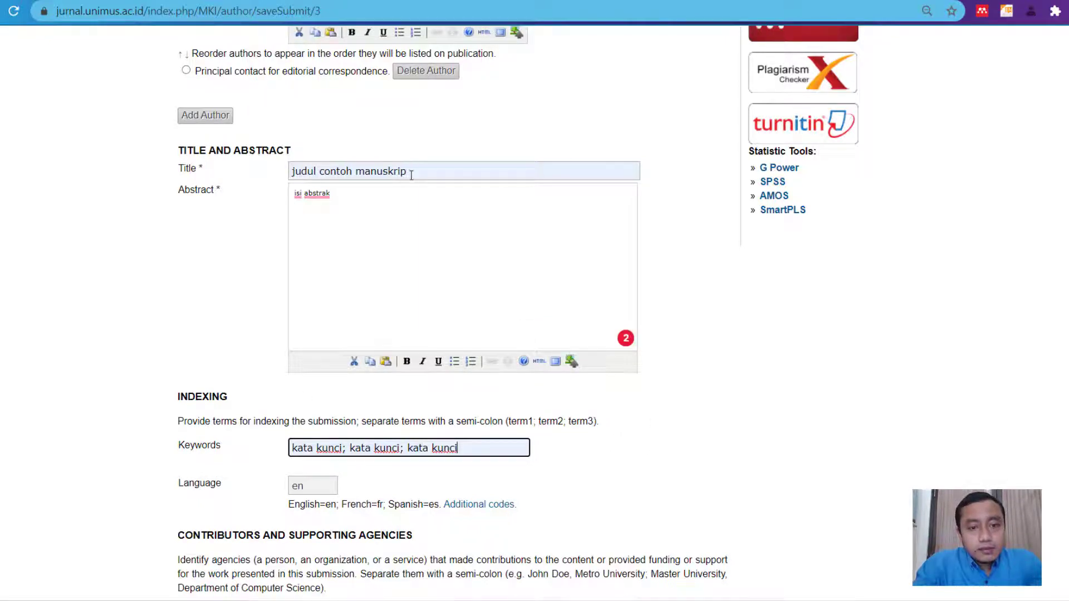
- Recheck the title, the abstract and the semicolon-separated keyword format
left_click(428, 171)
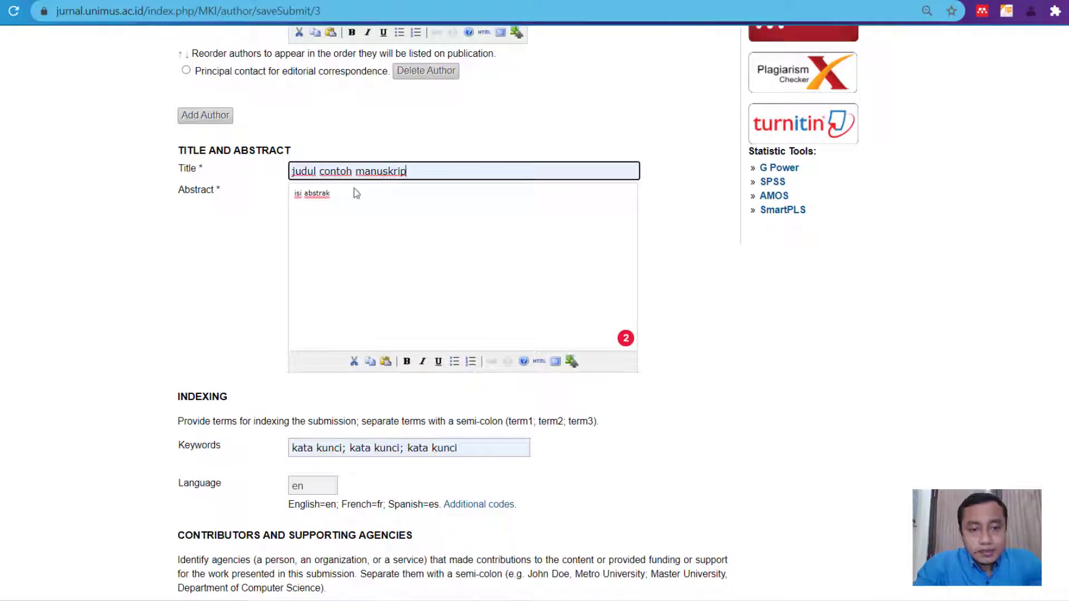
left_click(353, 201)
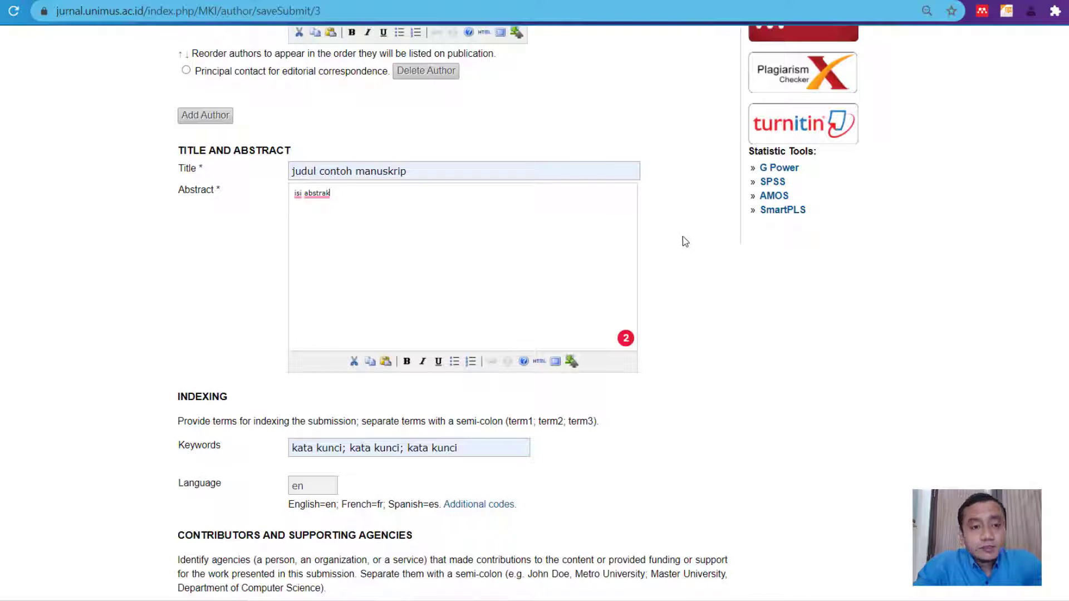
triple_click(313, 171)
left_click(392, 200)
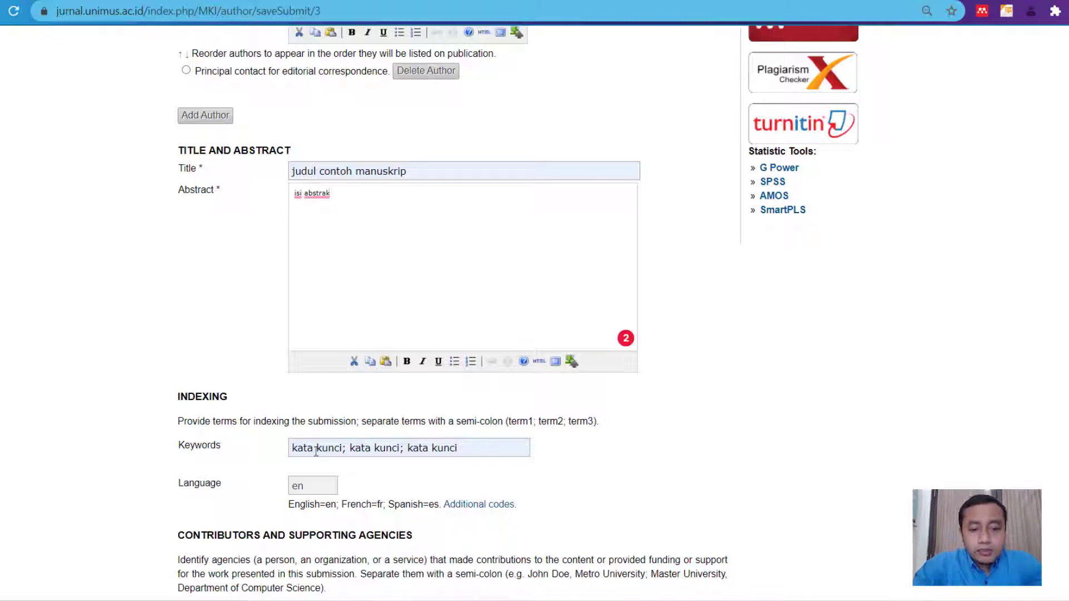
scroll(325, 443, "down", 1)
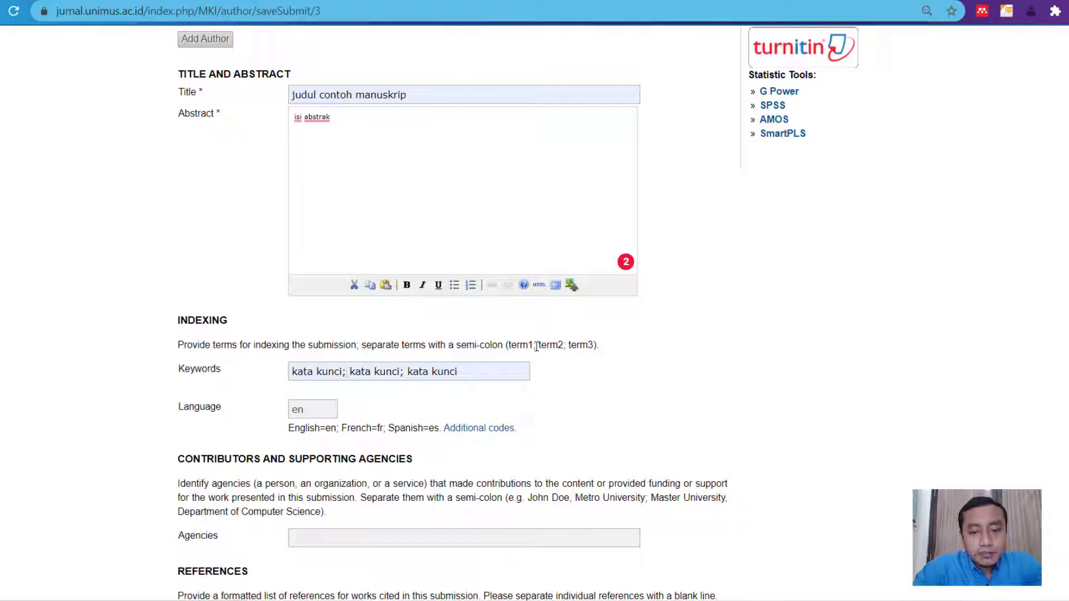
left_click_drag(535, 346, 571, 346)
left_click(551, 368)
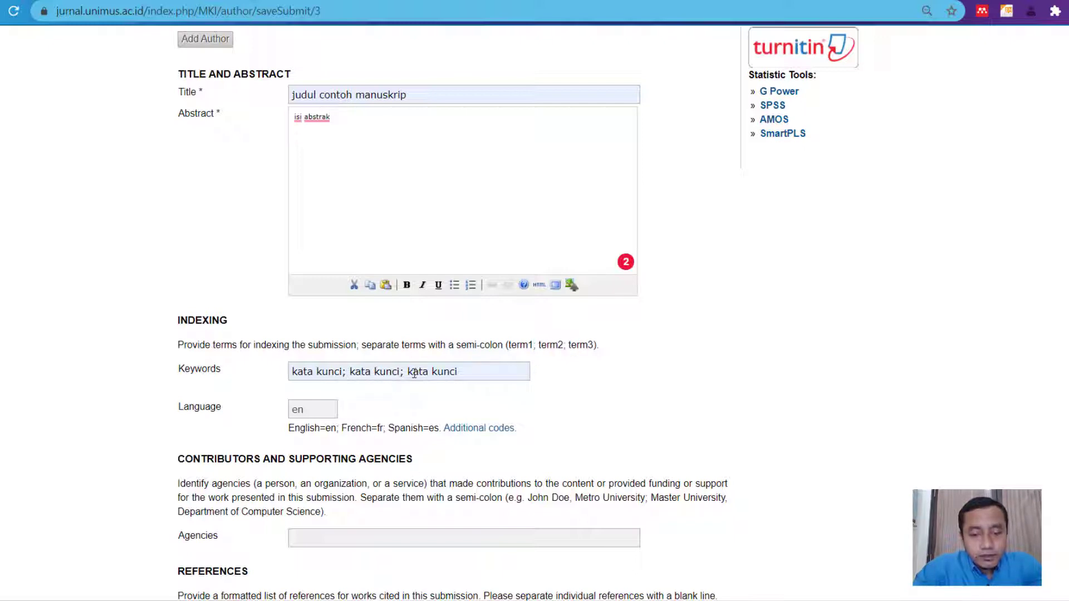
scroll(379, 338, "down", 2)
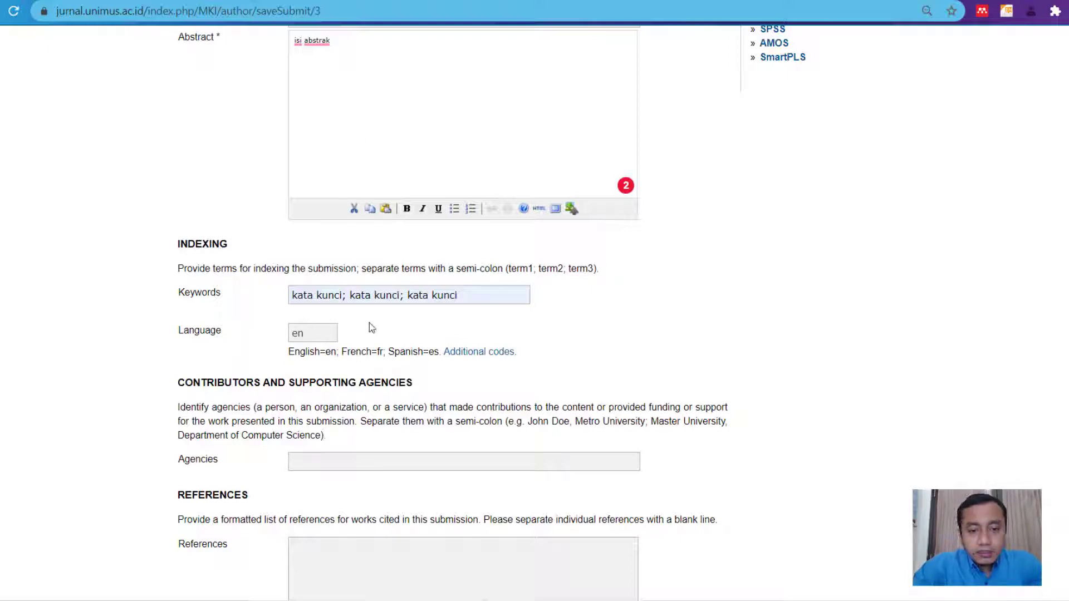
- Replace the indexing language code en with ind
double_click(310, 333)
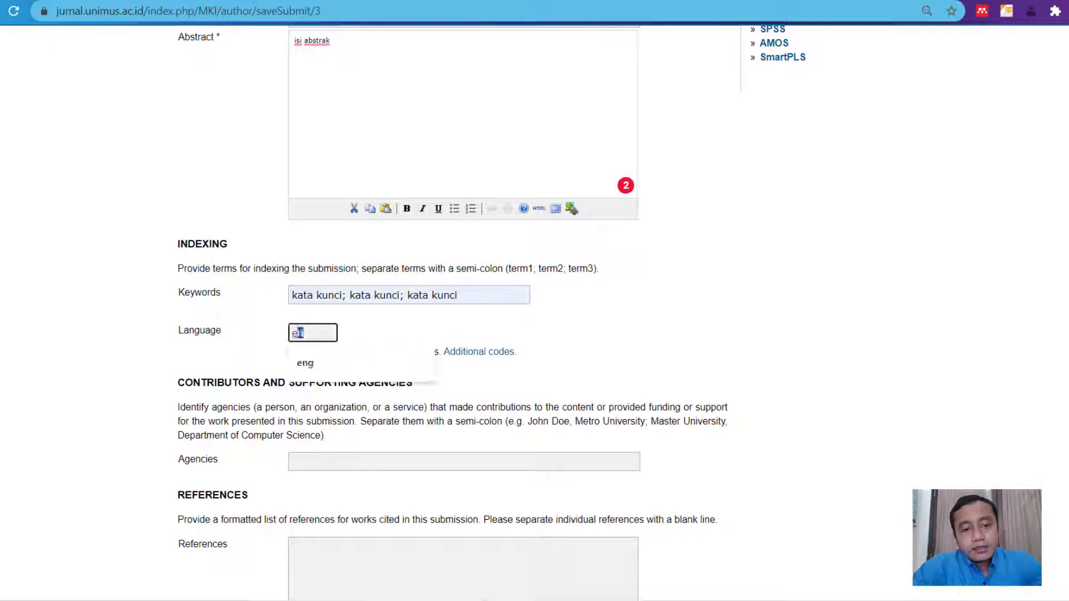
left_click(610, 333)
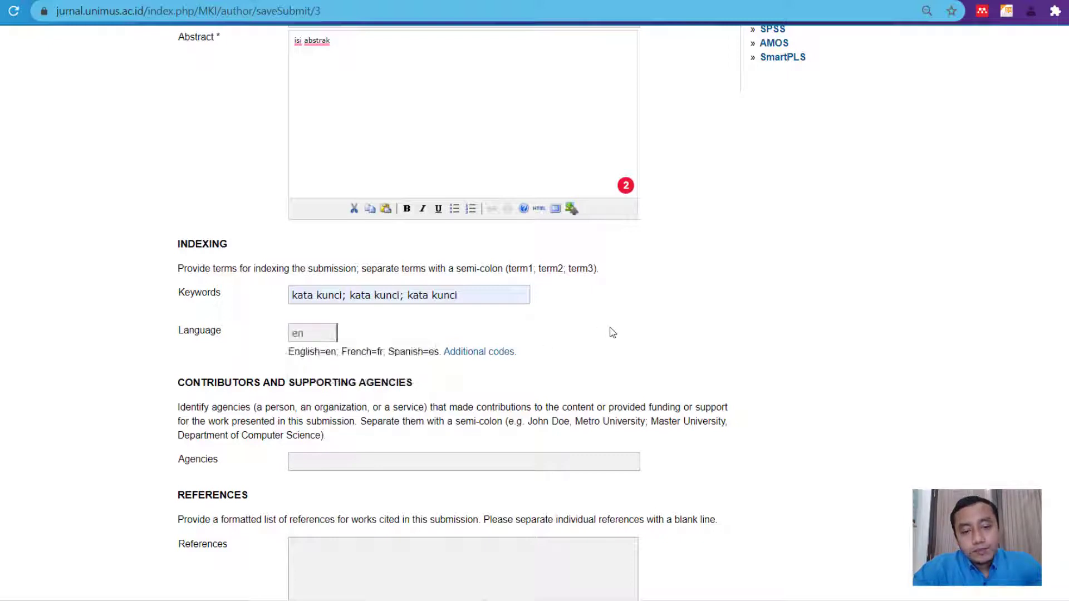
left_click(318, 334)
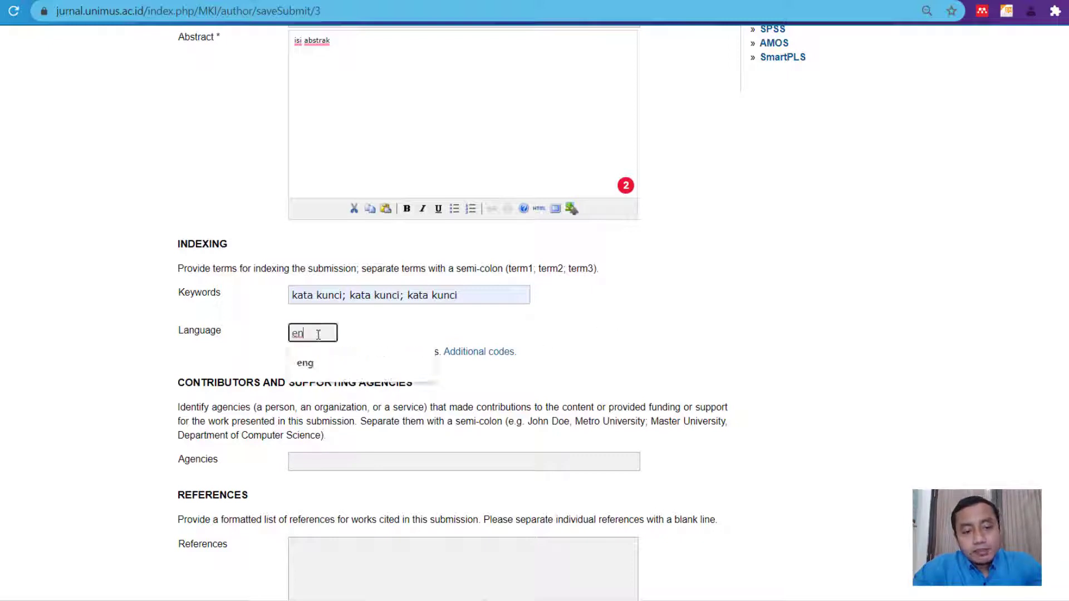
left_click(324, 365)
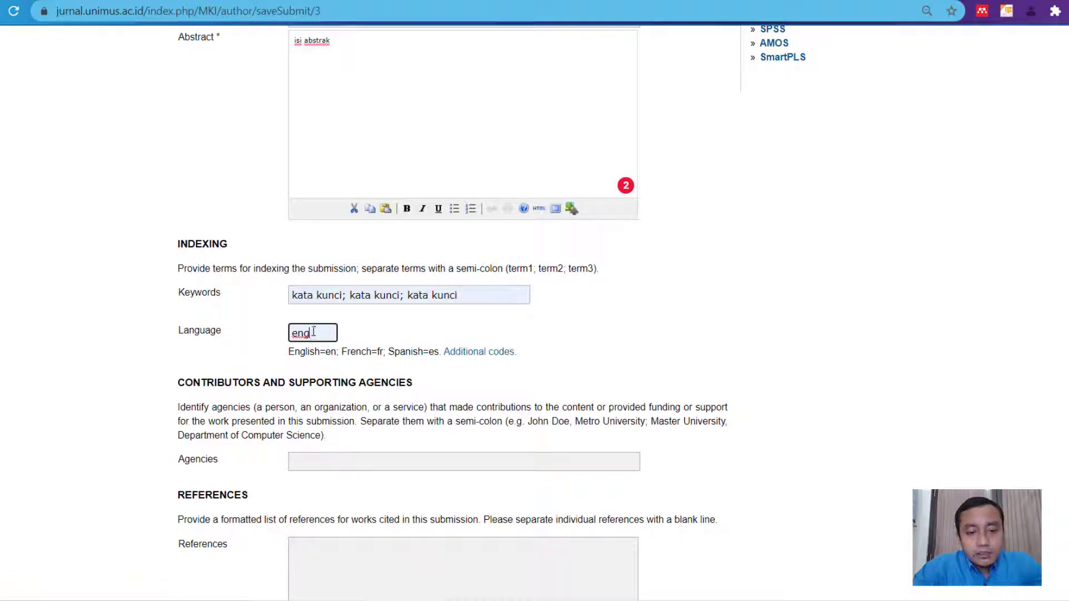
left_click_drag(314, 334, 285, 336)
type("in")
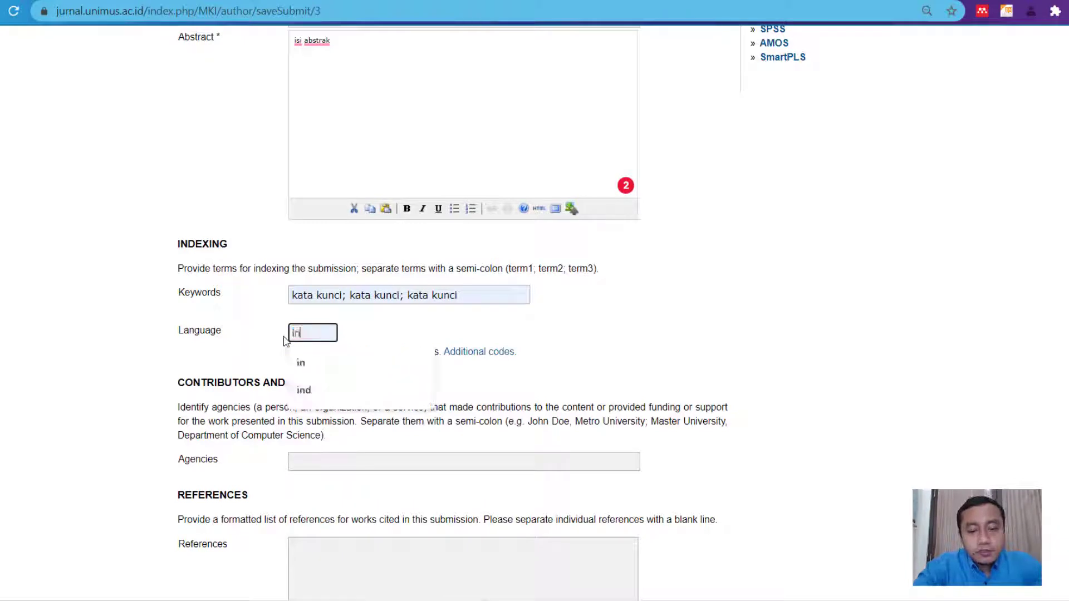
type("d")
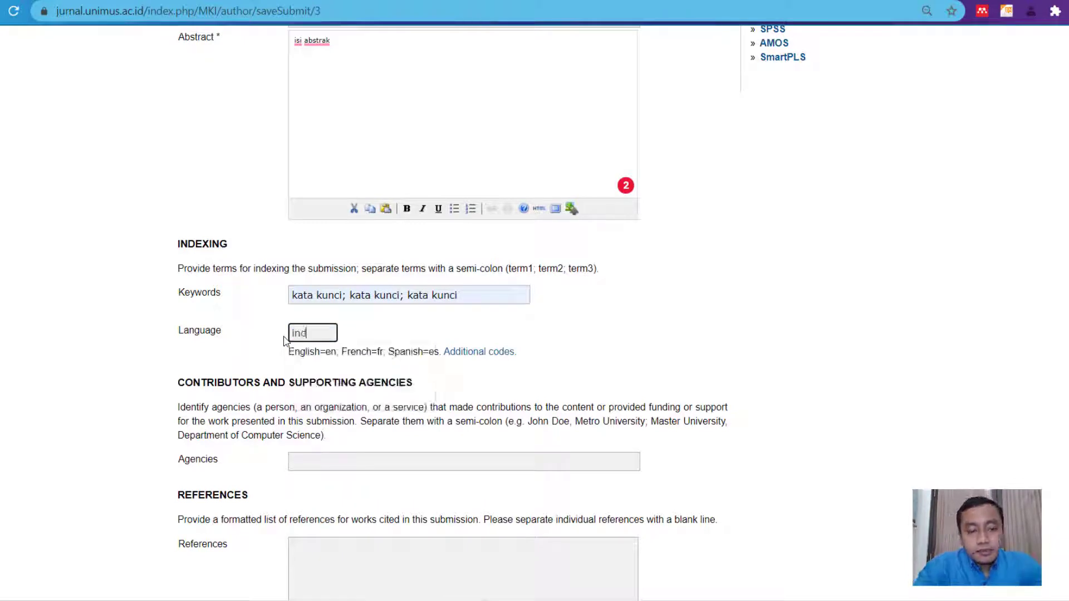
left_click(554, 333)
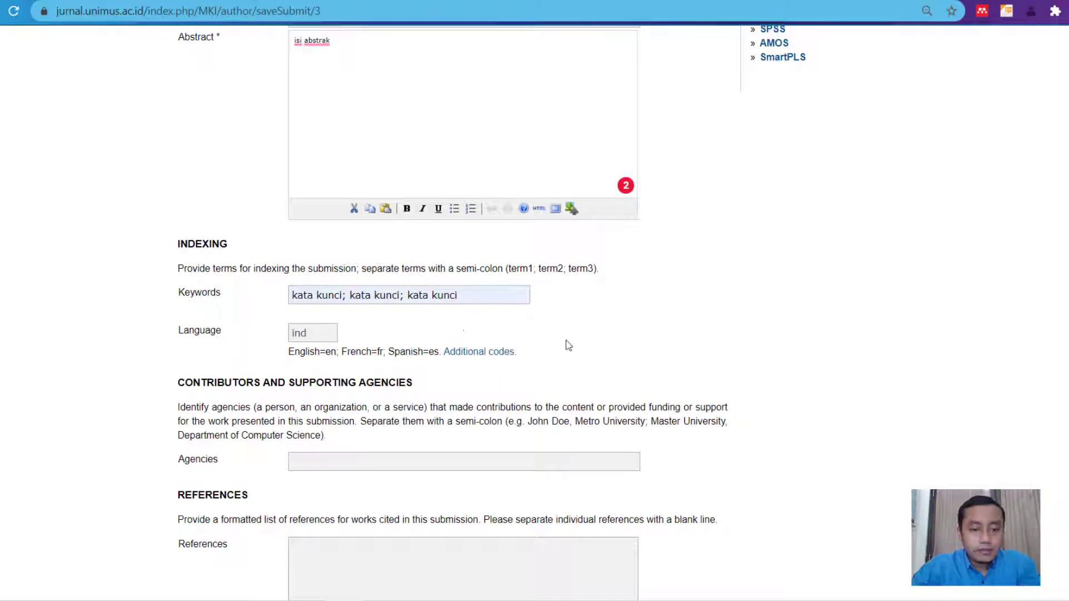
- Enter 'sponsor' as the supporting agency, then place the cursor in the empty References box
scroll(655, 329, "down", 3)
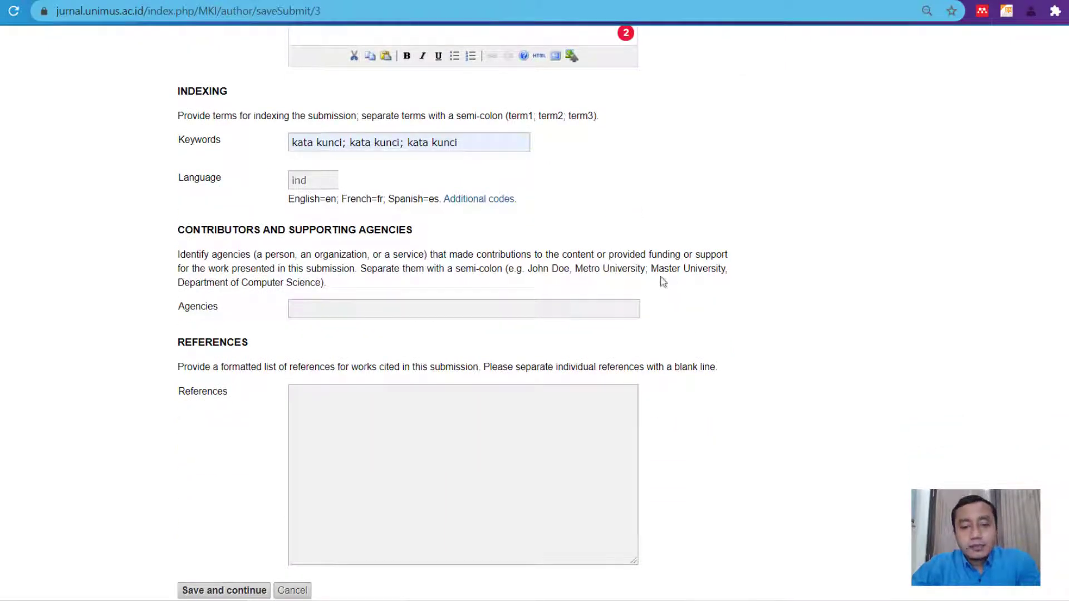
left_click(355, 310)
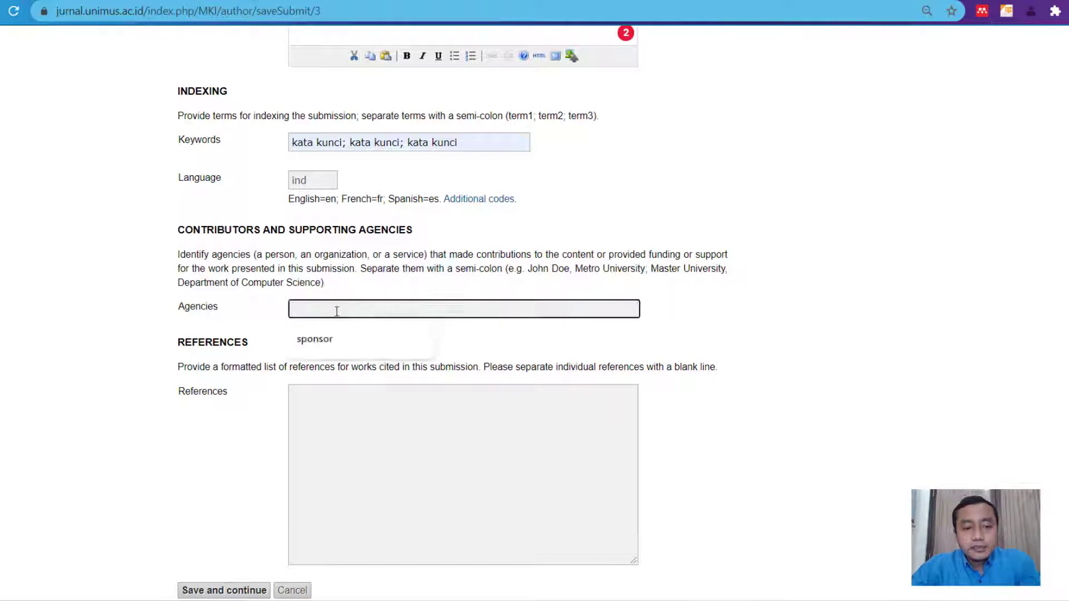
left_click(315, 339)
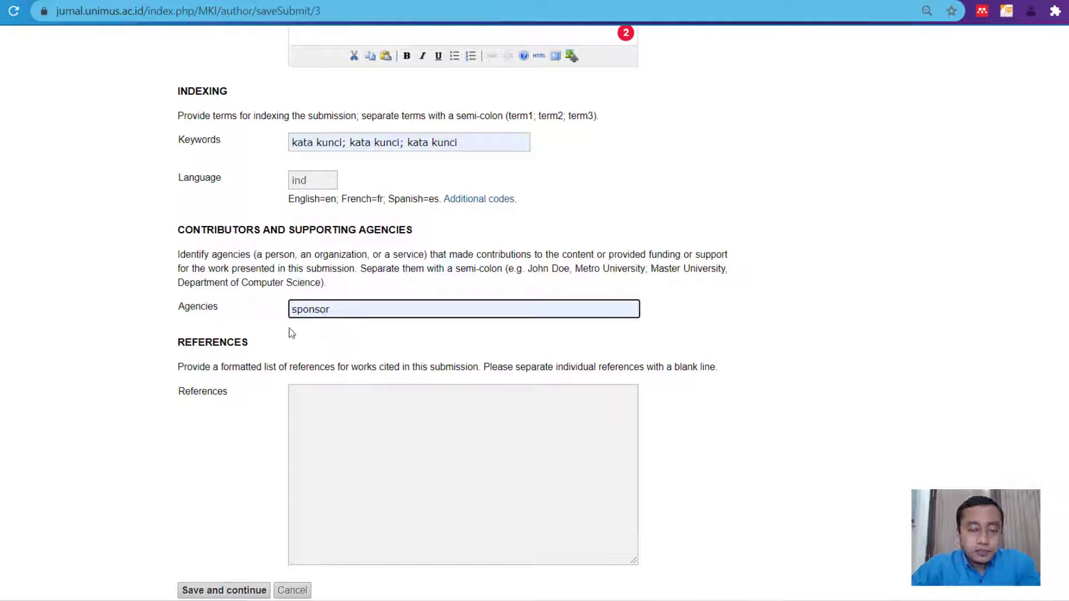
scroll(361, 337, "down", 1)
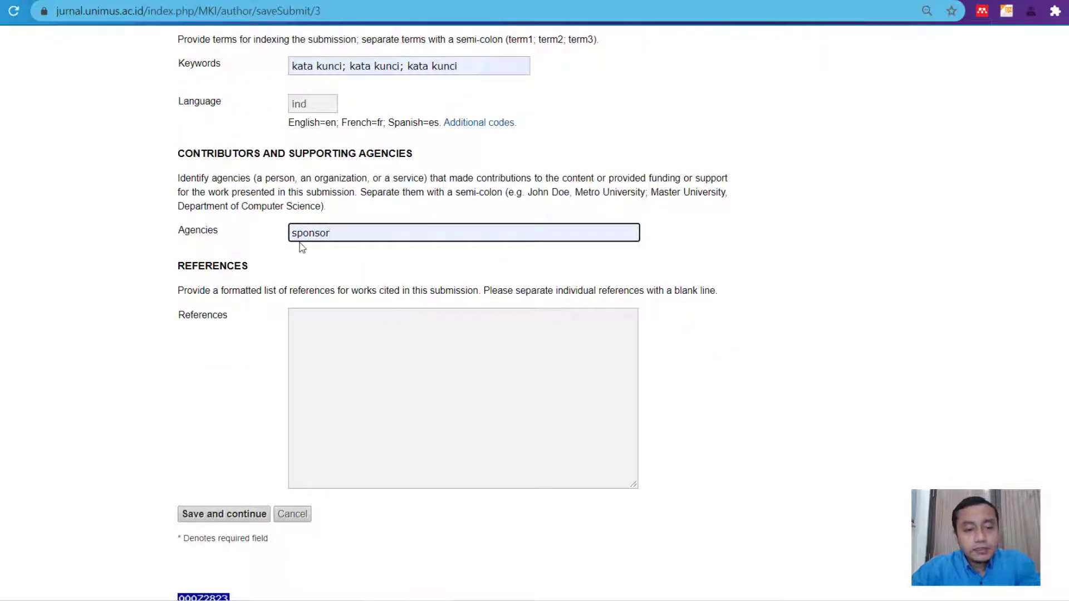
scroll(792, 337, "down", 1)
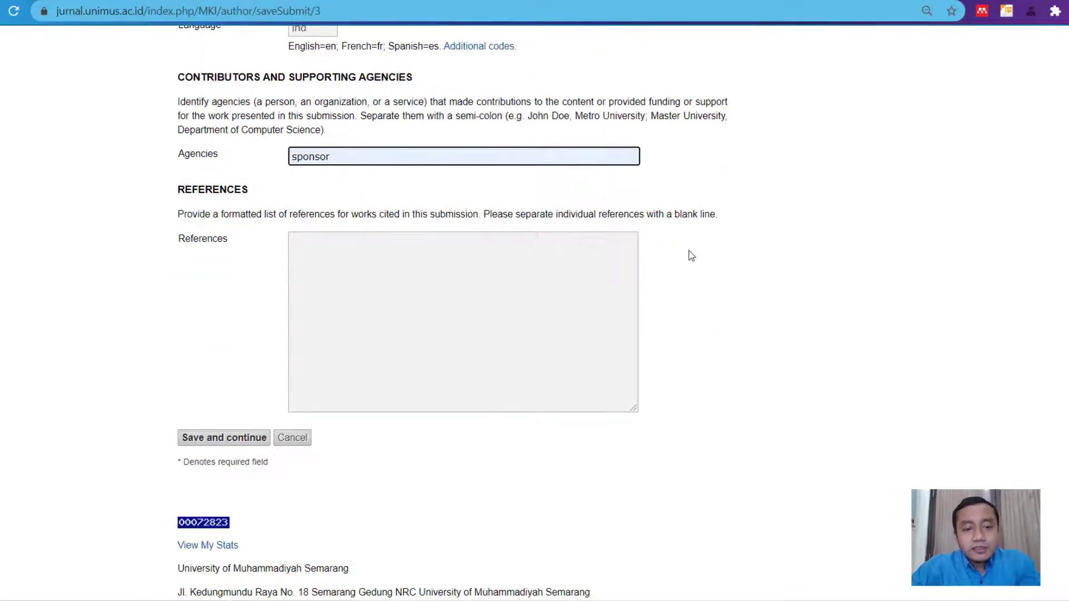
left_click(326, 244)
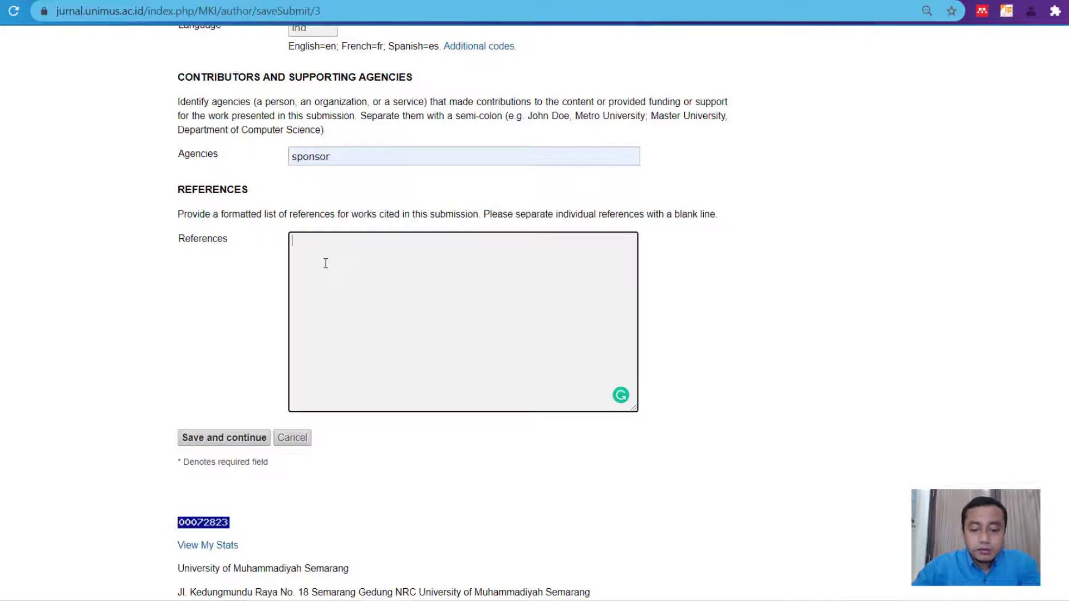
- Fill References with 'copy paste references' and save the Step 3 metadata
type("py paste")
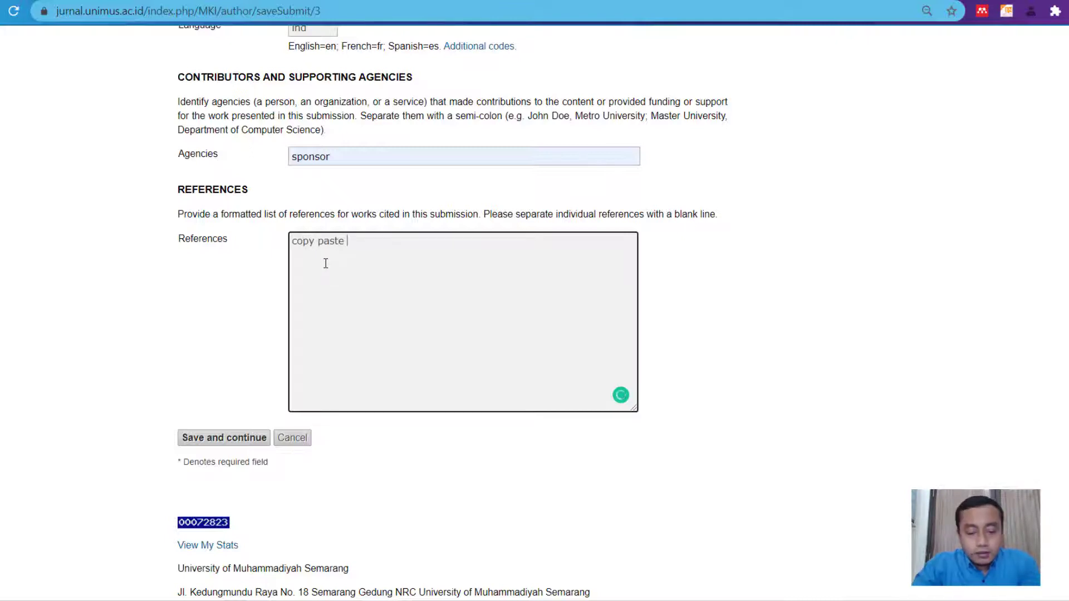
type(" references")
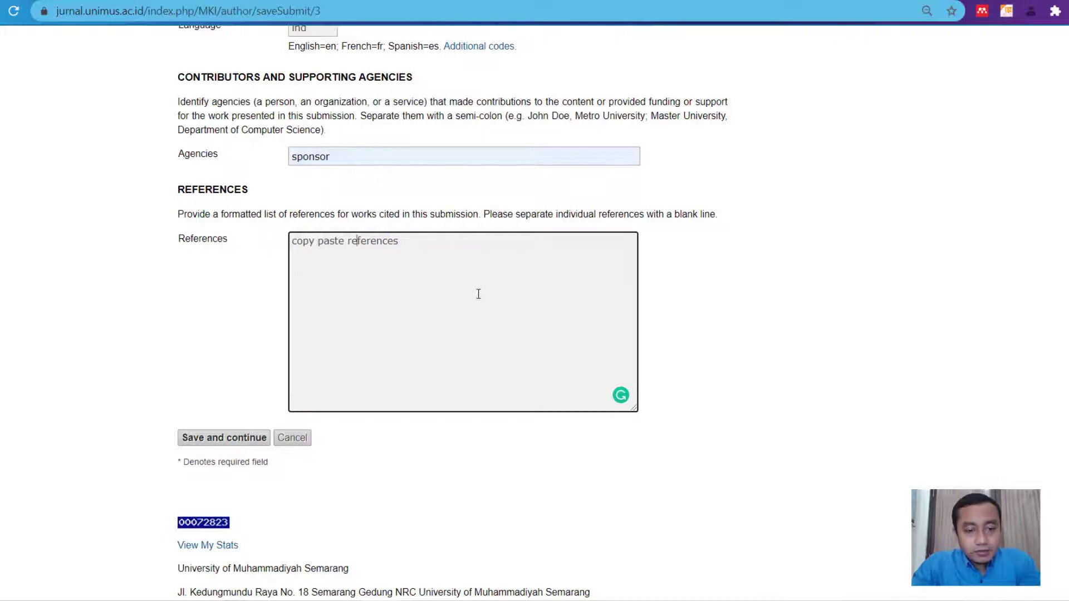
left_click(221, 440)
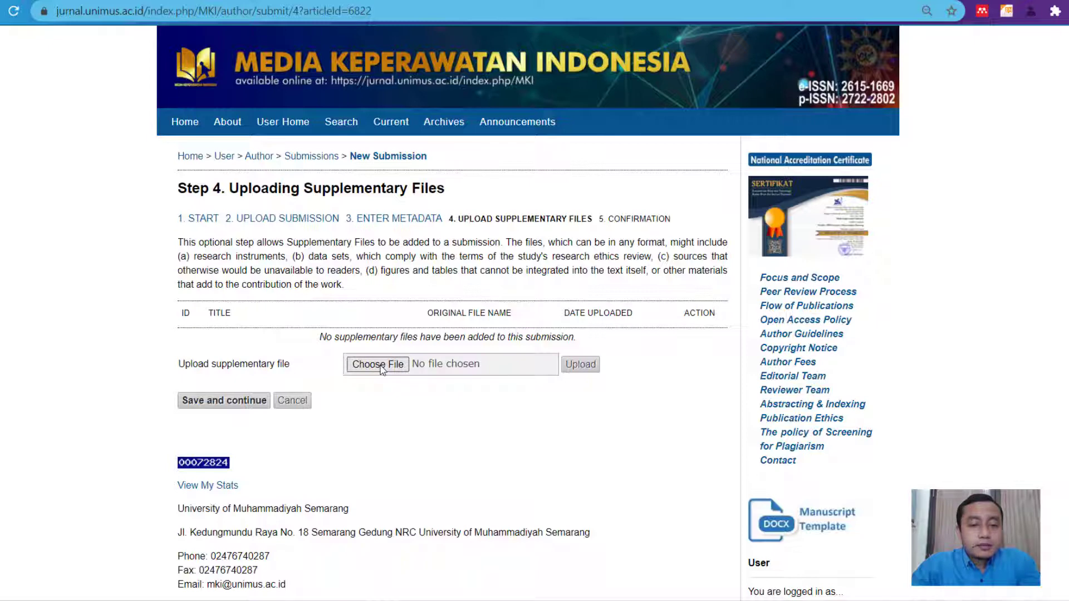
- Upload '005.Surat Pemberitahuan Penundaan Kegiatan WN Item Review II.pdf' from Downloads as a supplementary file
left_click(382, 368)
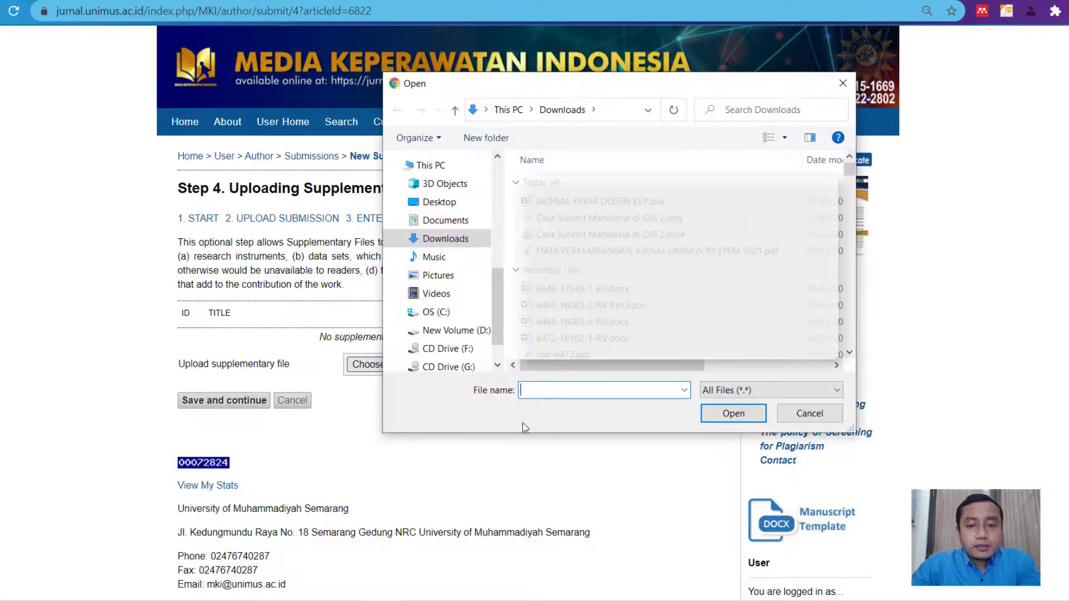
scroll(562, 346, "down", 4)
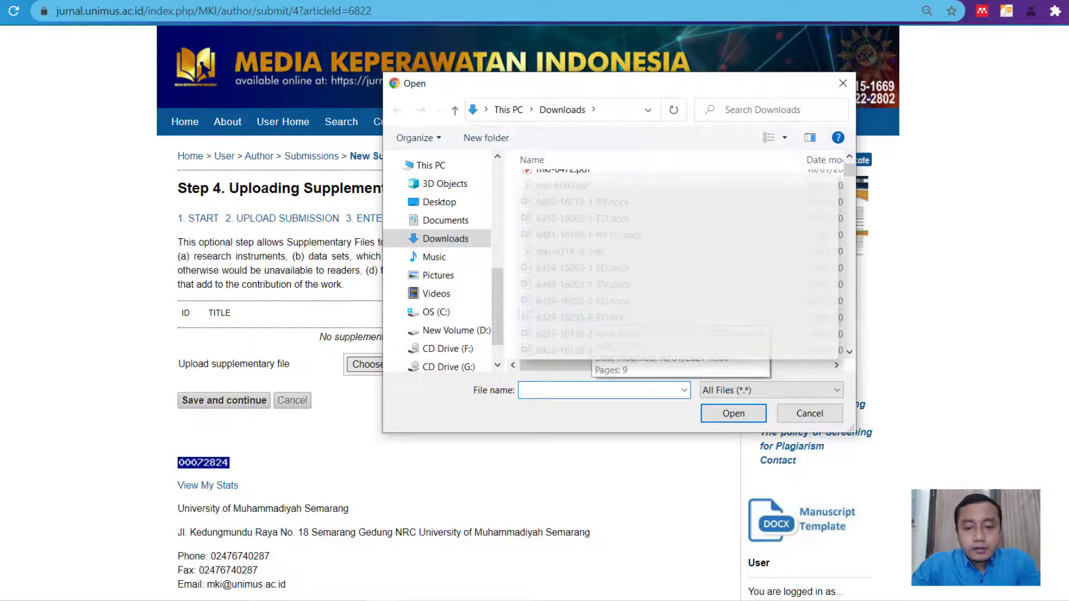
scroll(677, 262, "down", 2)
double_click(526, 316)
left_click(580, 364)
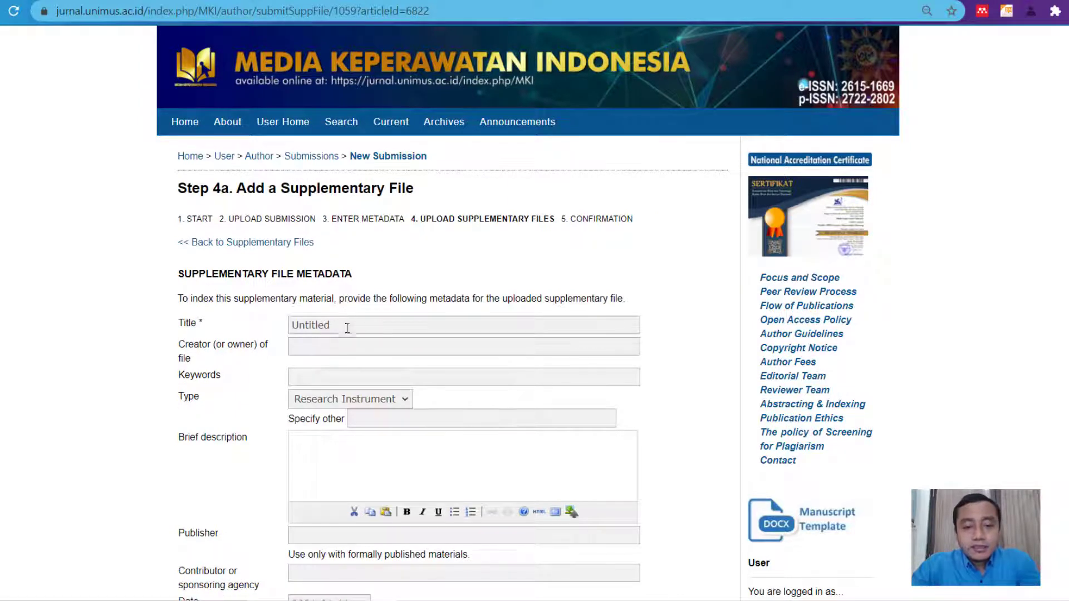
- Title the supplementary file 'instrumen penelitian', type Research Instrument, and save it
left_click_drag(356, 326, 289, 324)
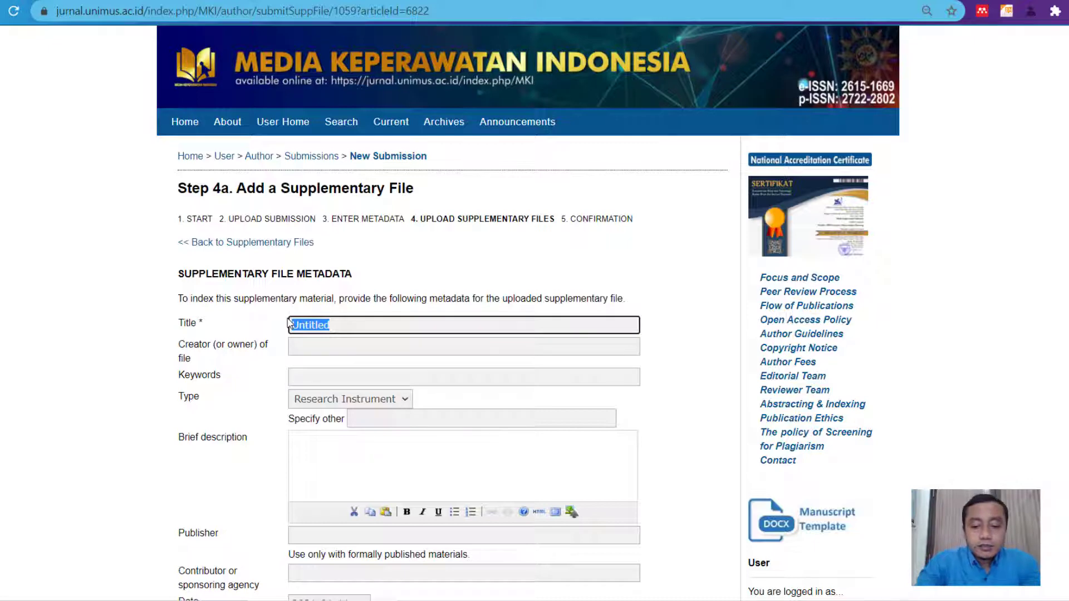
type("instru")
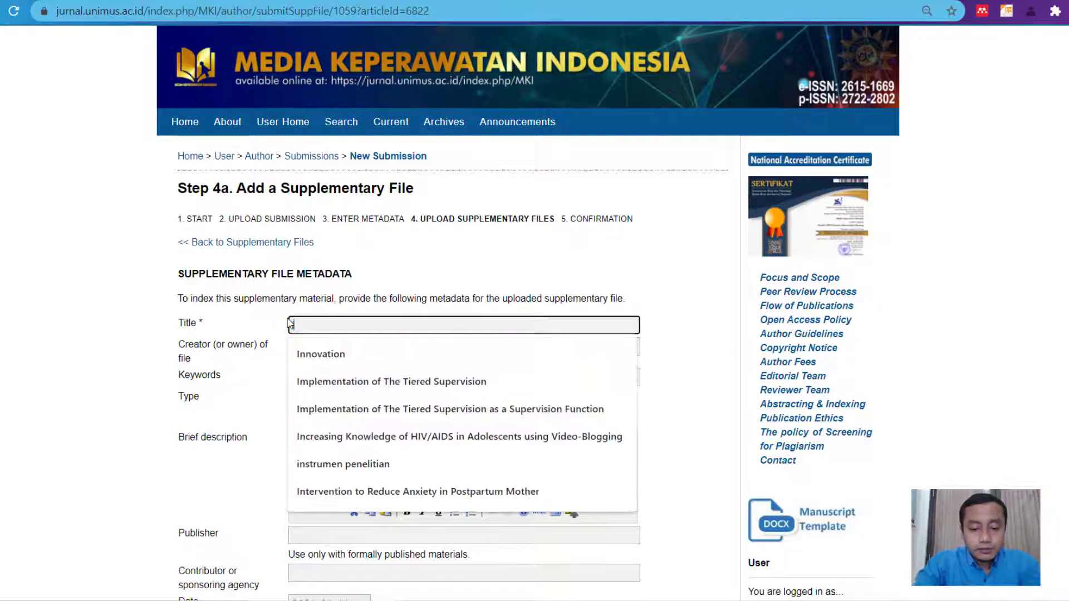
type("men")
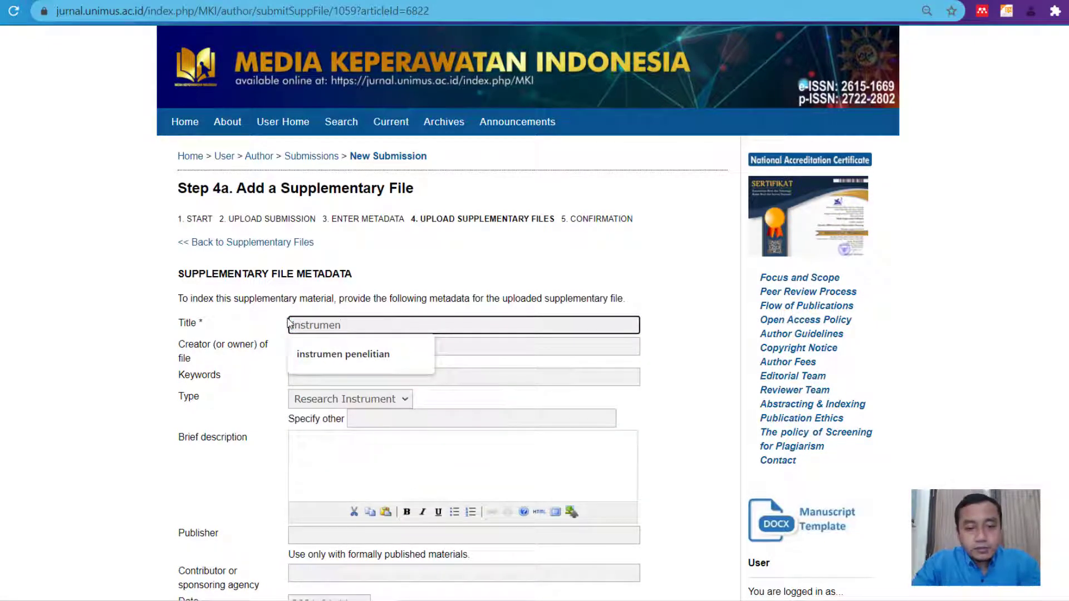
left_click(341, 367)
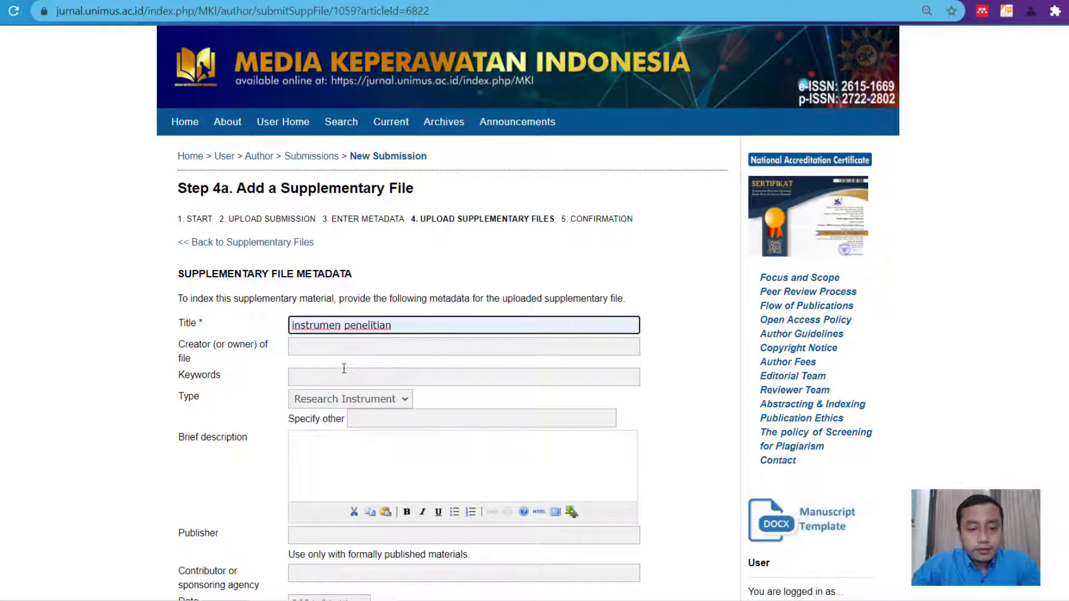
scroll(342, 372, "down", 1)
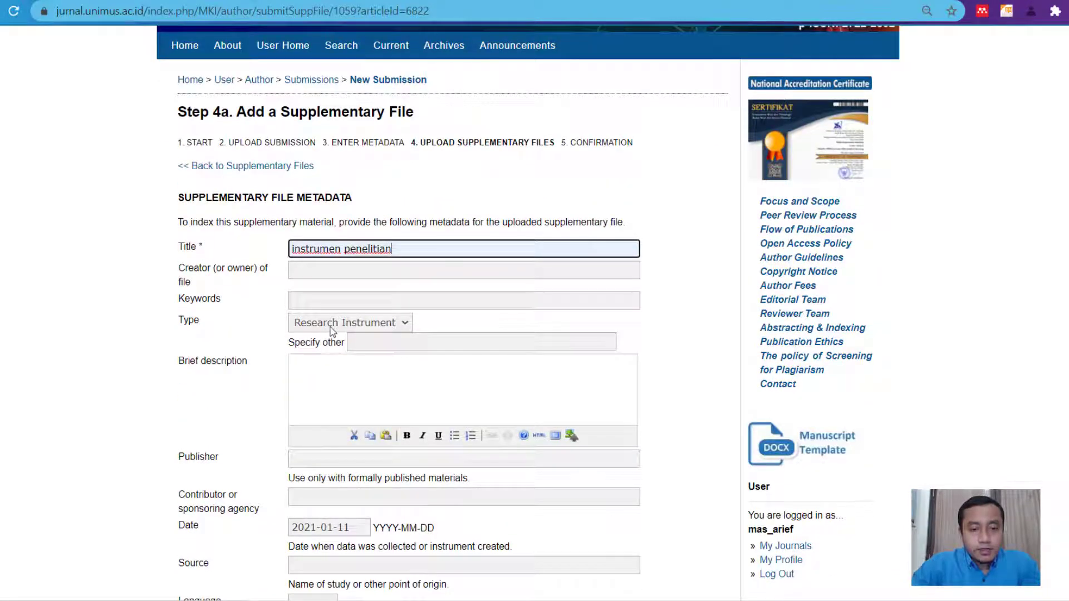
left_click(323, 328)
left_click(323, 325)
scroll(317, 345, "down", 3)
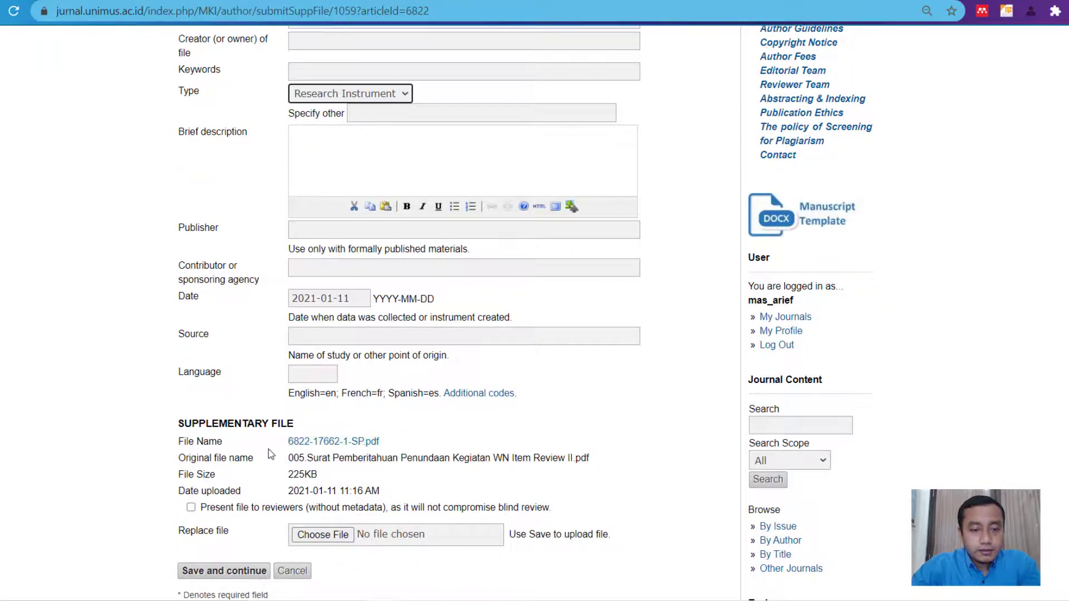
scroll(270, 456, "down", 1)
scroll(270, 456, "down", 3)
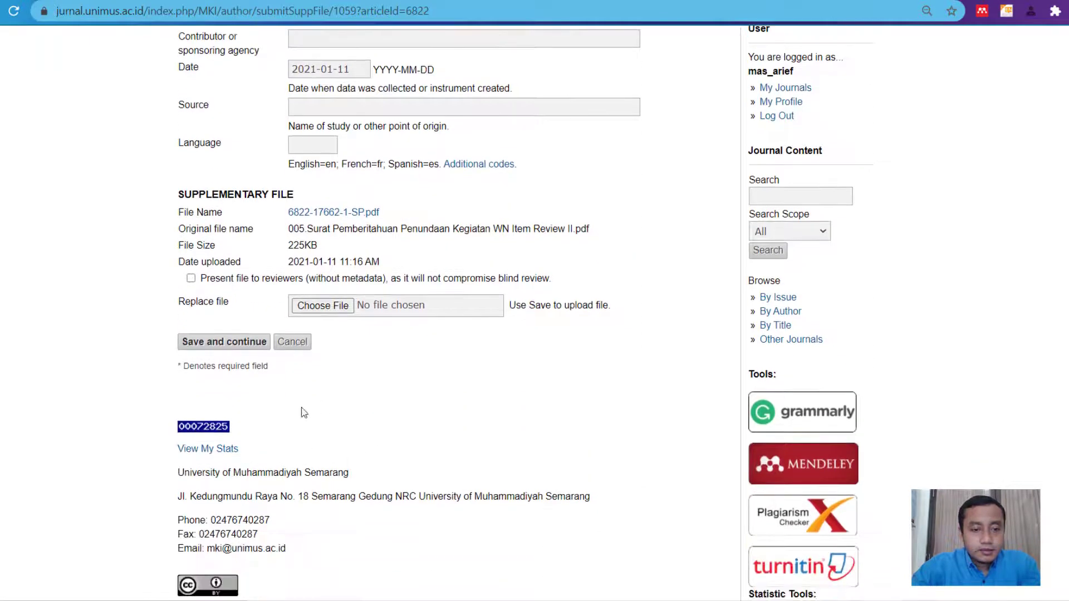
left_click(202, 344)
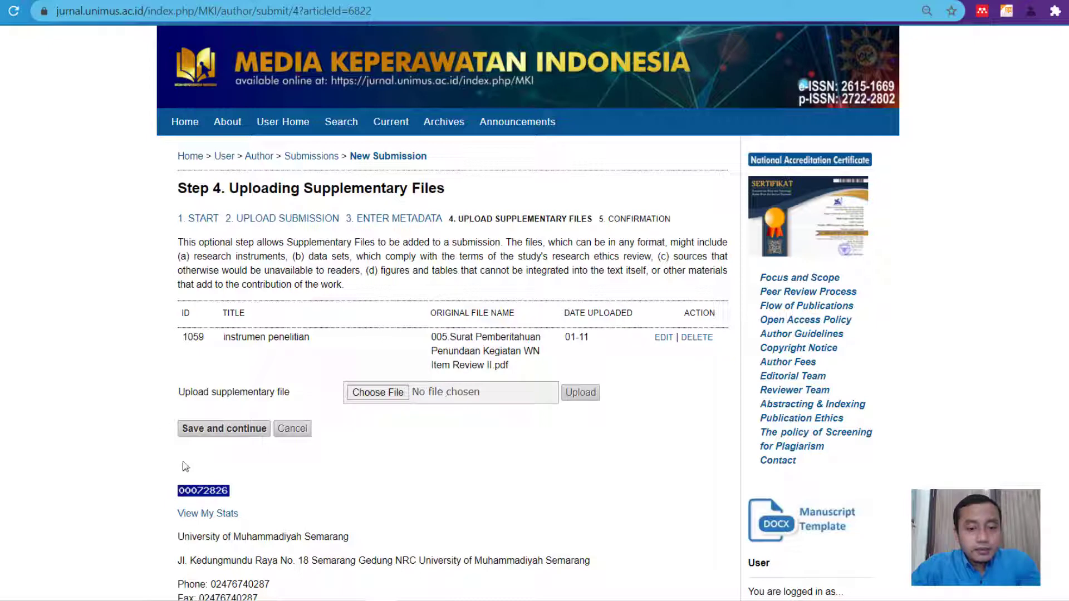
- Continue from Step 4 to Step 5 to confirm the submission
left_click(211, 429)
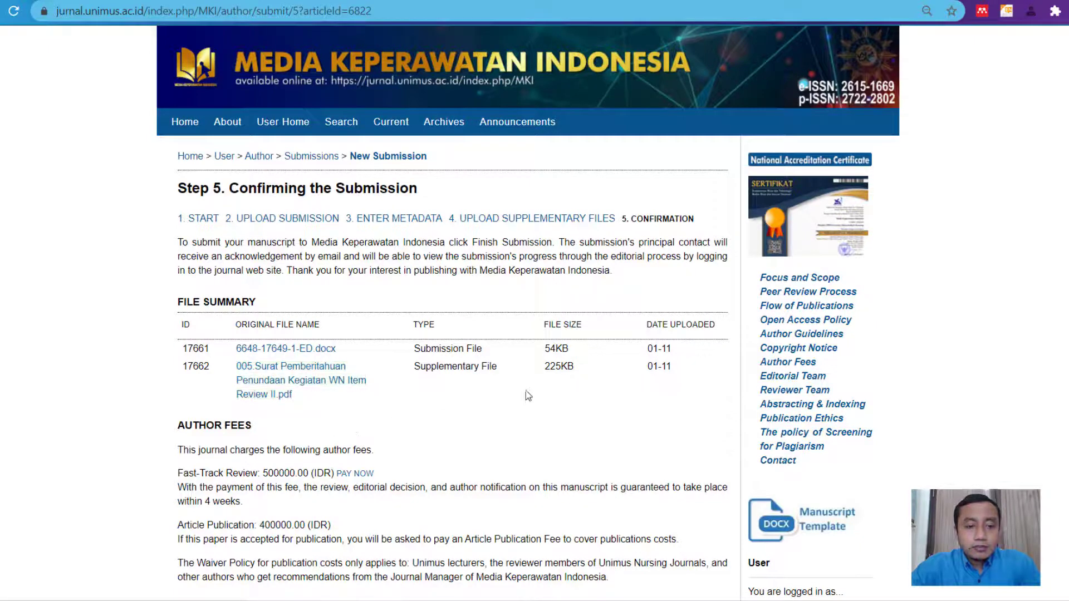
- Leave the fee waiver request and comments blank, then finish the submission
scroll(574, 396, "down", 1)
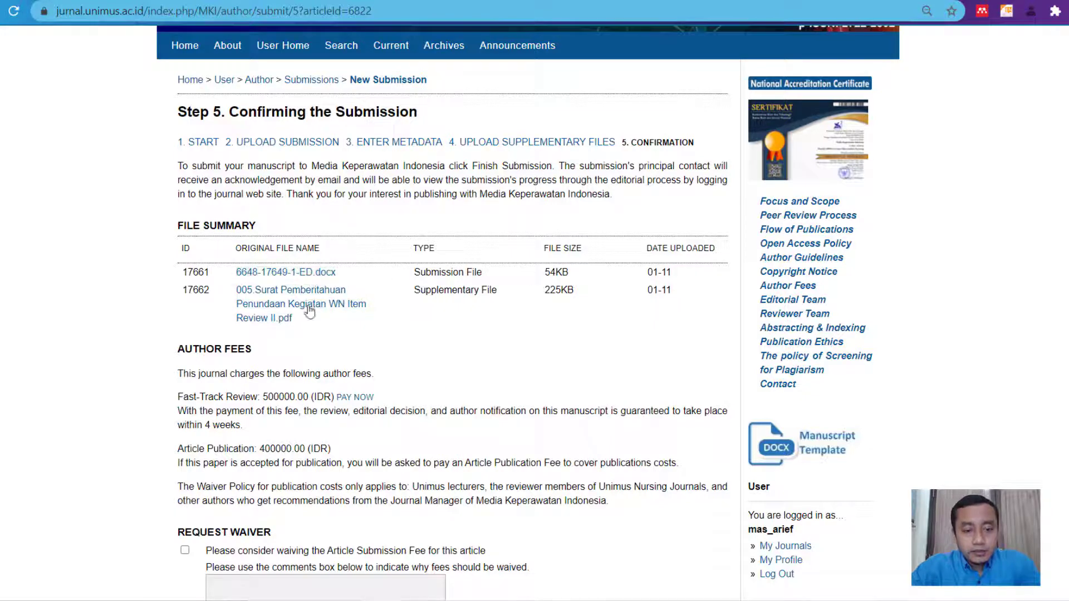
scroll(310, 342, "down", 1)
scroll(313, 343, "down", 3)
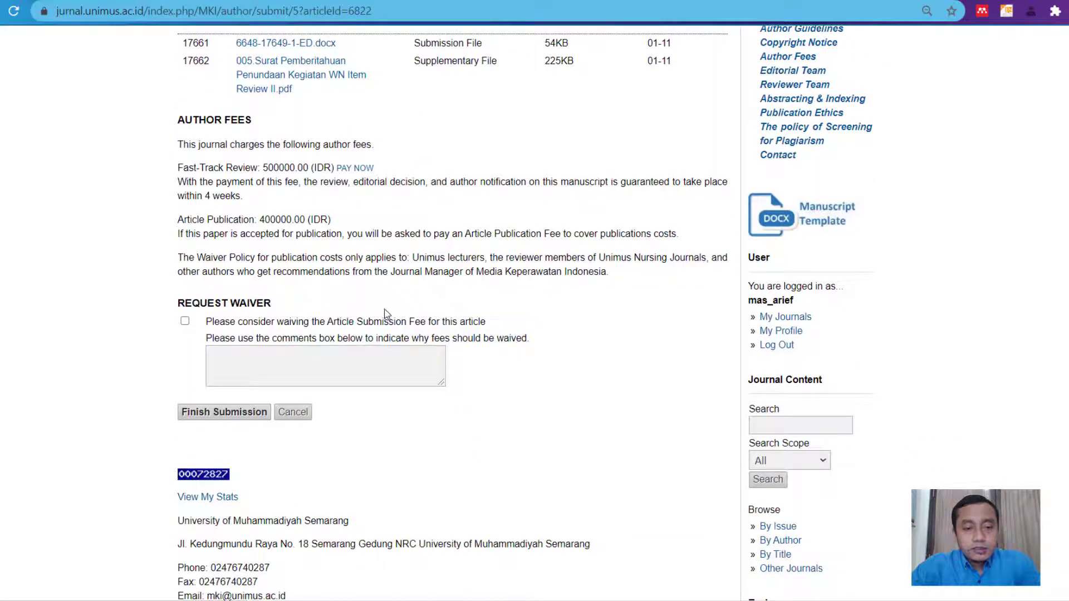
scroll(387, 318, "down", 3)
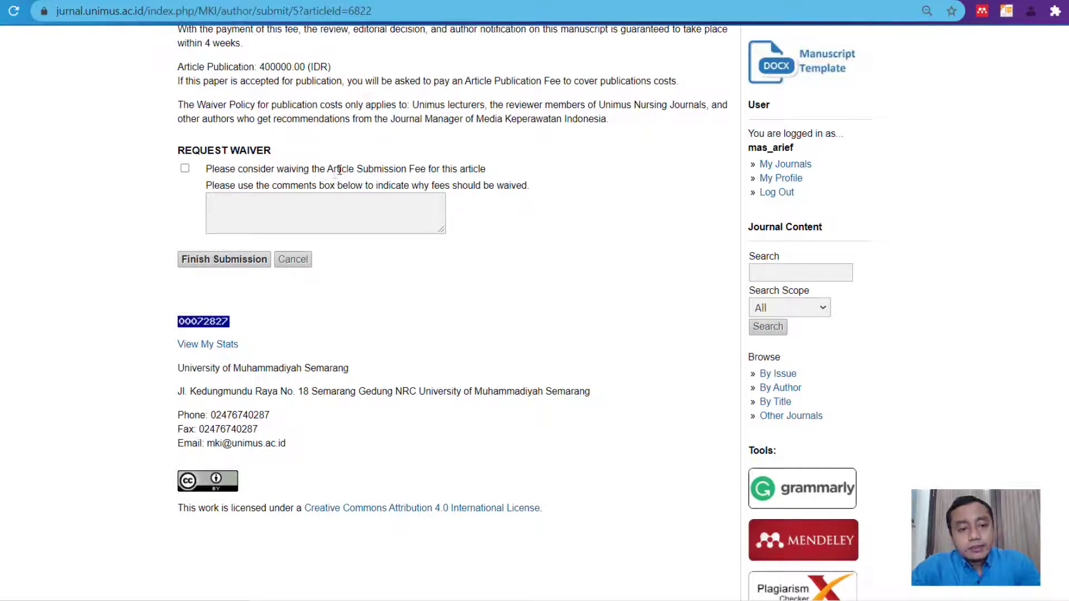
left_click(259, 212)
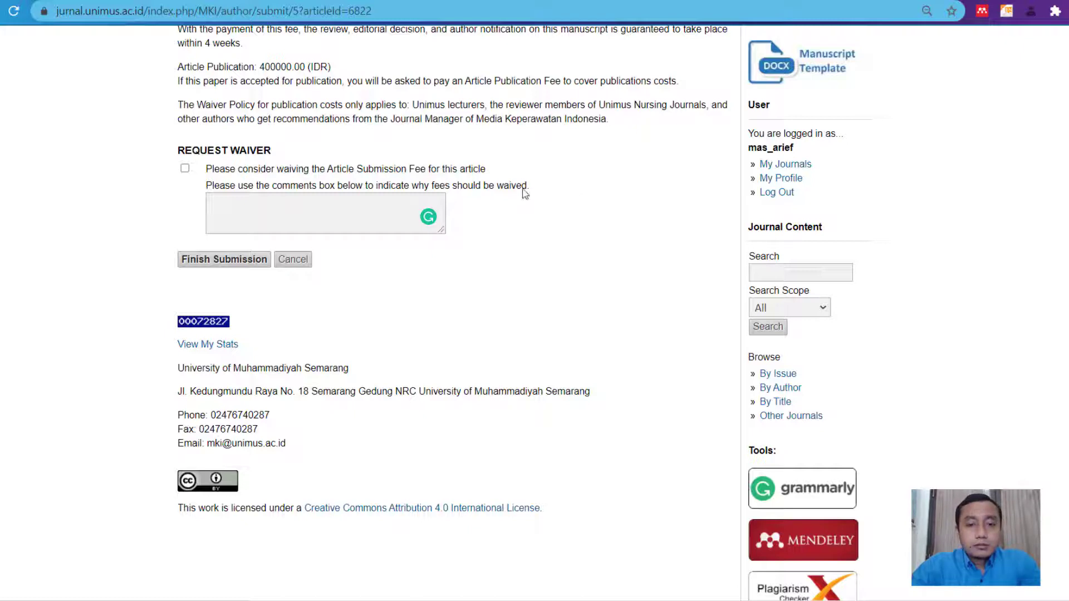
left_click(283, 208)
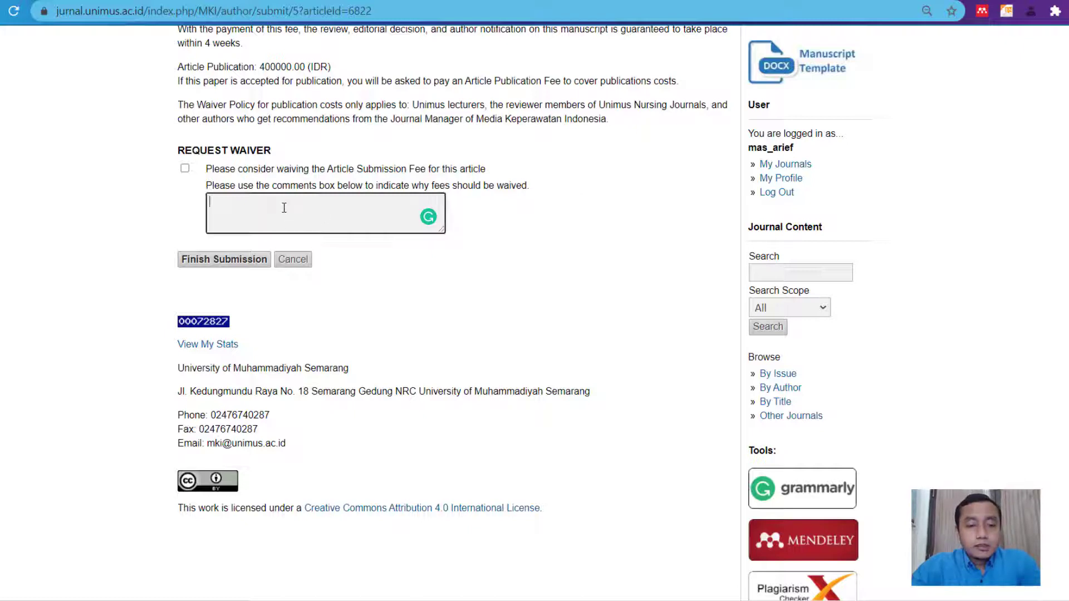
left_click(223, 201)
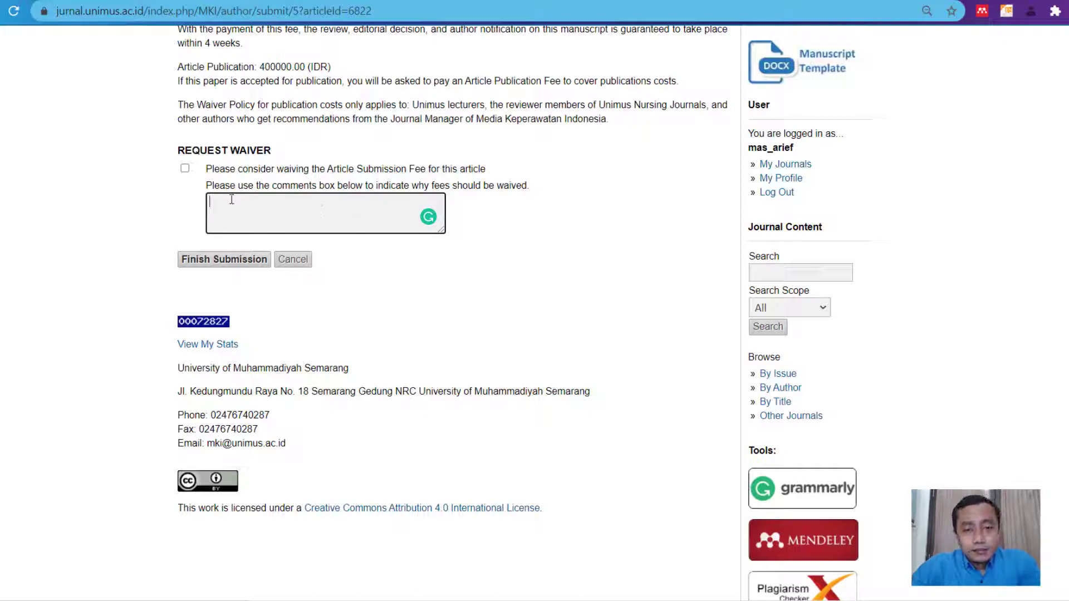
left_click(626, 192)
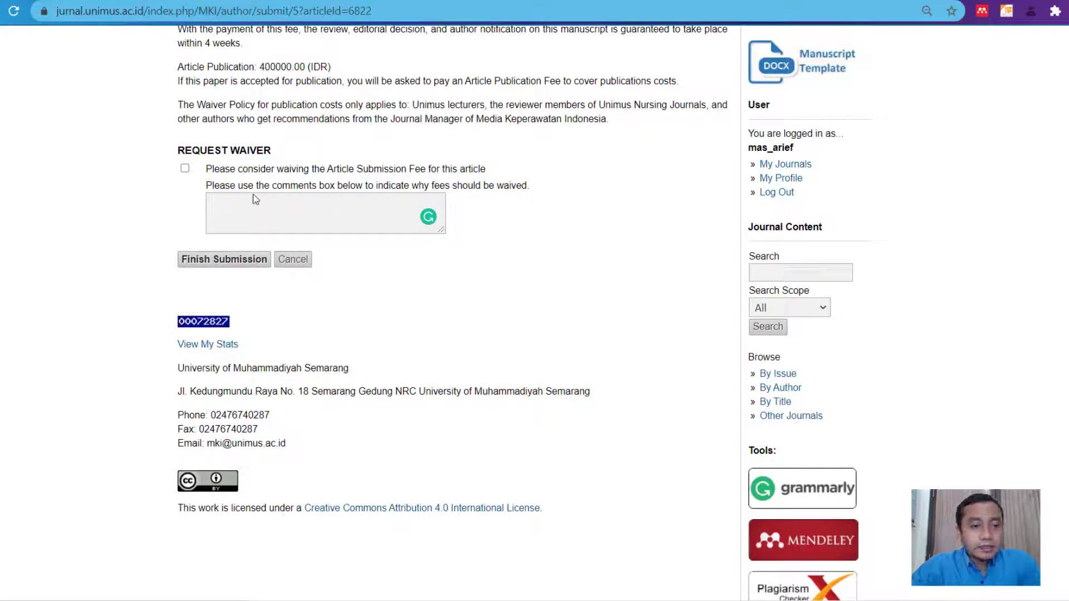
left_click(222, 262)
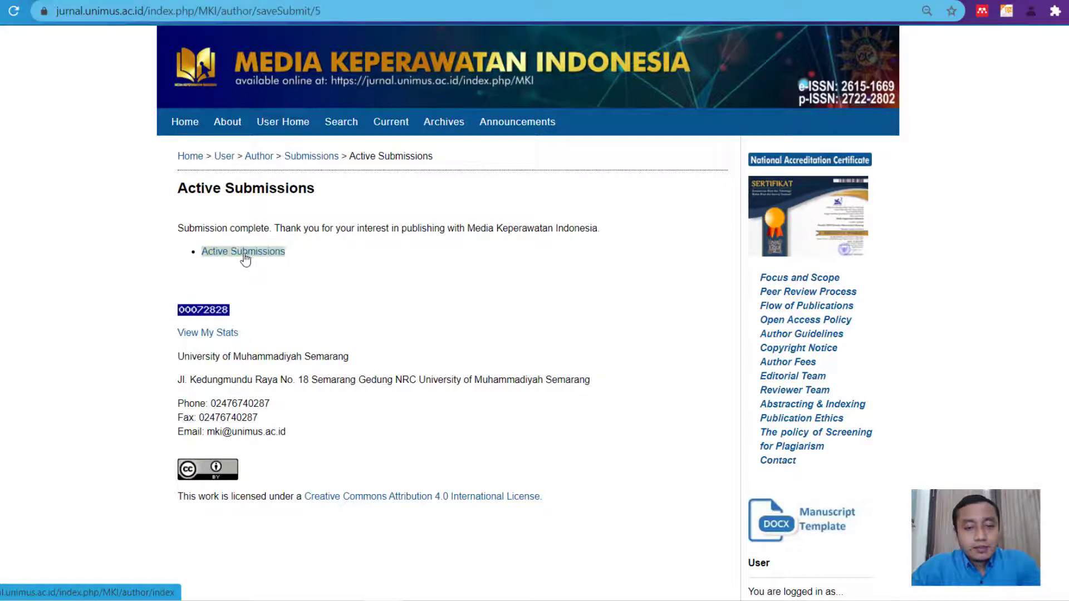
left_click(244, 254)
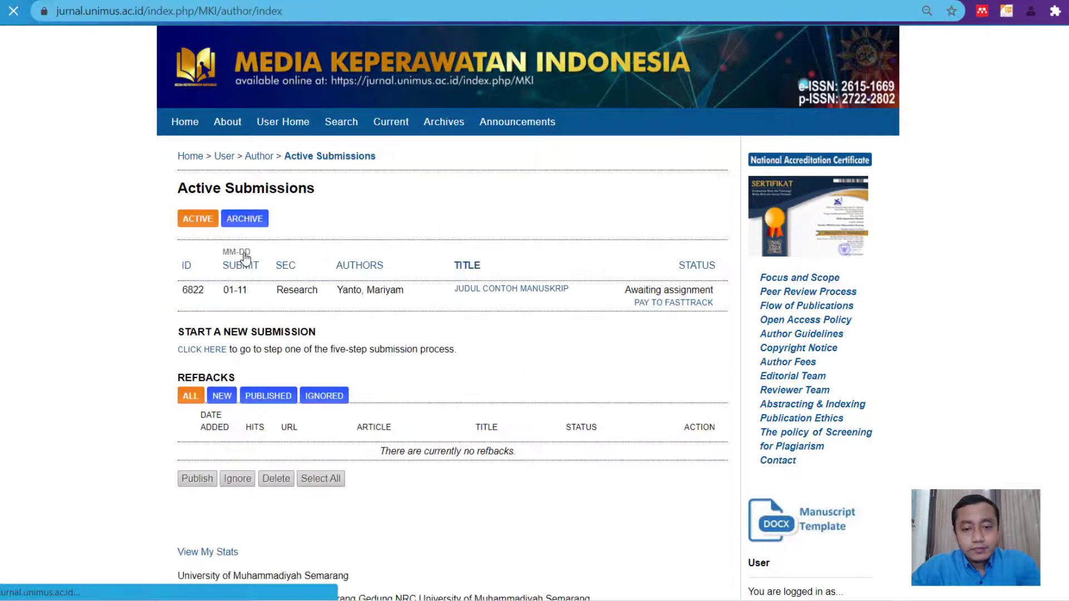